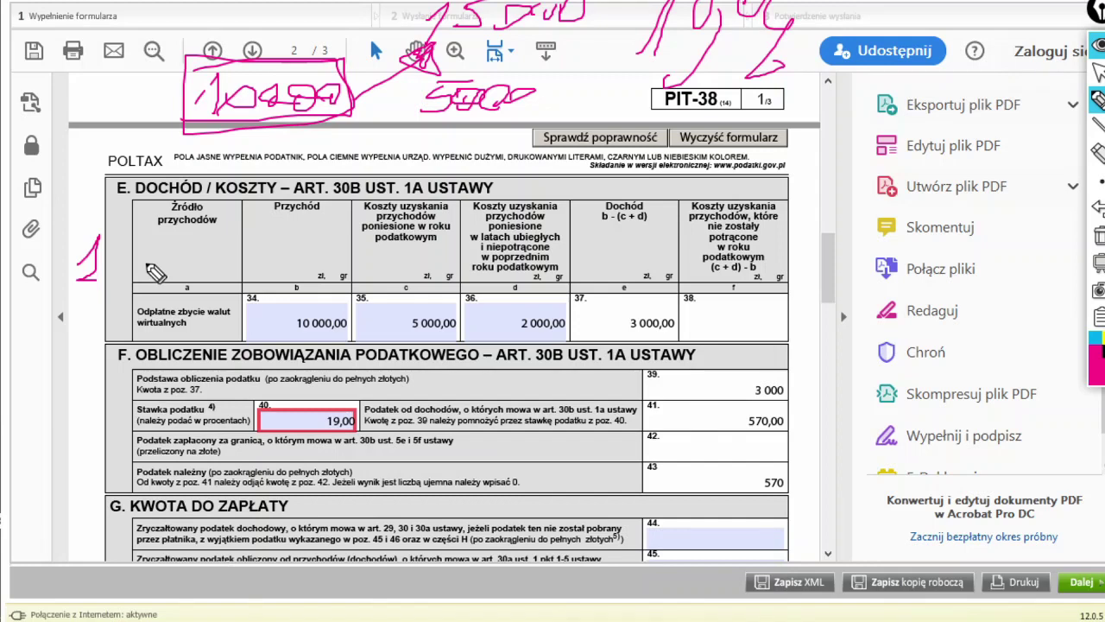
mouse_move(147, 269)
mouse_down()
mouse_move(169, 249)
mouse_move(192, 256)
mouse_move(204, 281)
mouse_up()
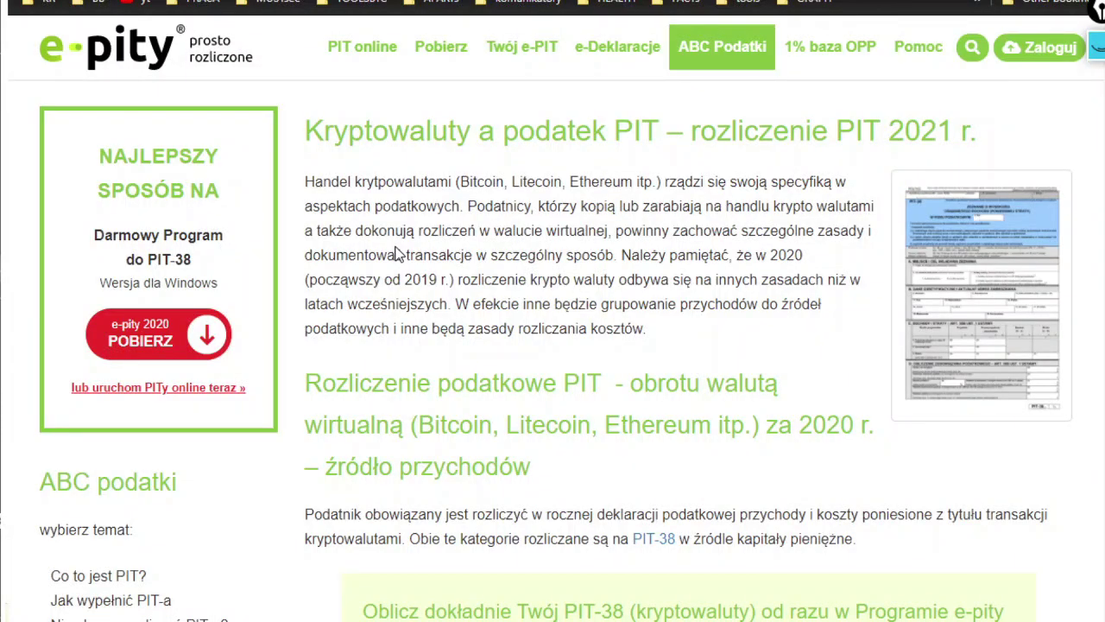
Read through the e-pity article on PIT-38 cryptocurrency settlement, covering the tax rate, recognition of income, and deductible costs
scroll(397, 253, down, 10)
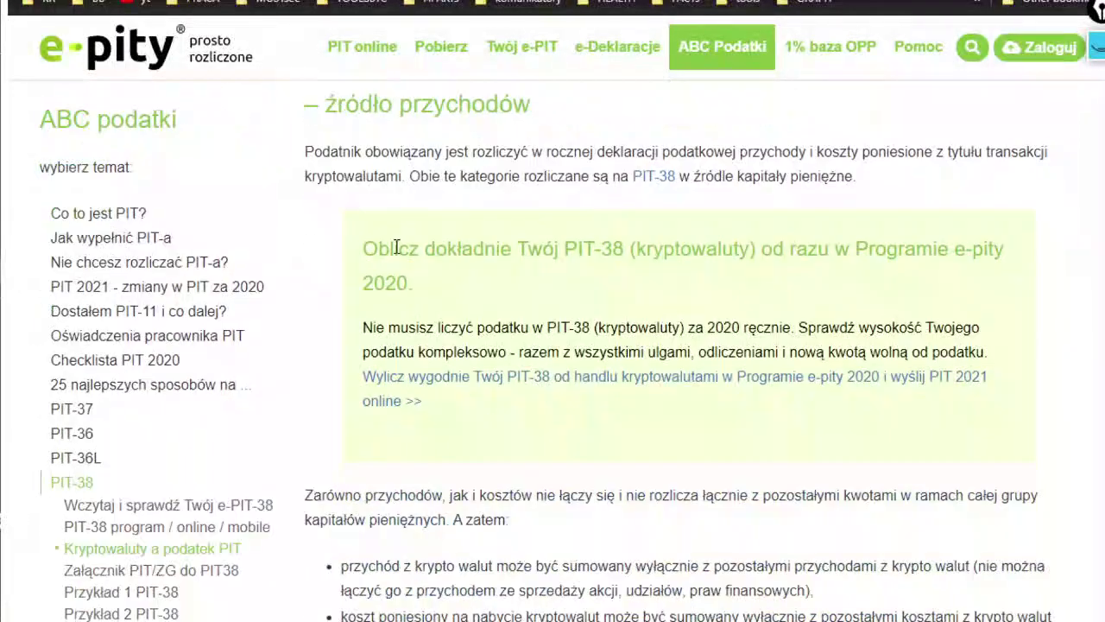
scroll(397, 247, down, 10)
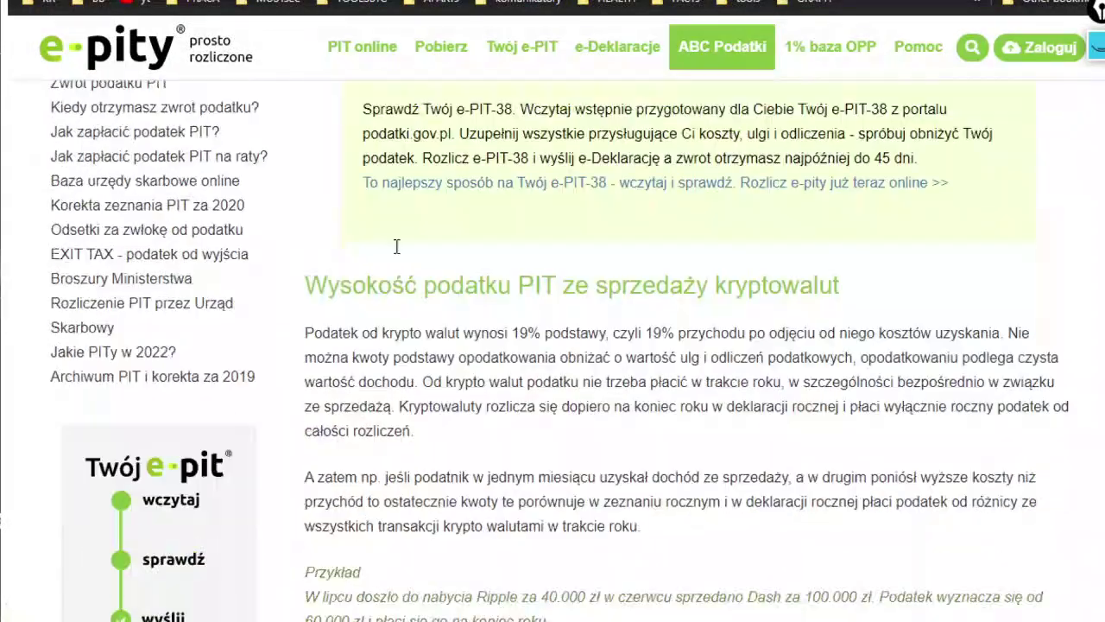
scroll(397, 248, down, 10)
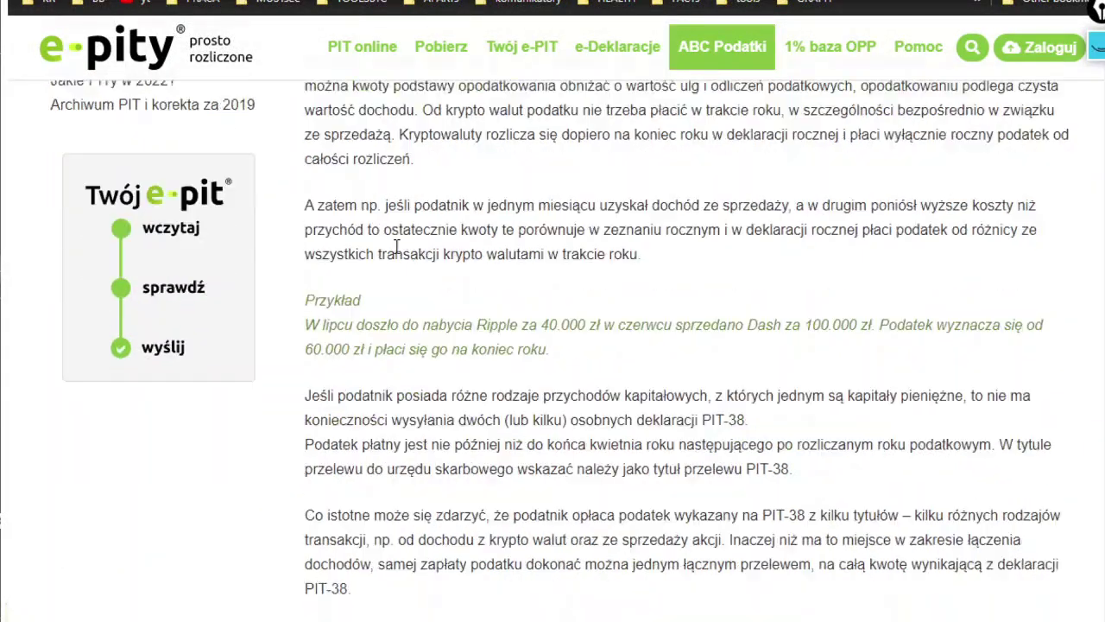
scroll(397, 252, down, 6)
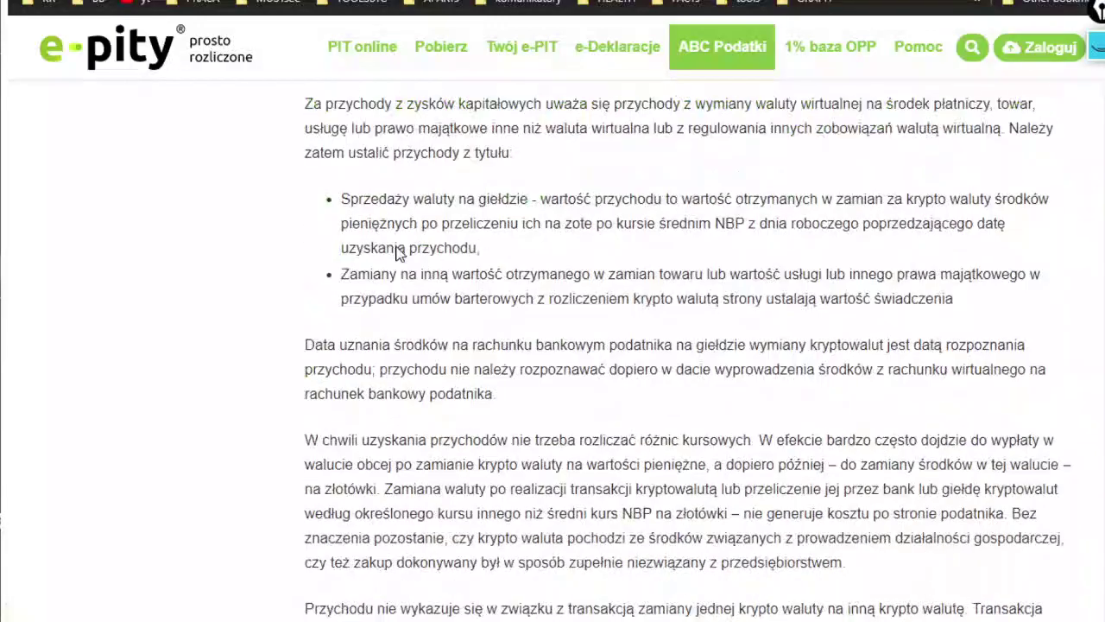
scroll(397, 252, down, 4)
scroll(397, 252, down, 9)
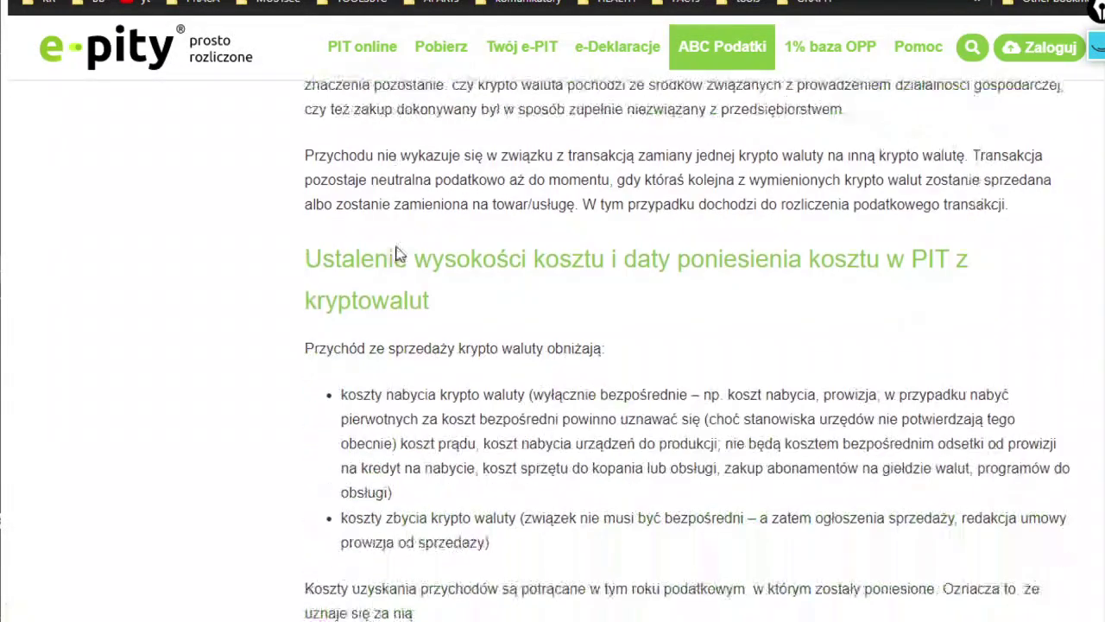
scroll(397, 252, down, 12)
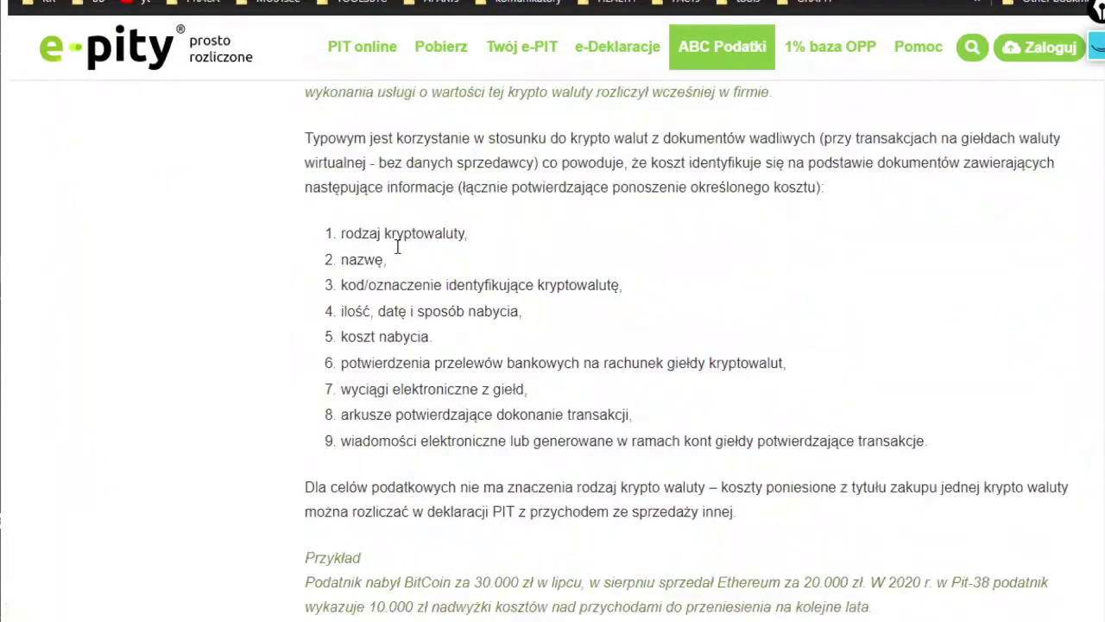
scroll(397, 246, down, 3)
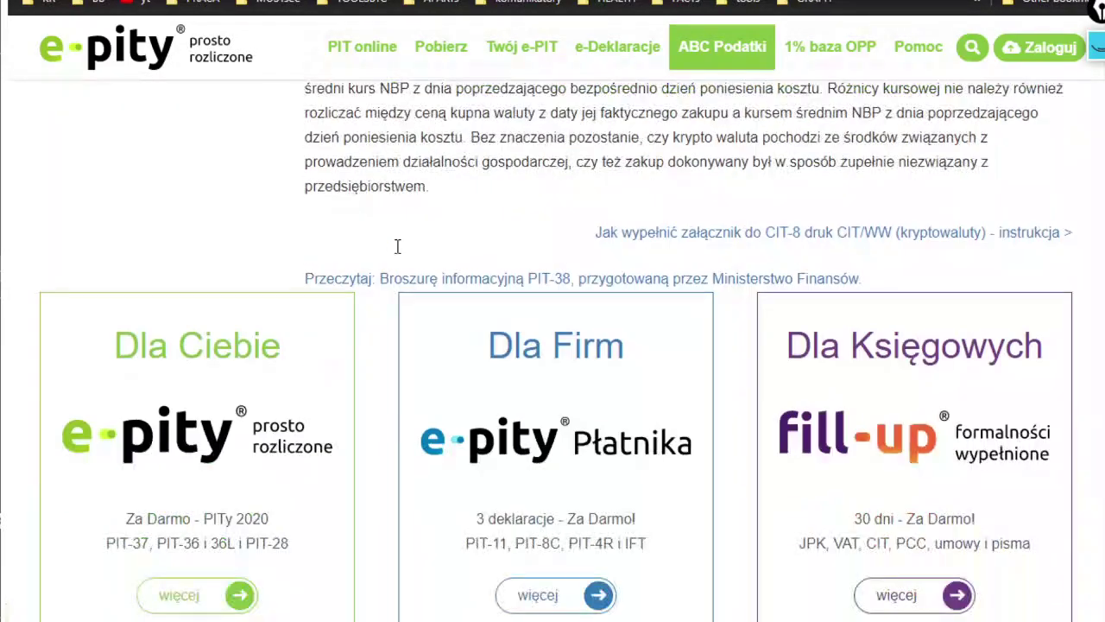
scroll(397, 246, up, 15)
scroll(397, 246, up, 3)
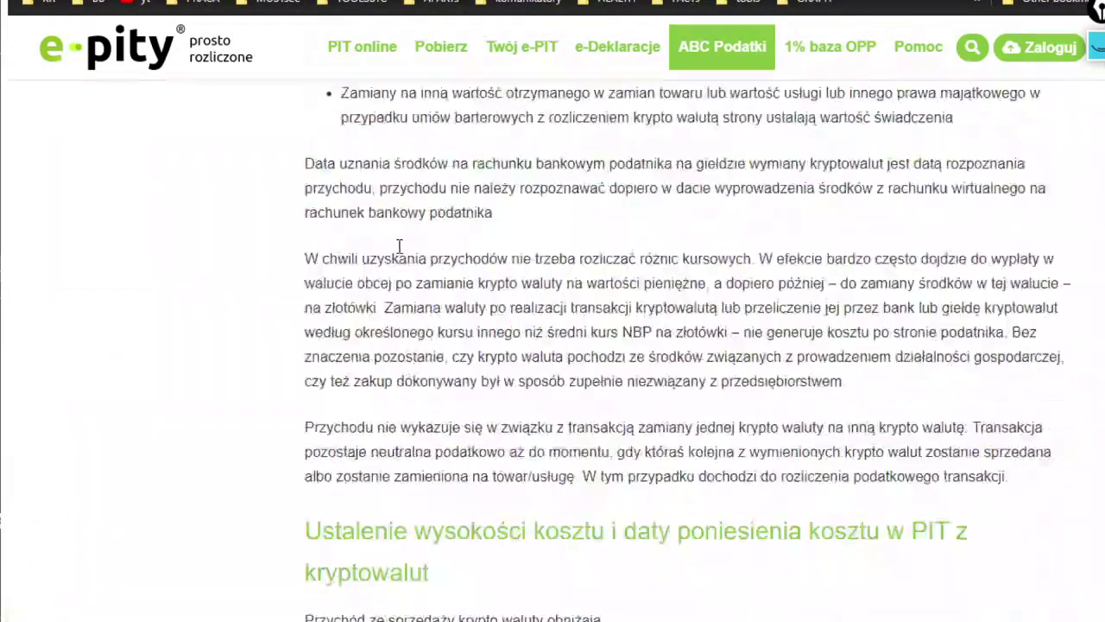
scroll(397, 246, down, 15)
scroll(399, 246, up, 15)
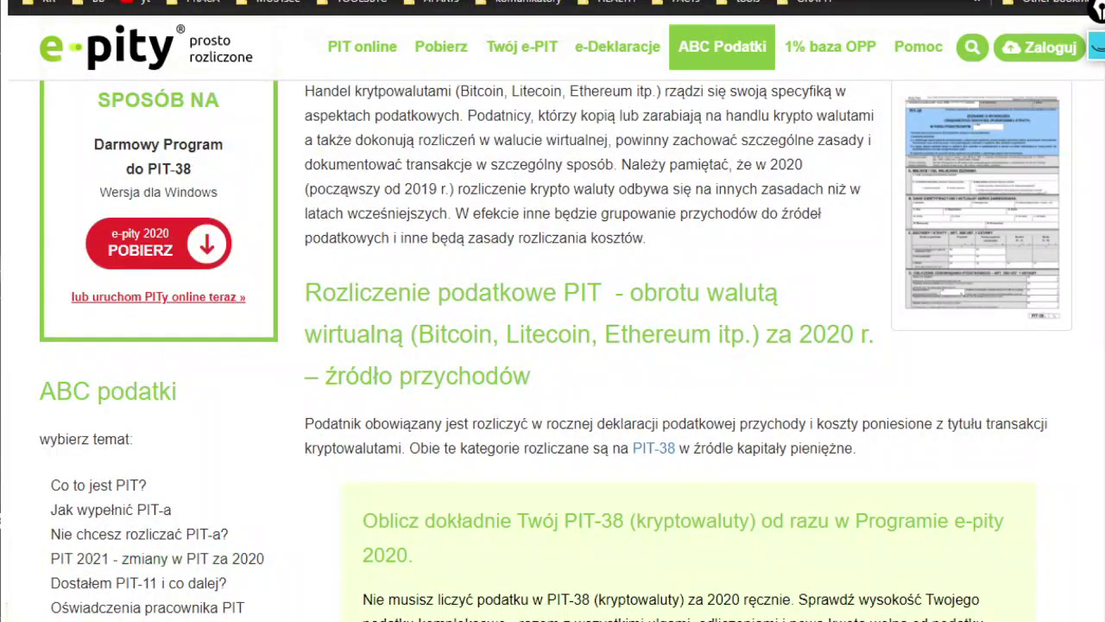
Switch to the Podatki sheet in Excel and format the I sytuacja amounts in E8:E13 as złoty currency without decimals
click(86, 535)
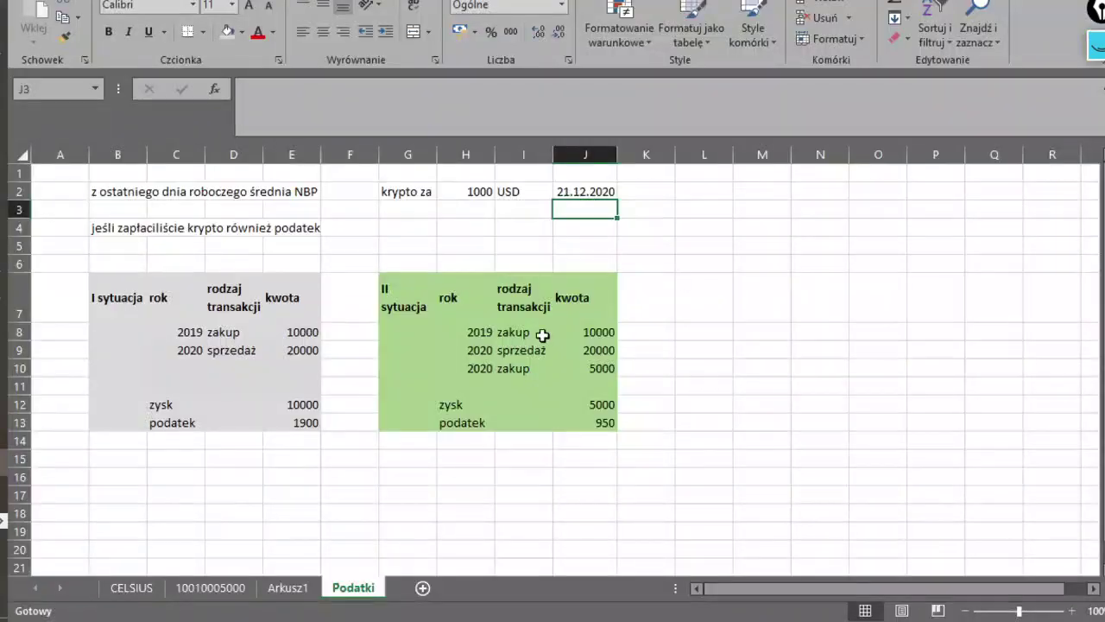
click(761, 207)
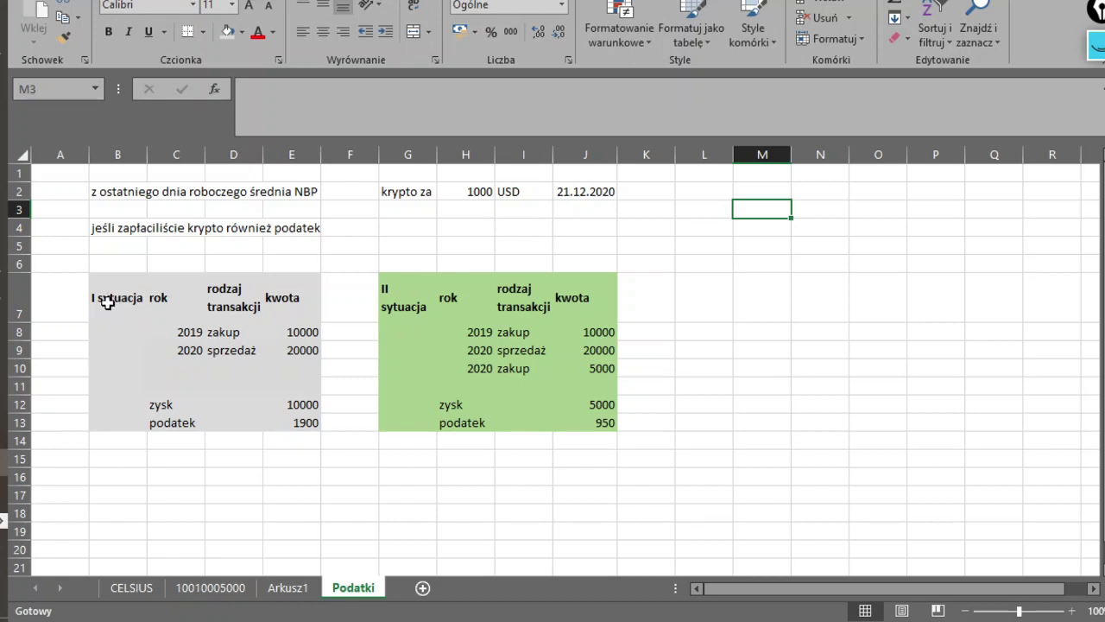
click(240, 335)
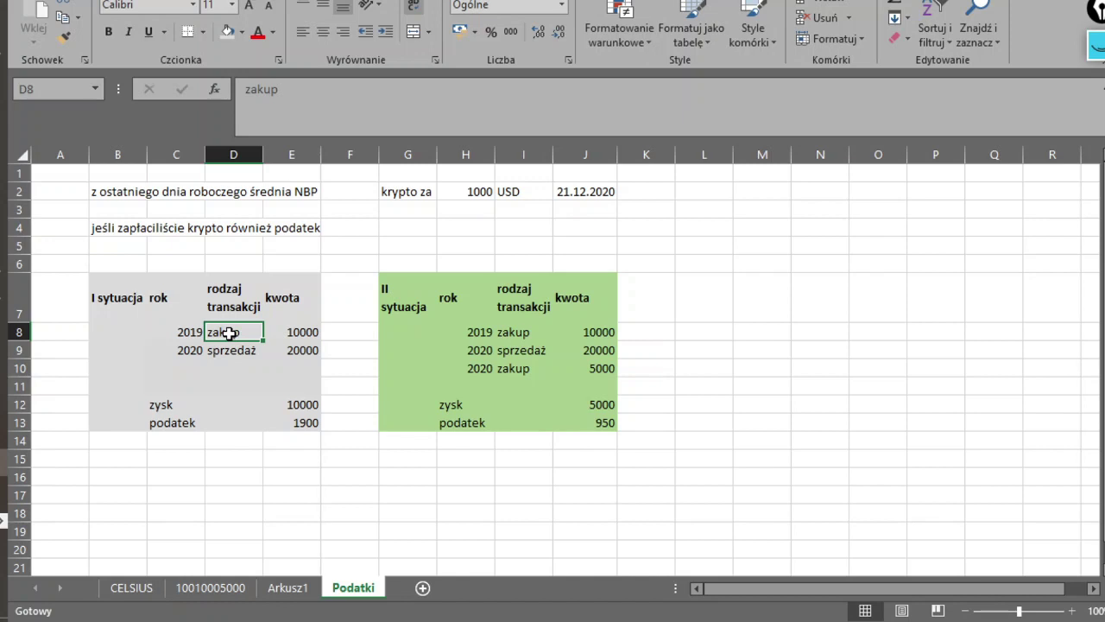
drag(286, 334, 289, 348)
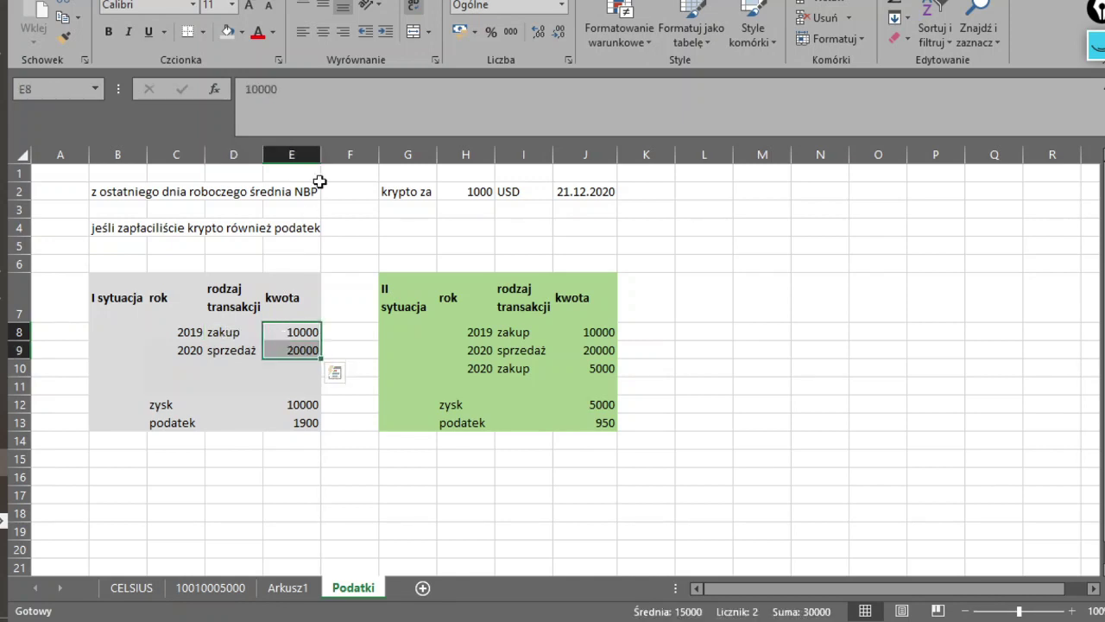
click(510, 35)
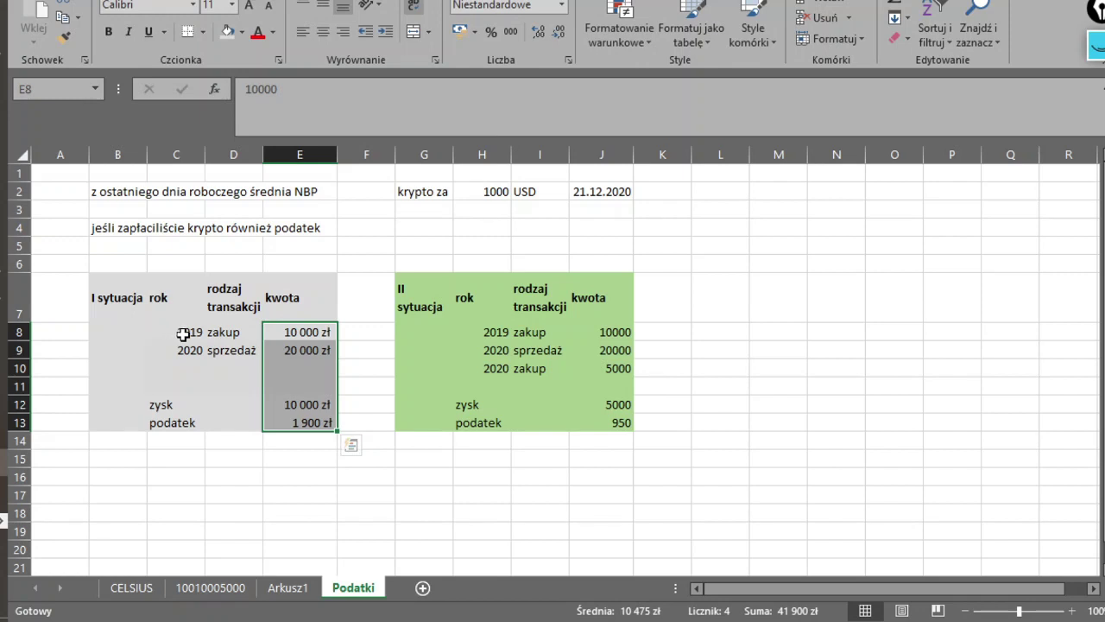
Review the 2019 zakup and 2020 sprzedaż rows of the I sytuacja table, highlighting each row's cells
click(302, 335)
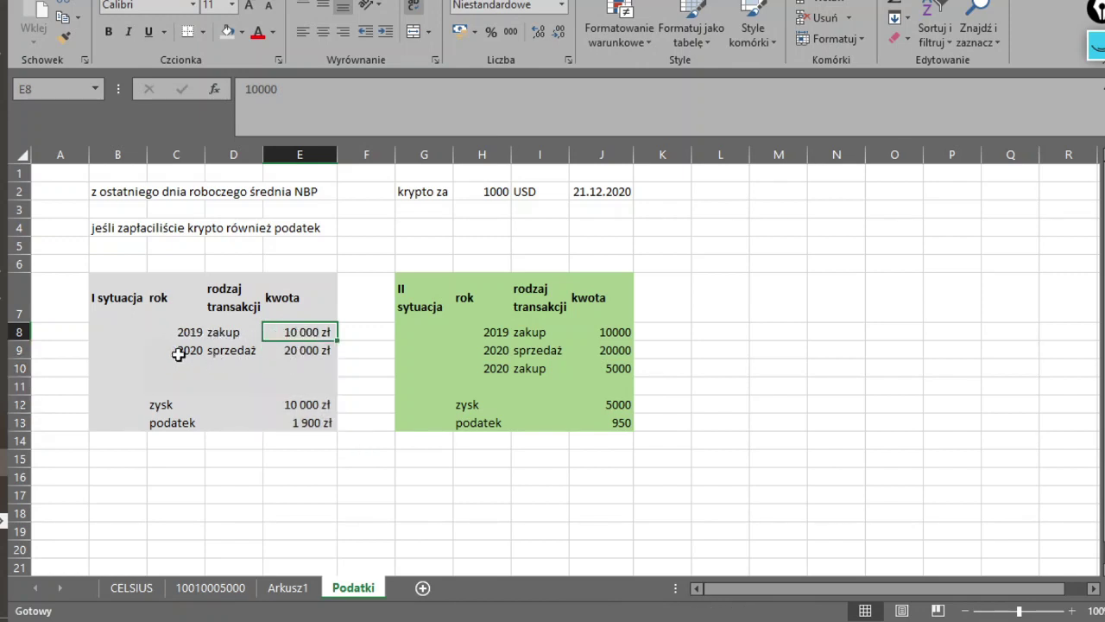
drag(190, 354, 274, 352)
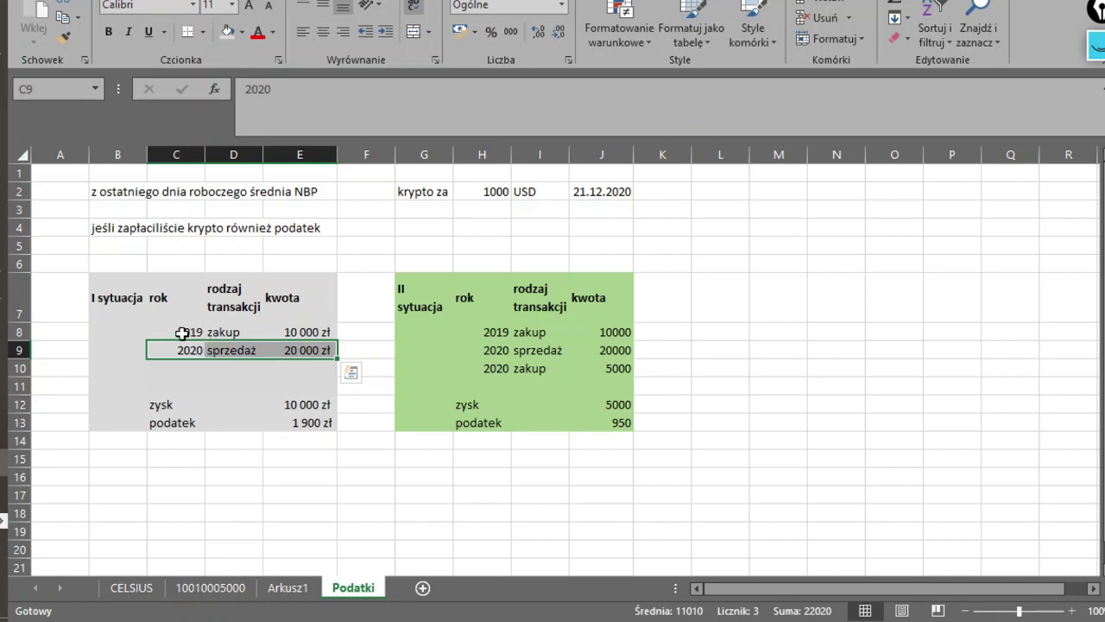
drag(182, 333, 308, 336)
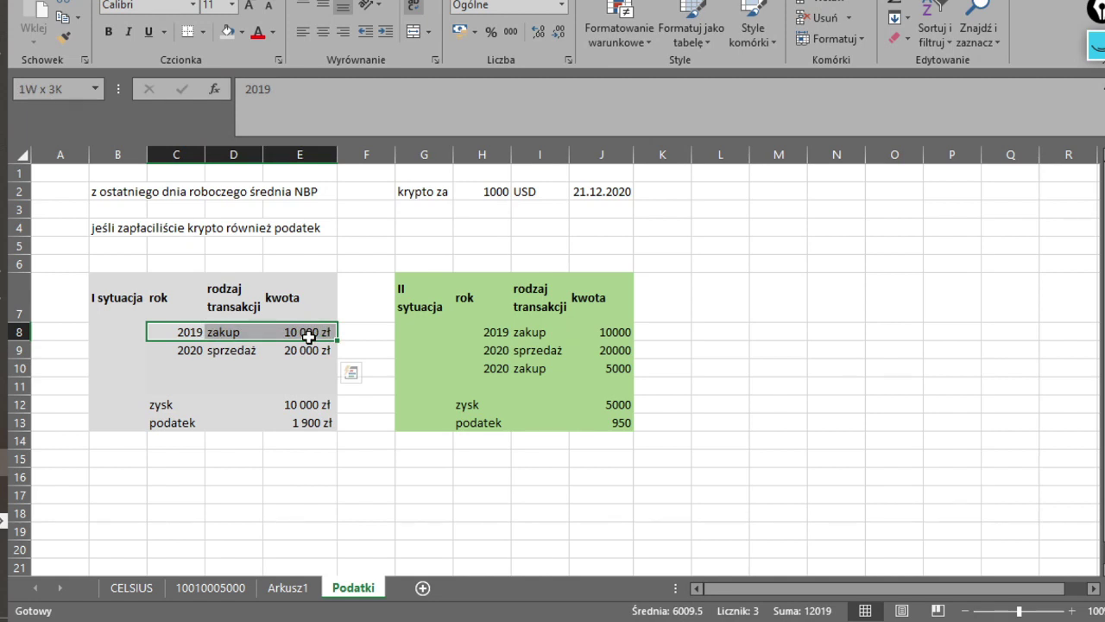
drag(309, 336, 308, 336)
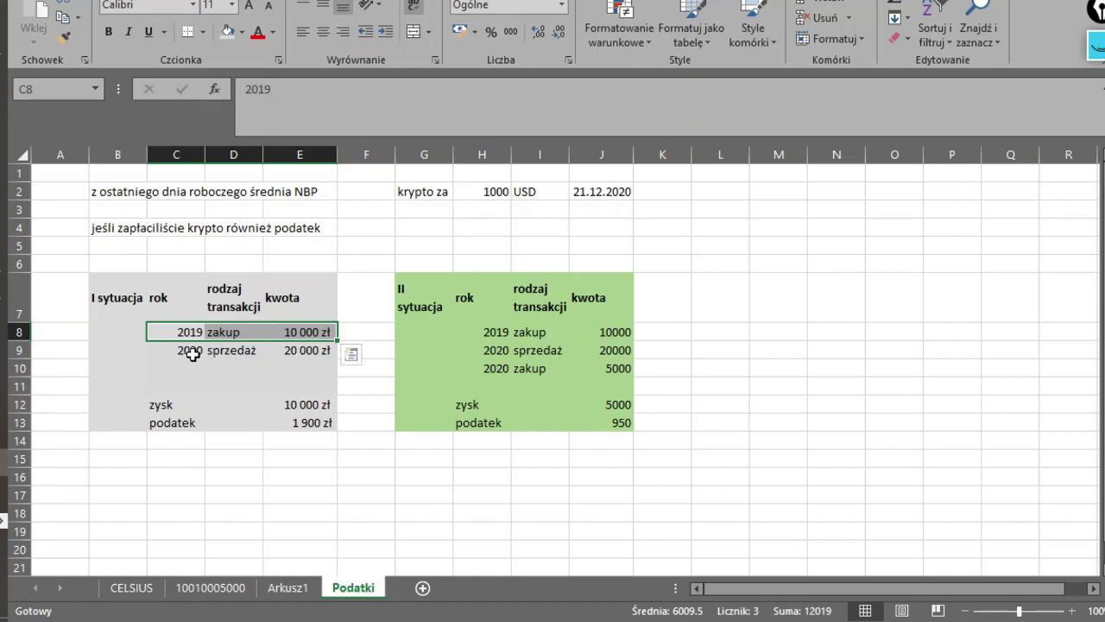
click(800, 296)
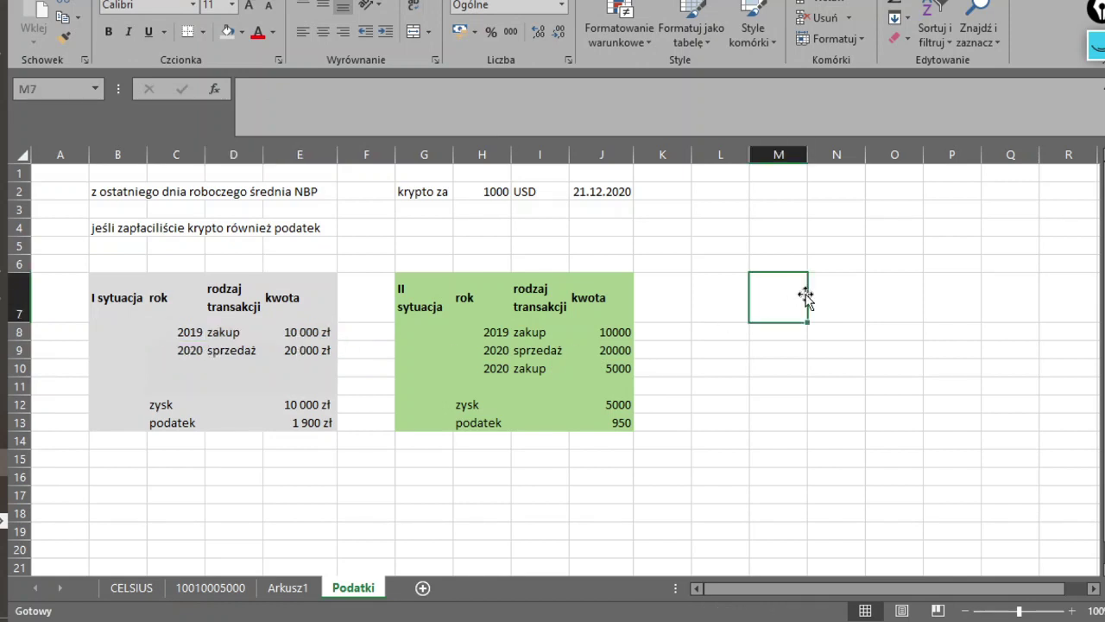
click(229, 350)
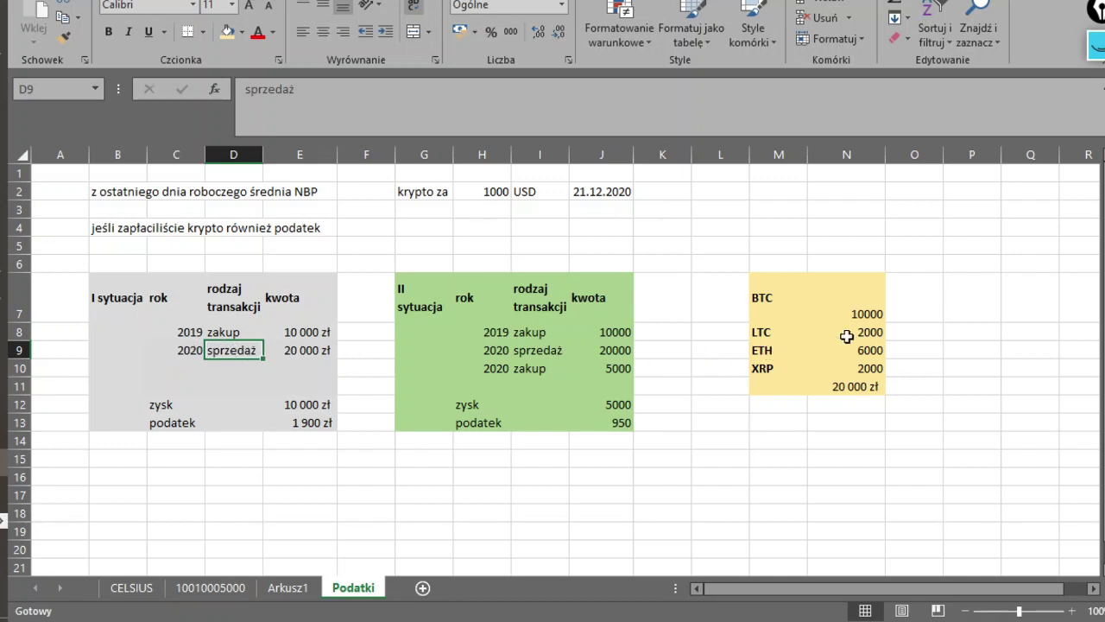
Add the header "prowizja" in cell O6, beside the cryptocurrency breakdown table
click(917, 267)
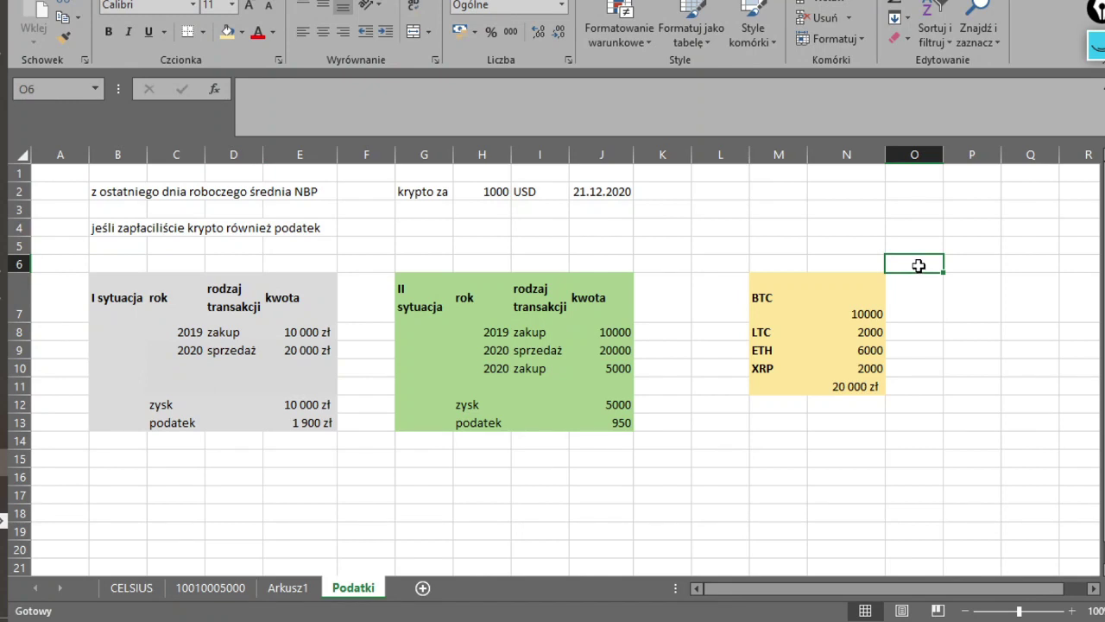
key(Down)
text(pr)
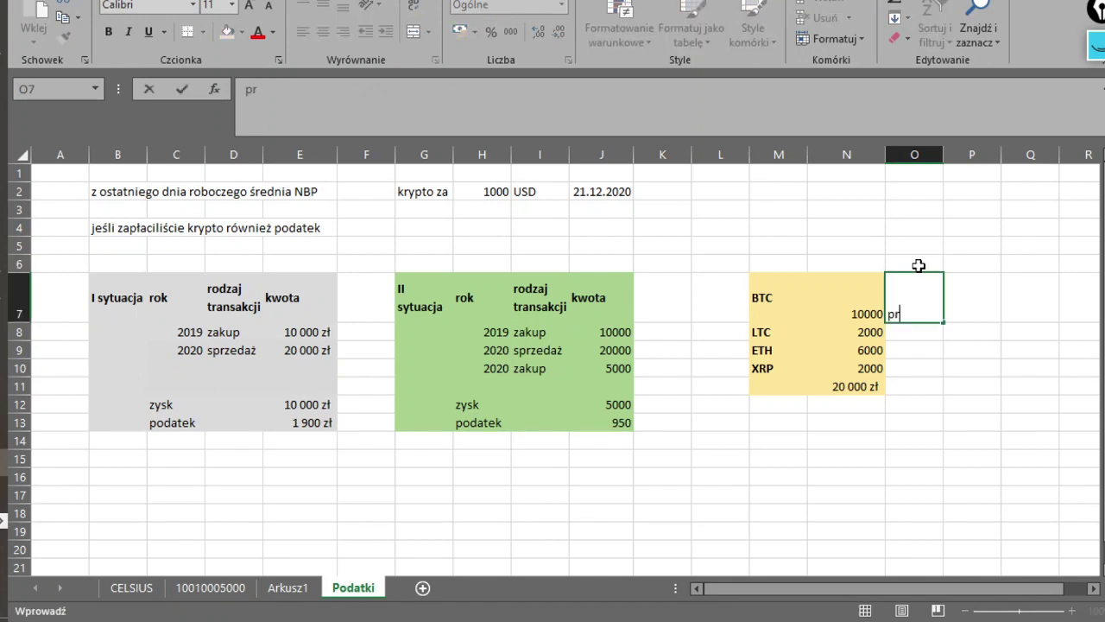
text(owizja)
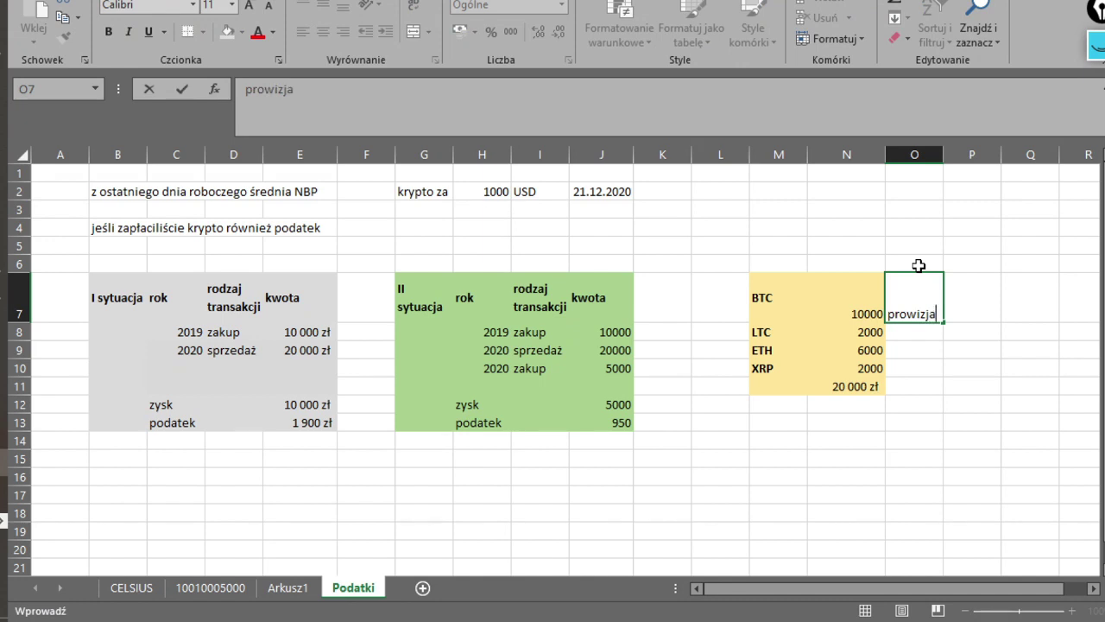
key(ctrl+Return)
key(ctrl+c)
click(918, 266)
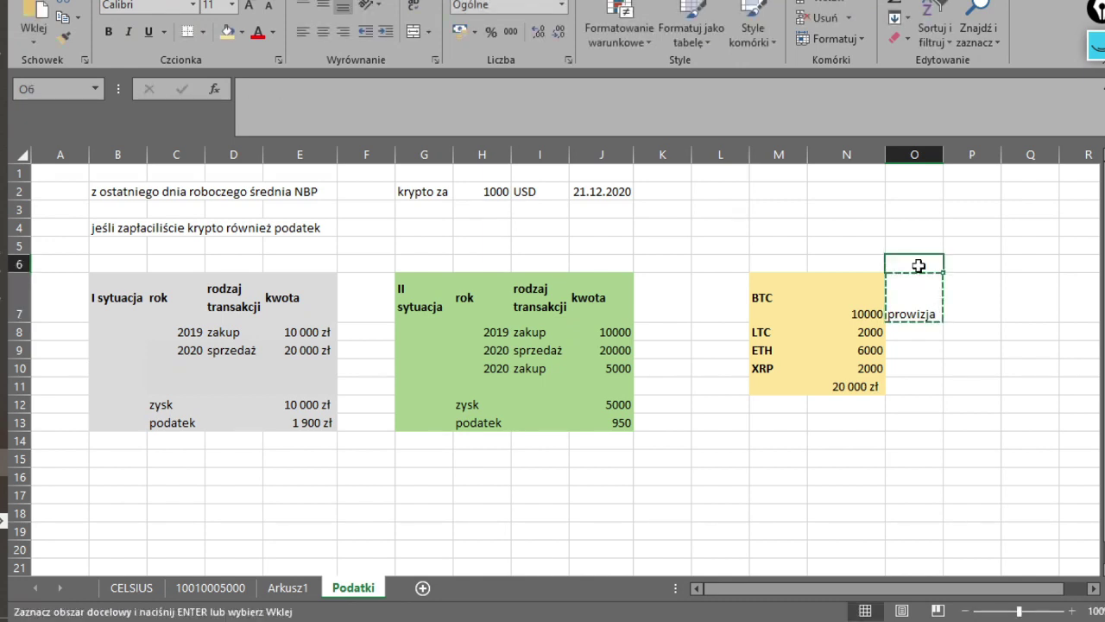
key(ctrl+v)
key(Down)
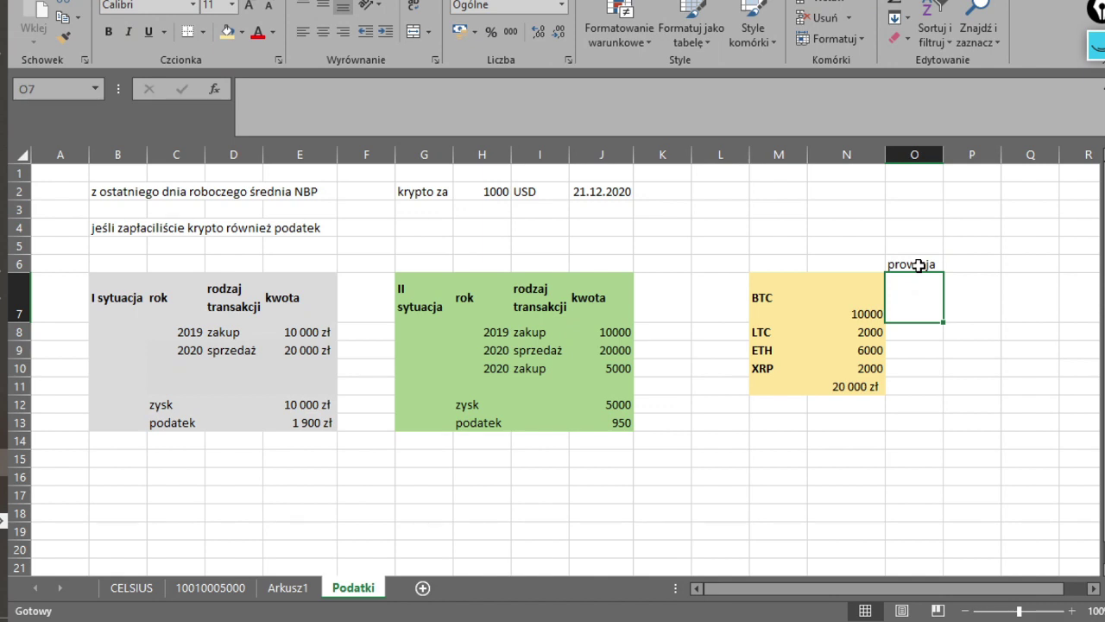
Enter the commissions 150 for BTC, 100 for LTC, 250 for ETH and 100 for XRP in O7:O10
text(150)
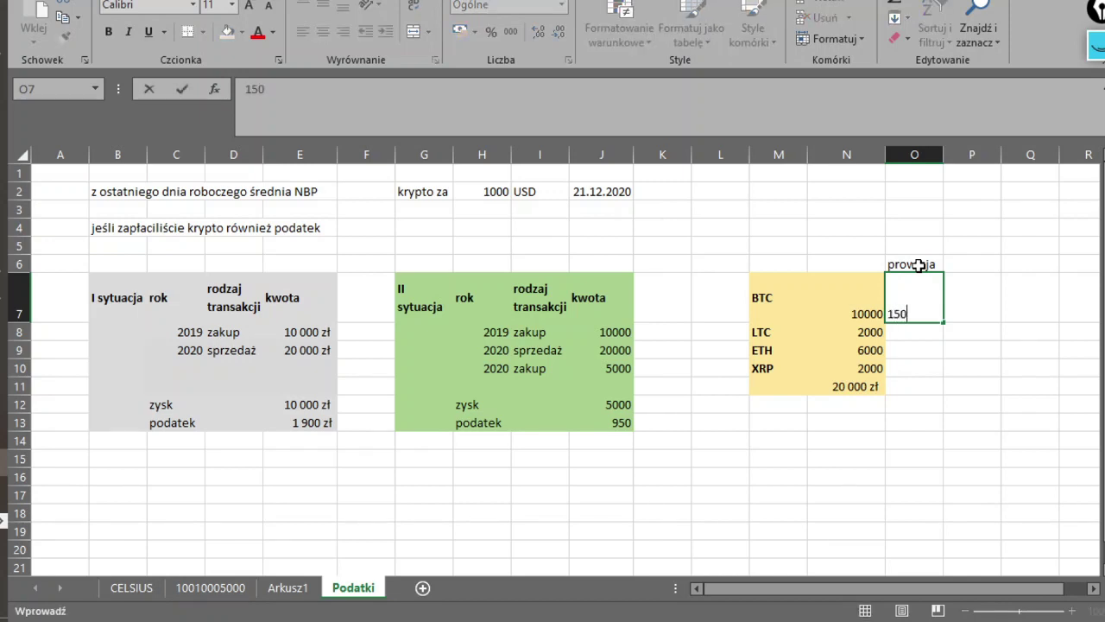
key(Return)
text(100)
key(Return)
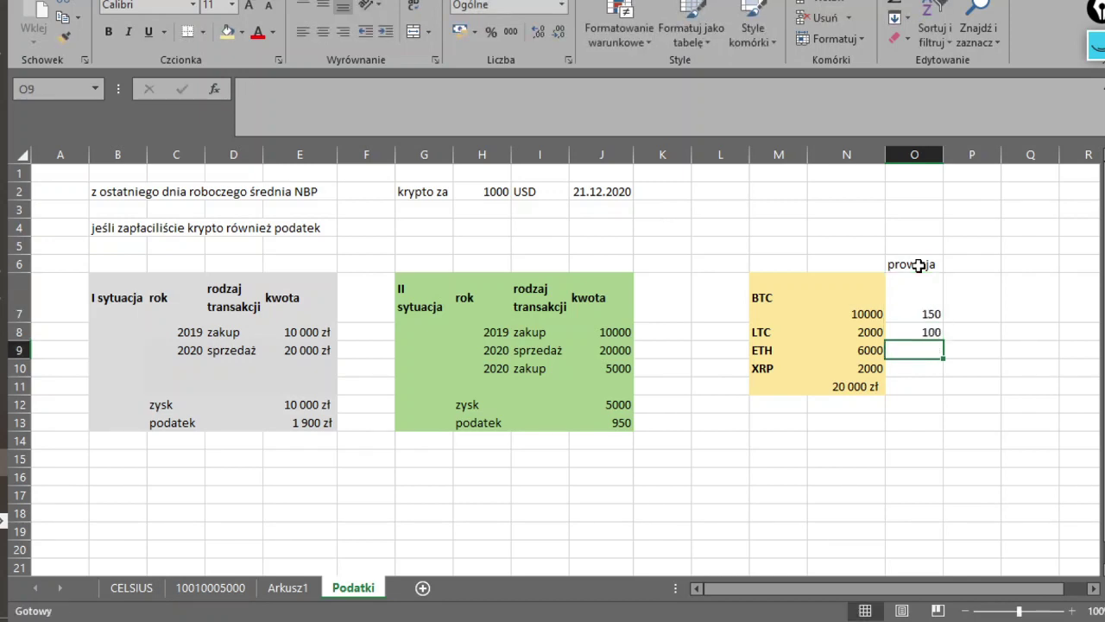
text(50)
key(Return)
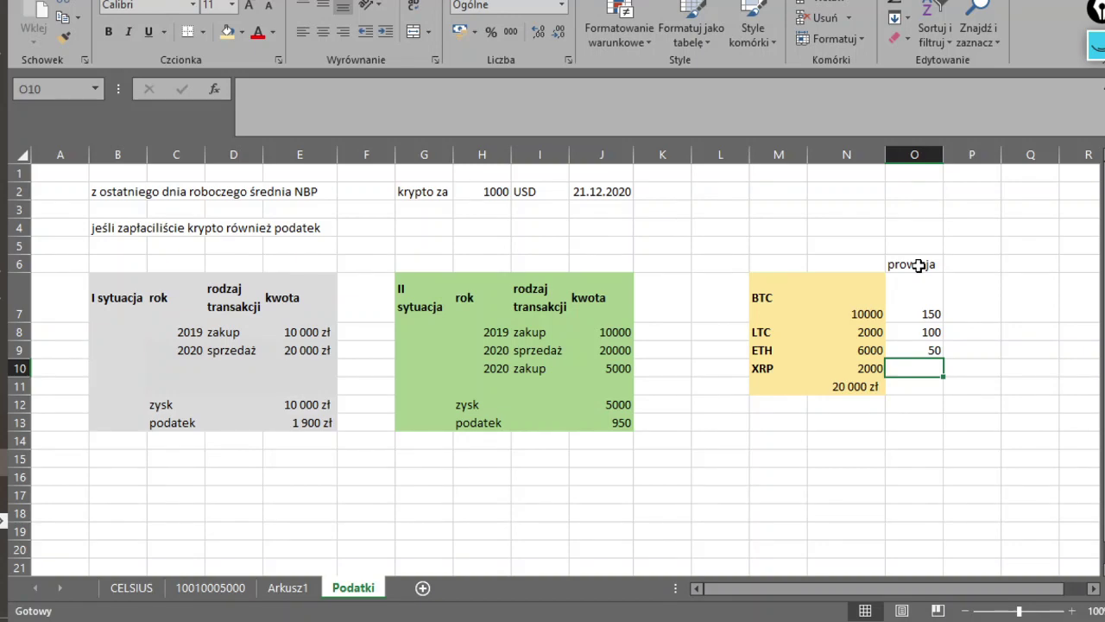
key(Up)
text(250)
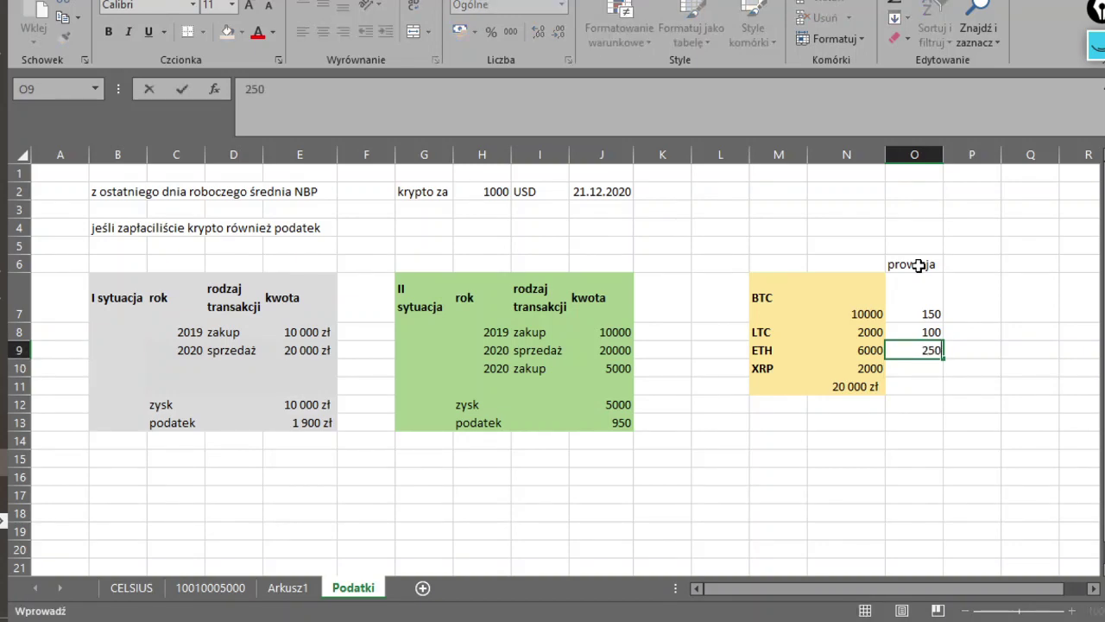
key(Return)
text(100)
key(Return)
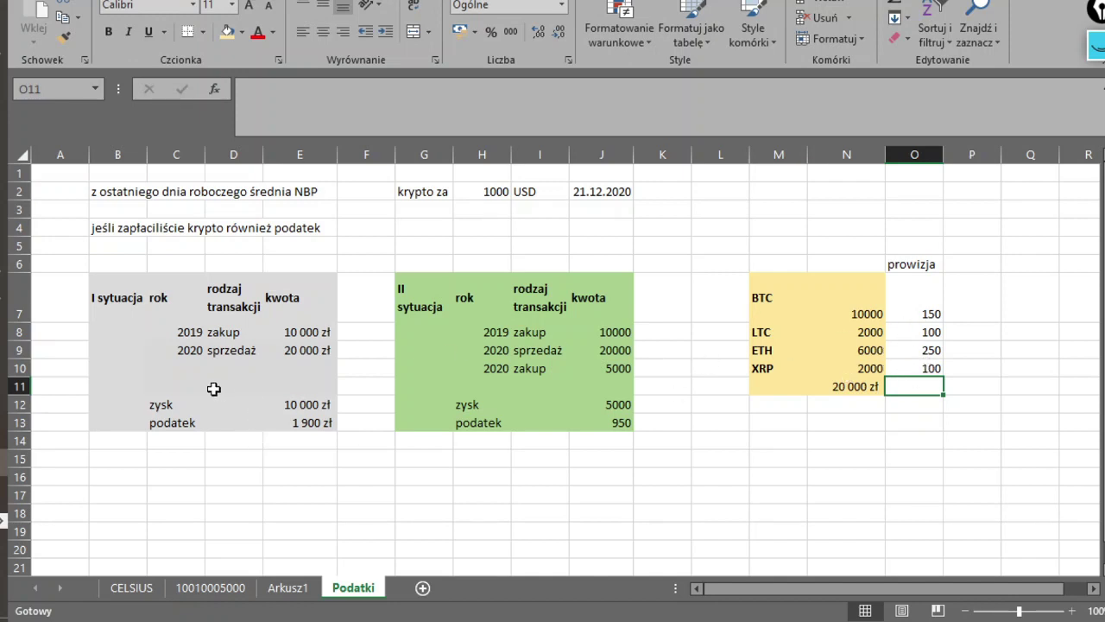
Add a row to the I sytuacja table in row 10 with year 2020 and transaction type "prowizja sprzedaz"
click(185, 369)
text(2020)
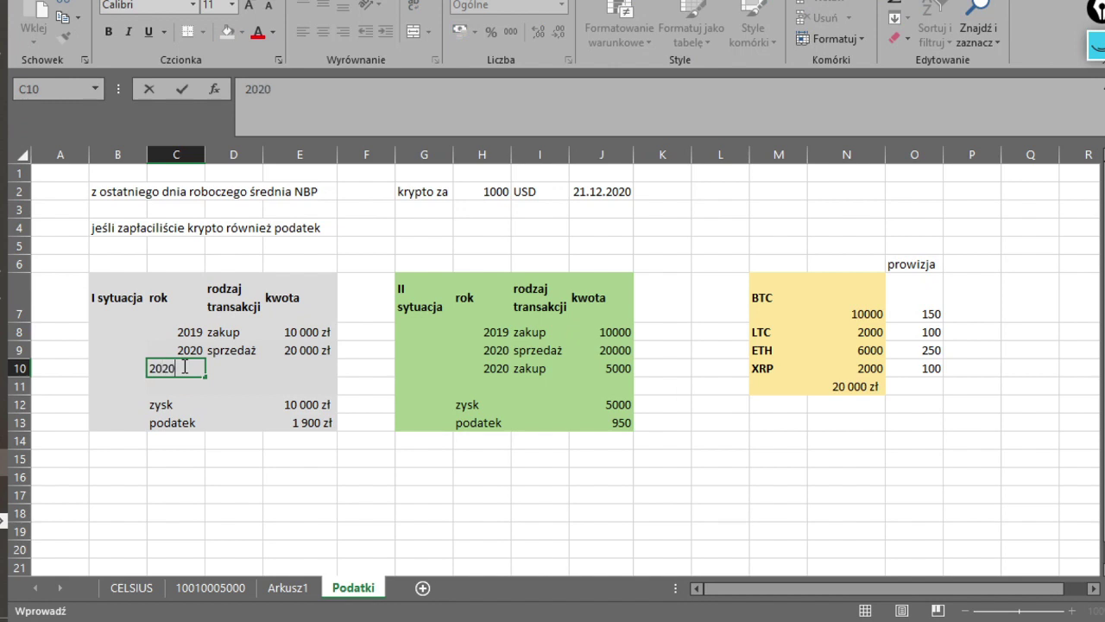
key(Tab)
text(prowizja sprzedaz)
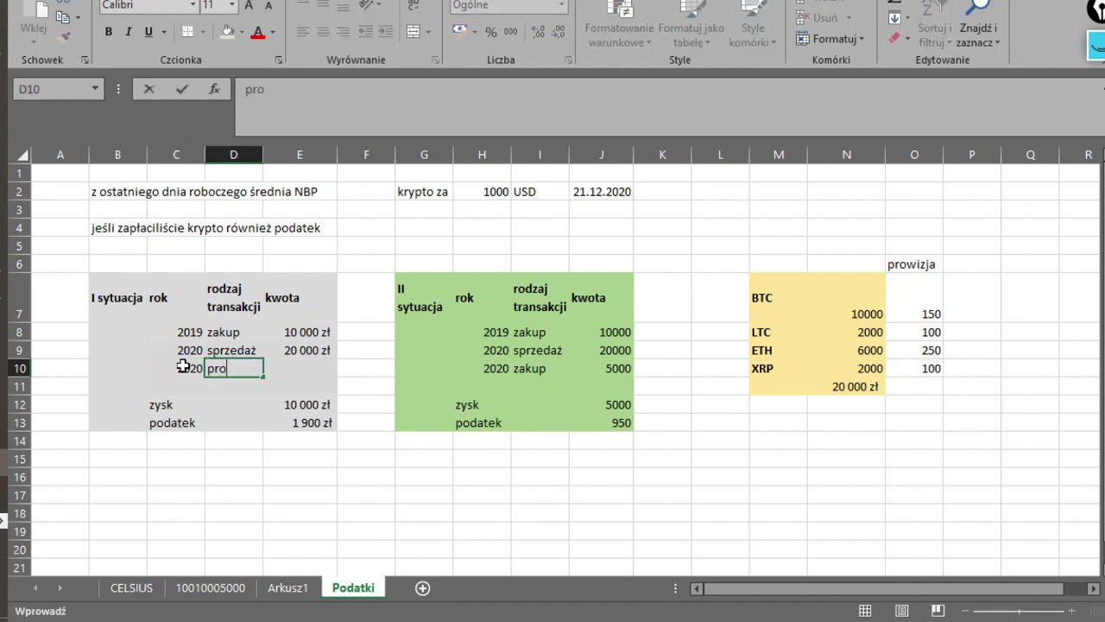
key(Return)
Total the commissions from O7:O10 in cell O11 and reference that total as the prowizja sprzedaz amount in E10
click(922, 383)
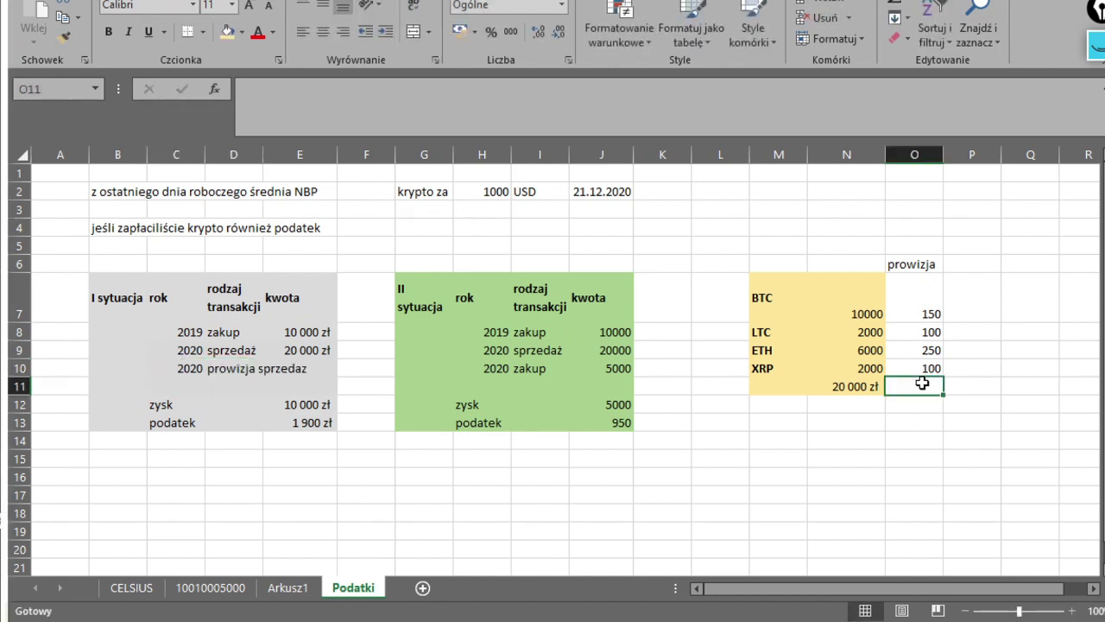
click(896, 9)
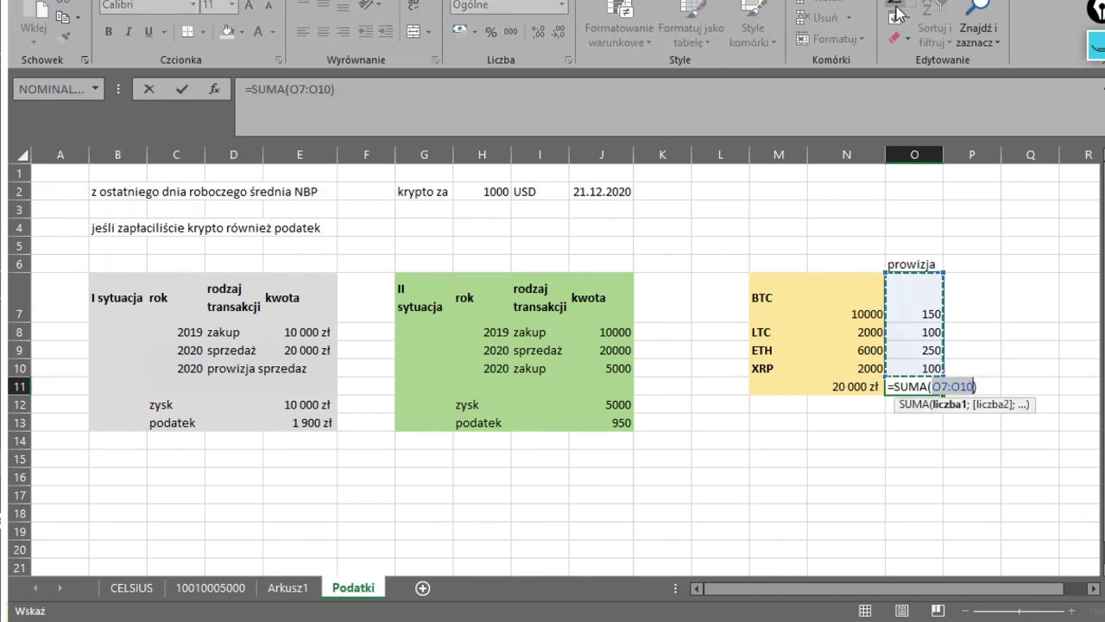
key(Return)
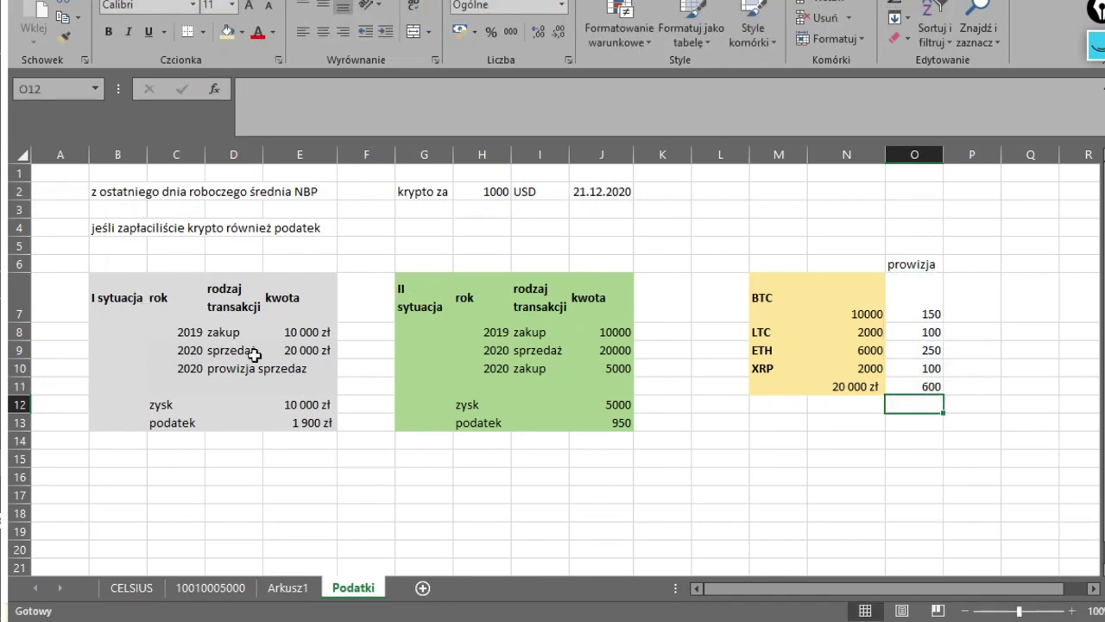
click(298, 366)
text(=)
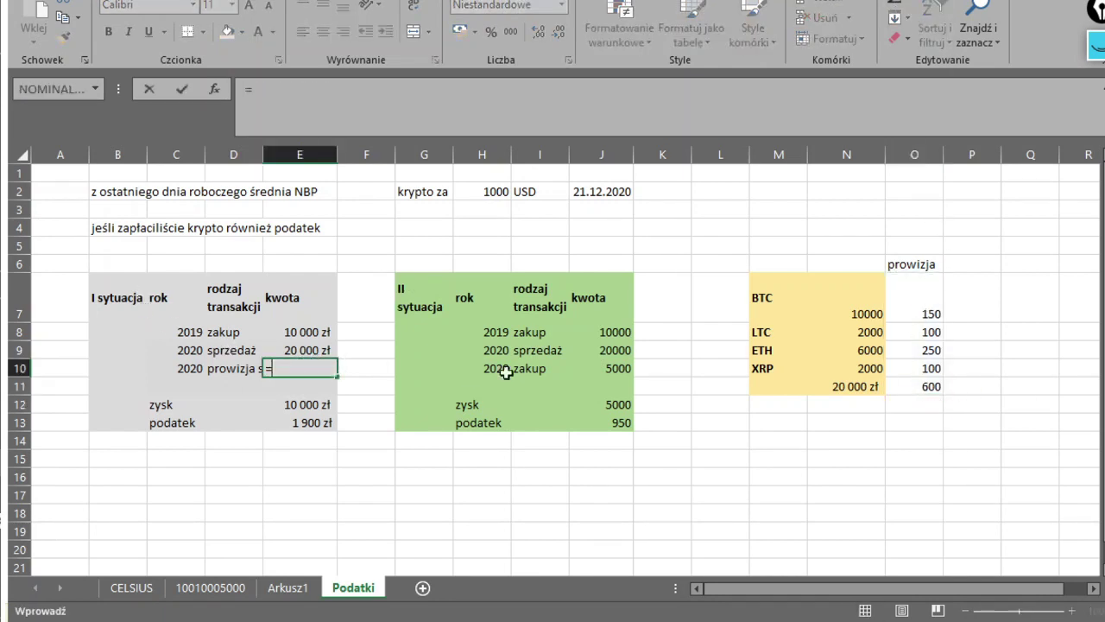
click(930, 386)
key(Return)
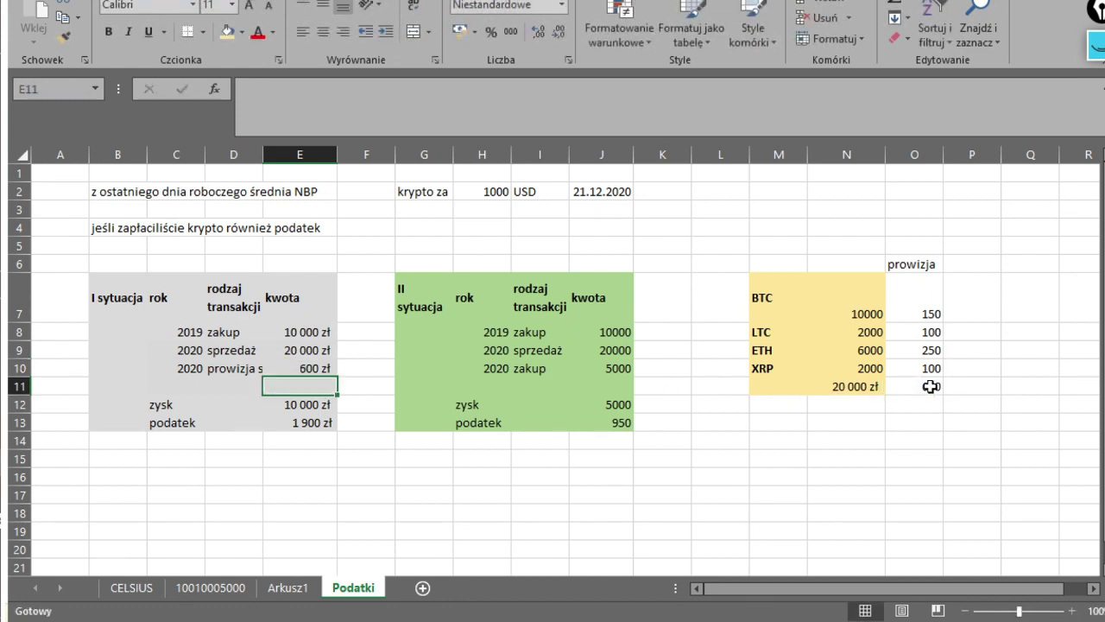
Extend the zysk formula in E12 of the I sytuacja table to also subtract the commission in E10
click(308, 403)
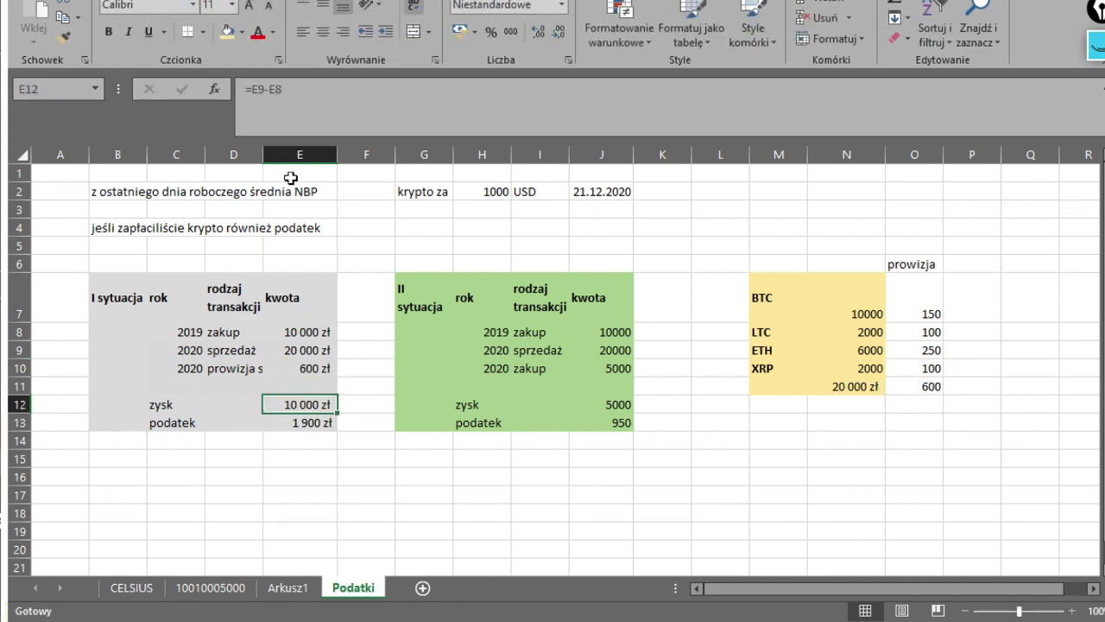
click(311, 99)
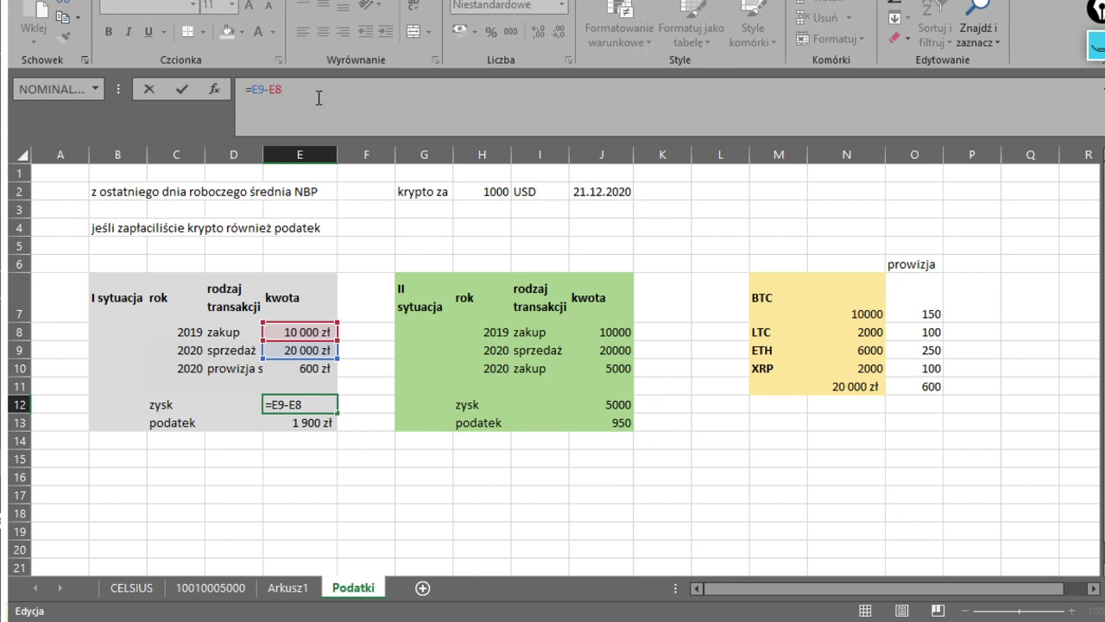
text(-)
click(318, 368)
key(Return)
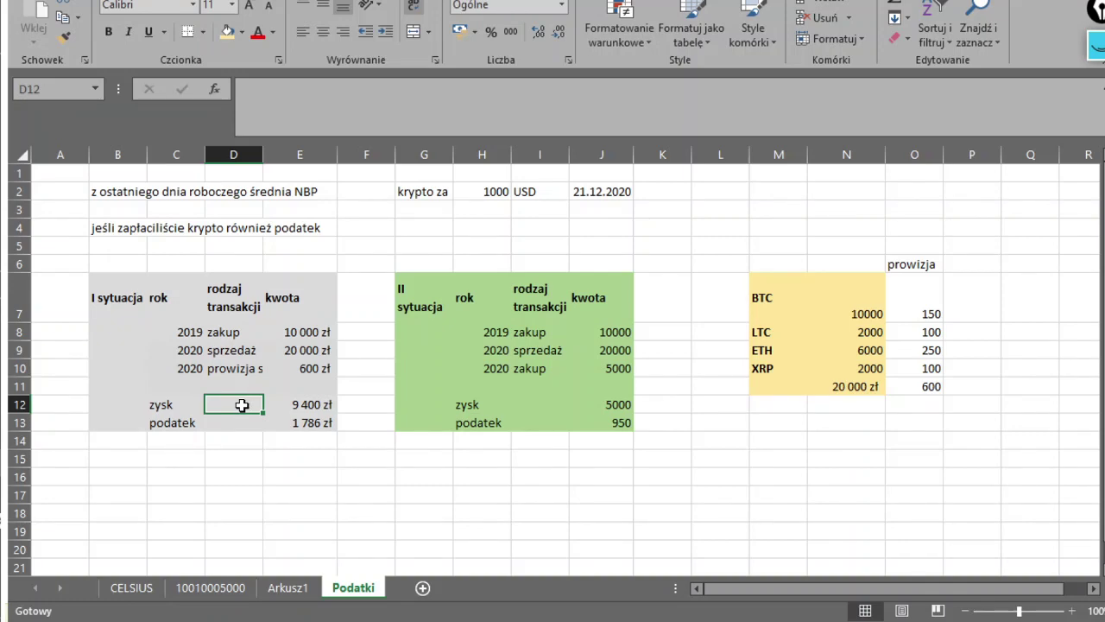
Enter the tax rate 19% in D13, beside the podatek label of the I sytuacja table
key(Down)
text(19%)
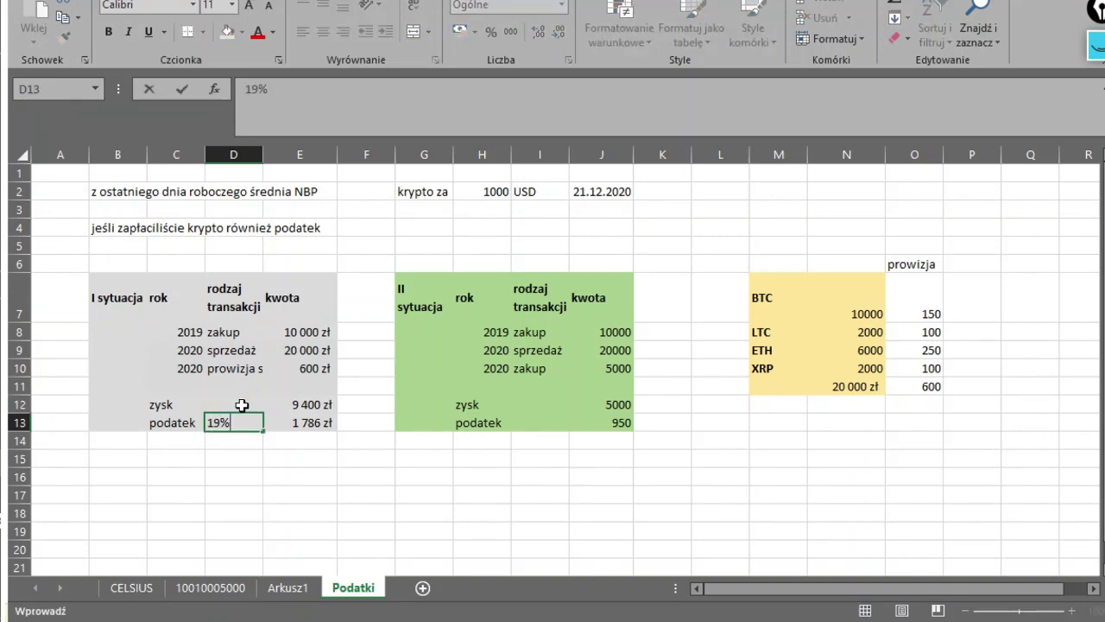
key(Return)
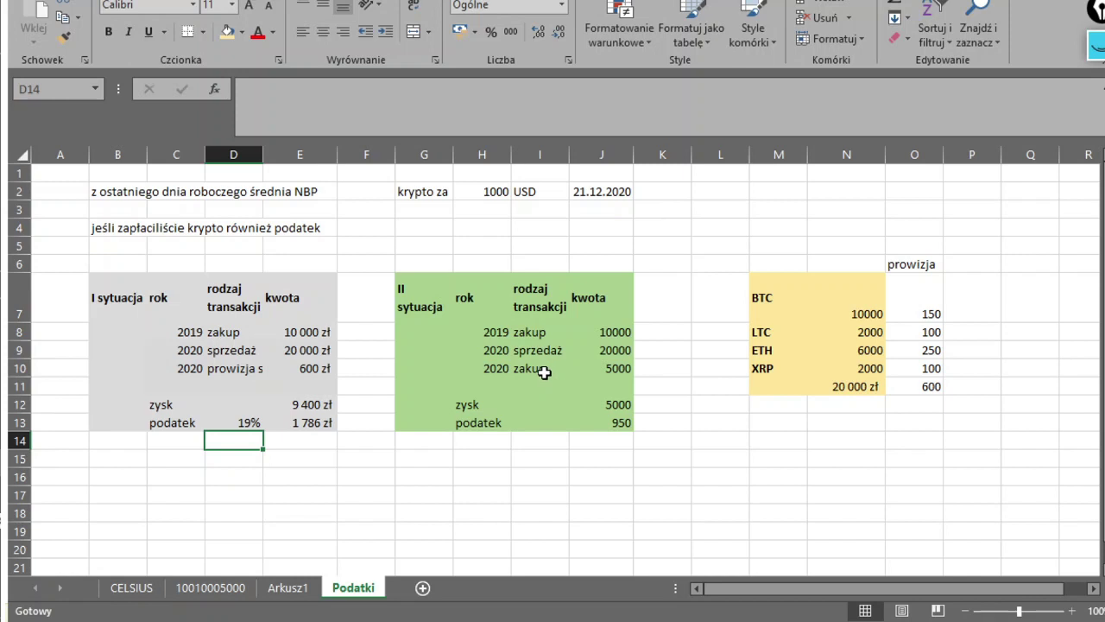
Review the 2019 zakup, 2020 sprzedaż and 2020 zakup rows of the II sytuacja table and its zysk formula
drag(491, 332, 609, 337)
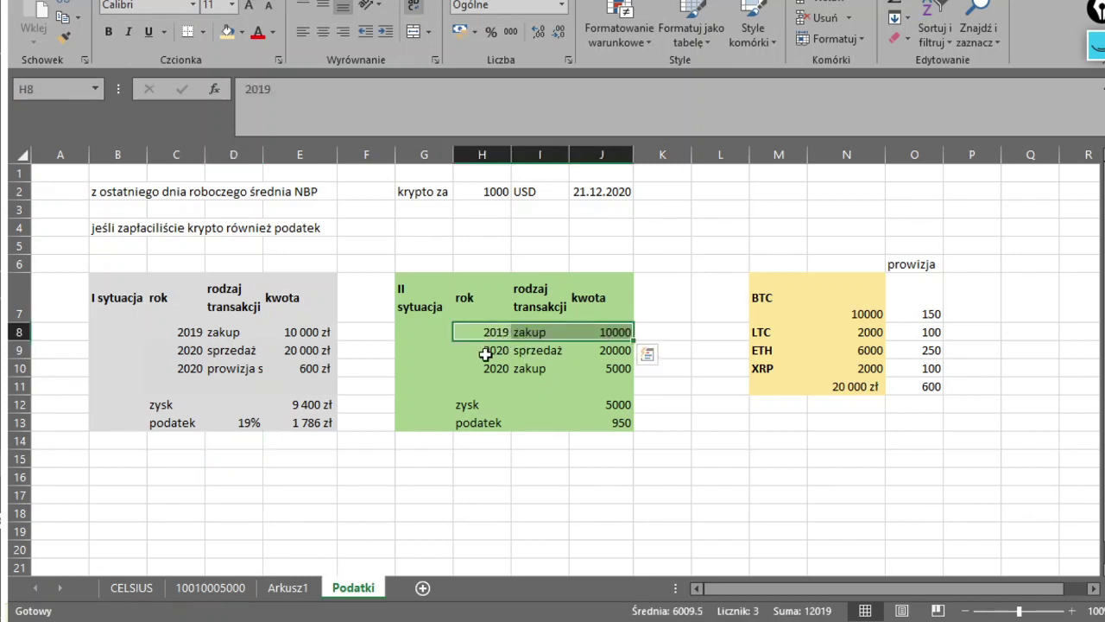
drag(483, 352, 610, 361)
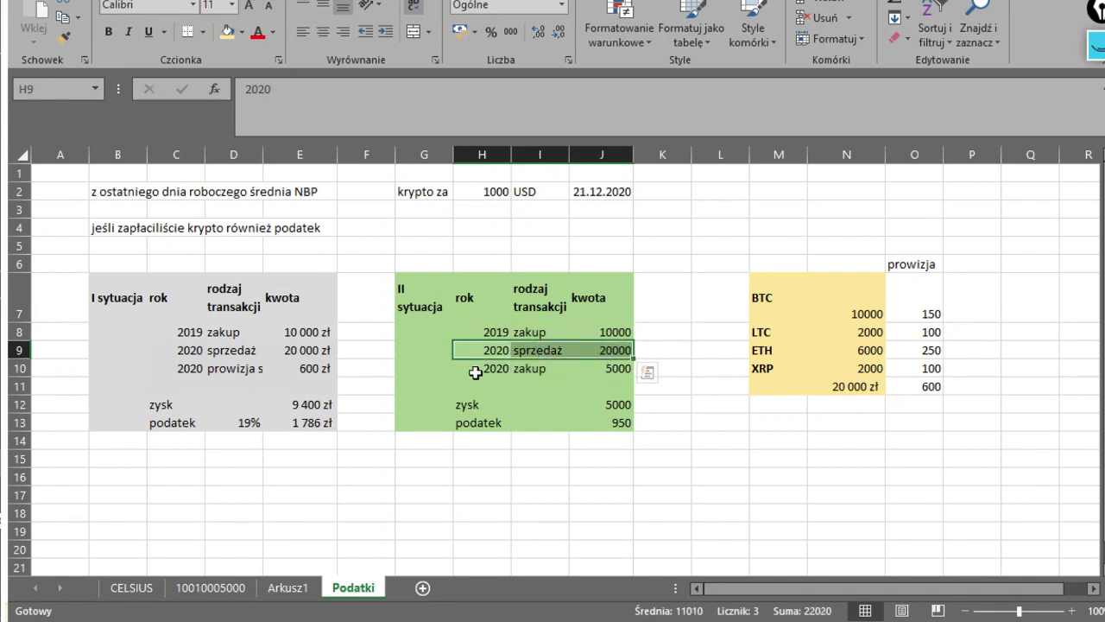
drag(482, 371, 599, 371)
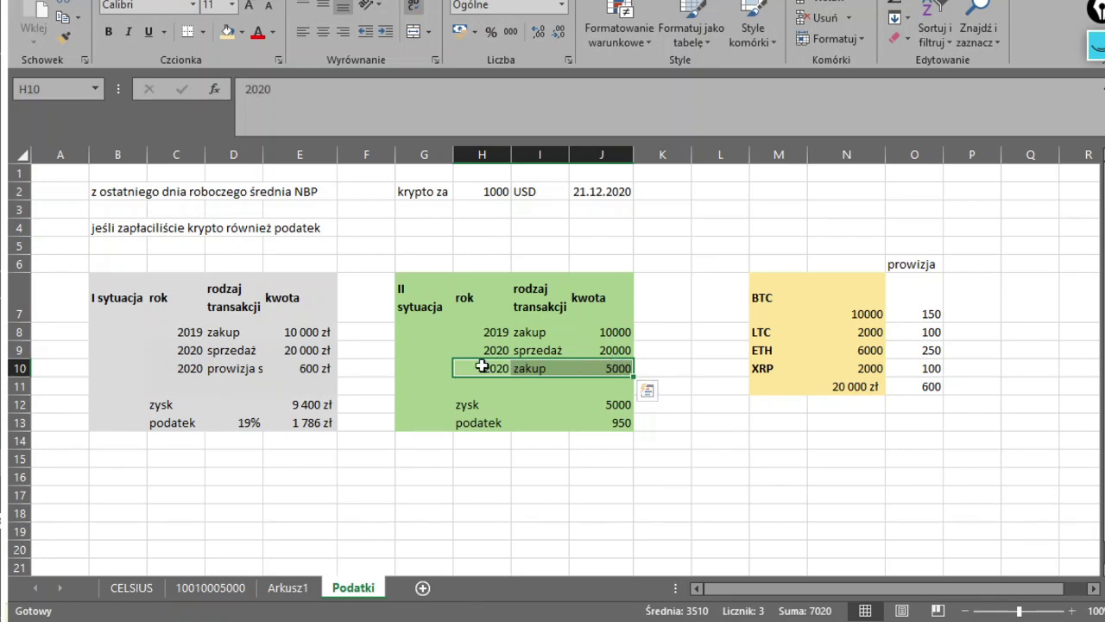
click(571, 388)
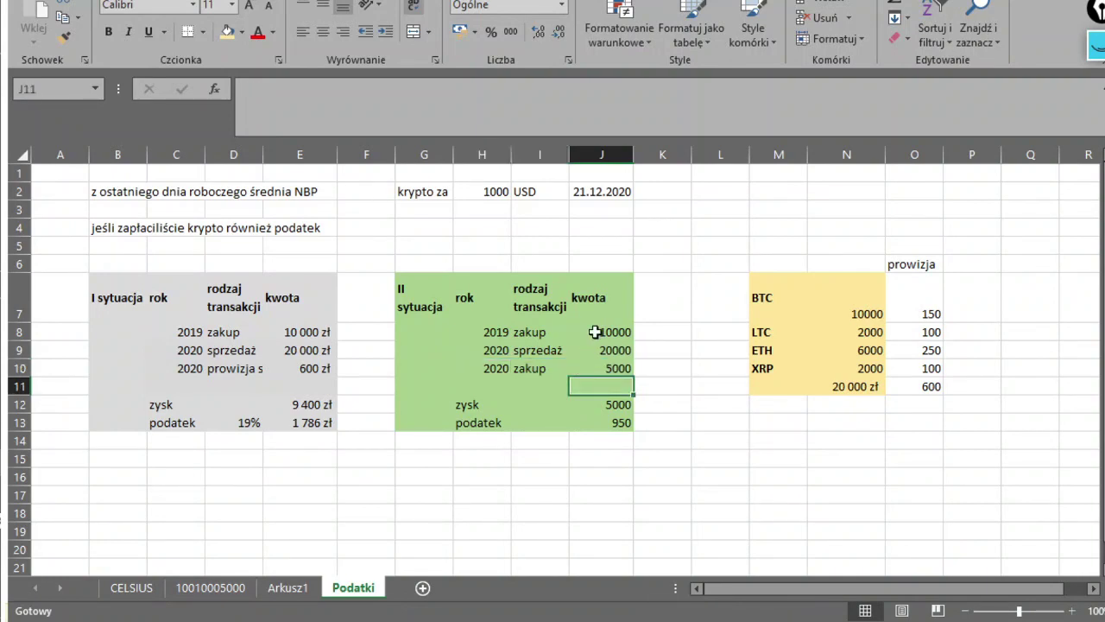
click(605, 402)
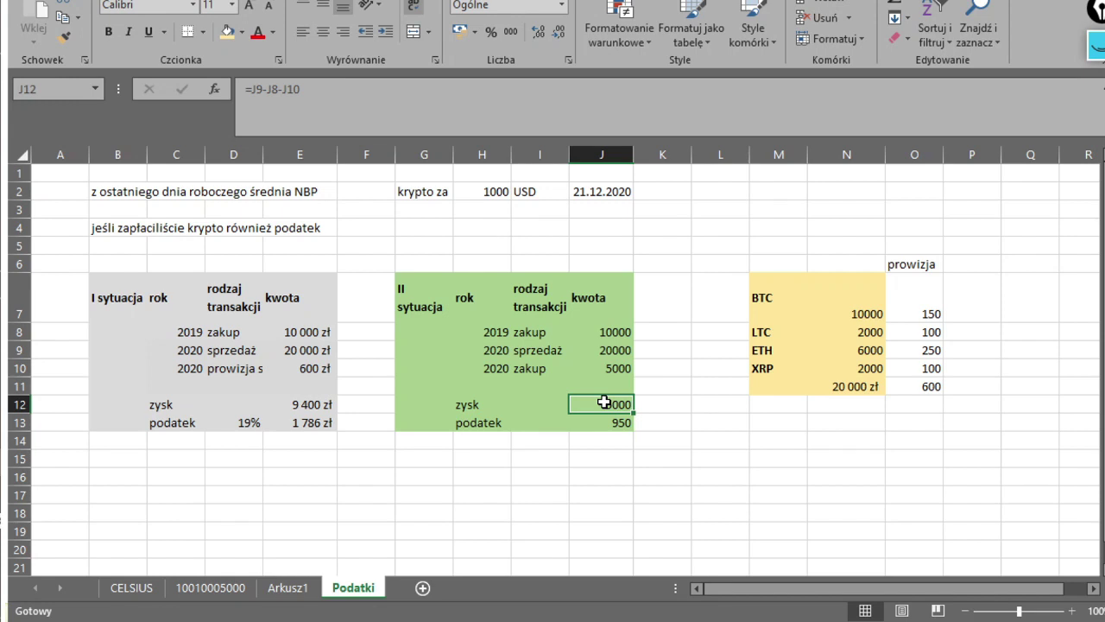
Clear the contents of the 2020 prowizja sprzedaz row, C10:E10, in the I sytuacja table
click(298, 404)
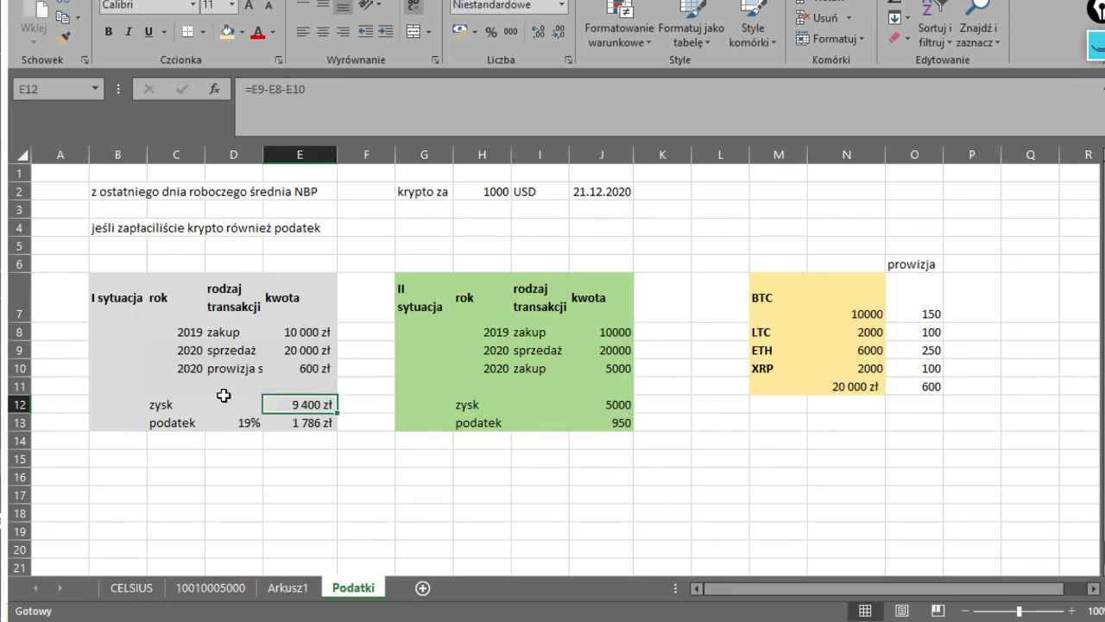
drag(177, 369, 304, 369)
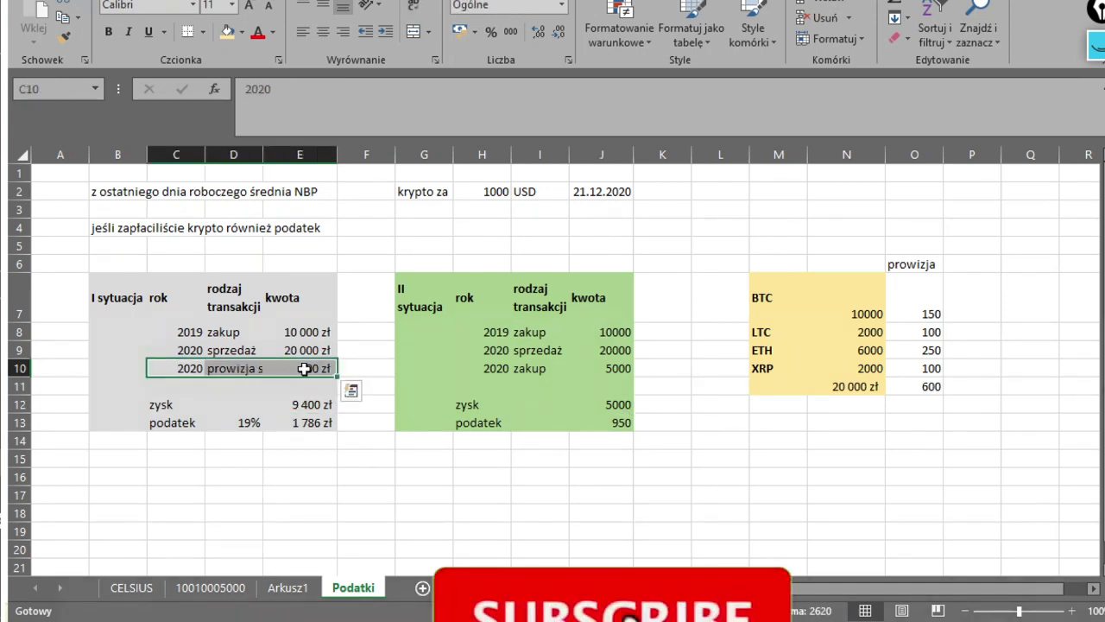
key(Delete)
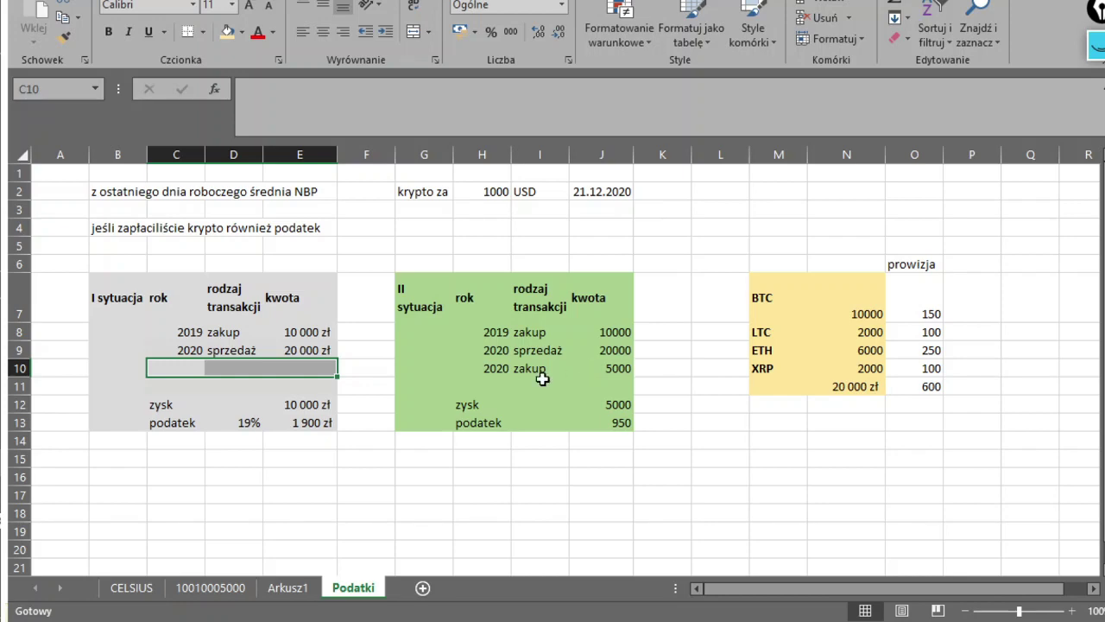
Show the screen annotation overlay, clear all old drawings and choose the pen
click(1096, 47)
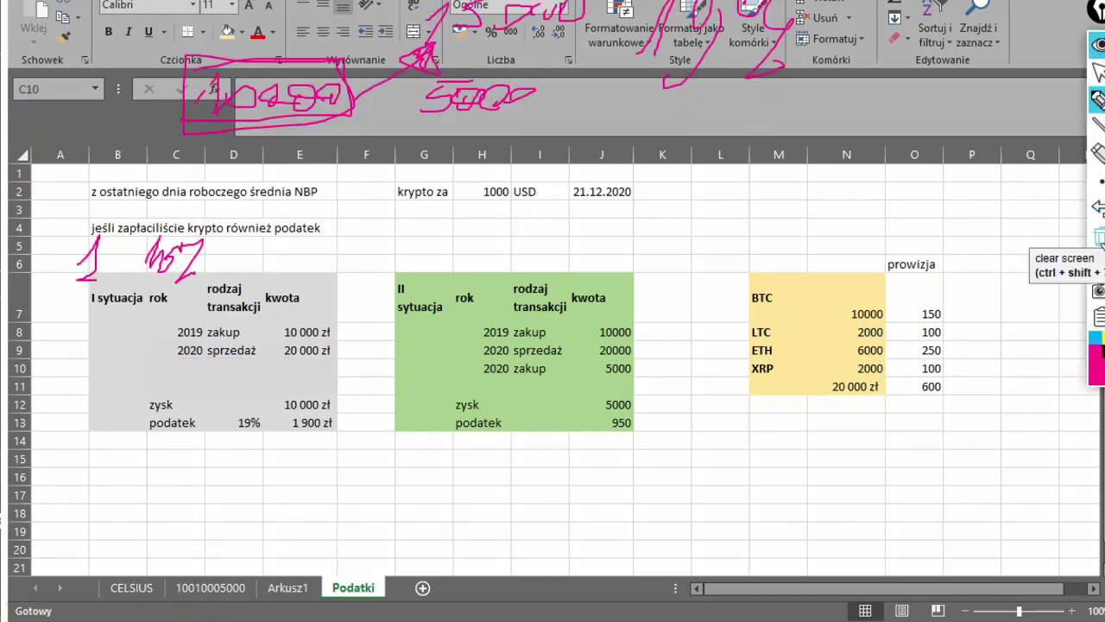
click(1098, 226)
click(1095, 98)
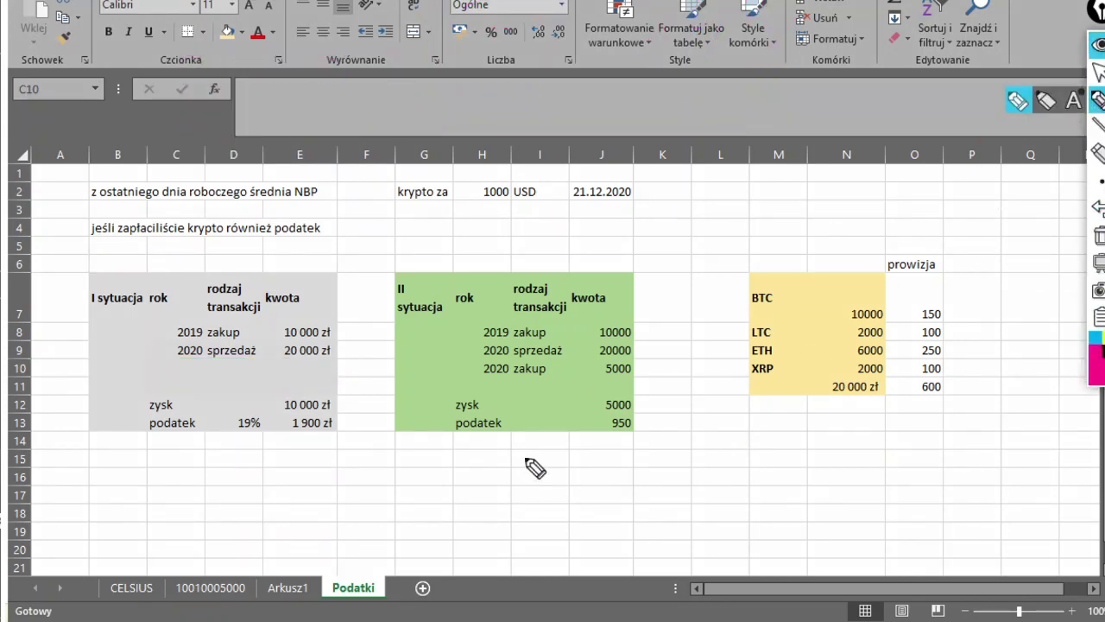
Sketch a price curve that rises, dips and rises again below the II sytuacja table, circle the dip and write 2020 beside it
mouse_move(528, 450)
mouse_down()
mouse_move(566, 509)
mouse_move(553, 515)
mouse_move(570, 513)
mouse_up()
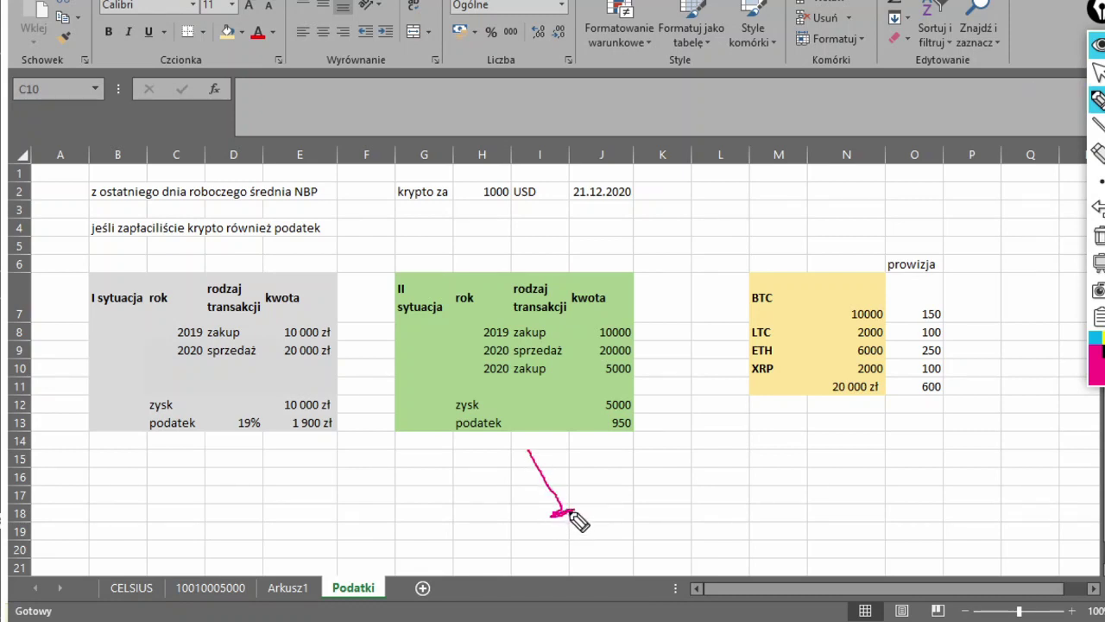
drag(513, 450, 432, 554)
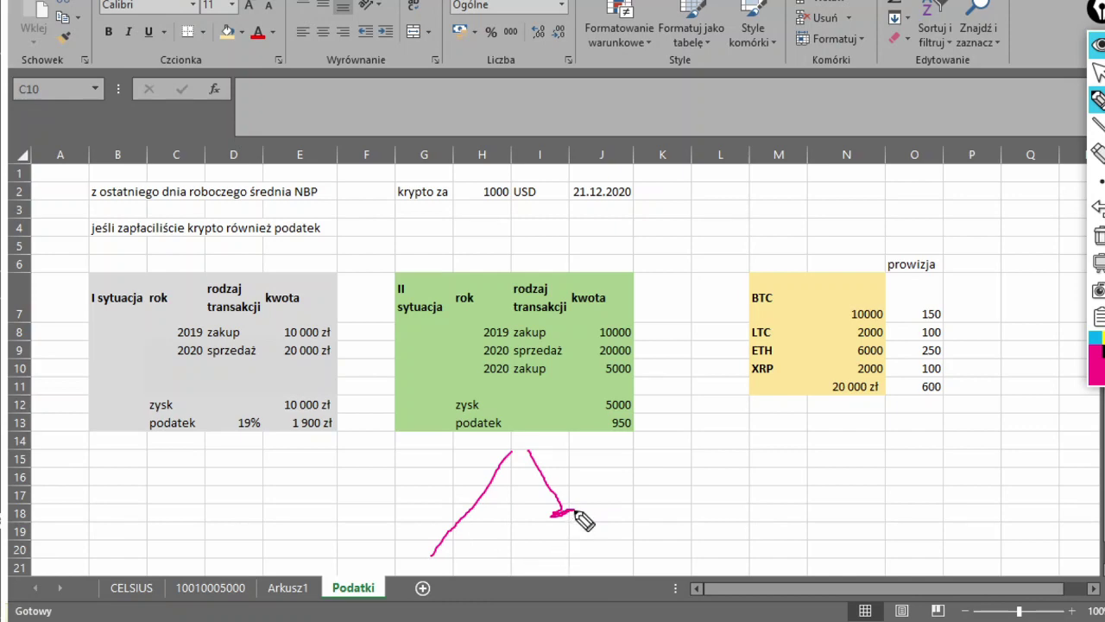
mouse_move(574, 511)
mouse_down()
mouse_move(560, 518)
mouse_move(703, 328)
mouse_up()
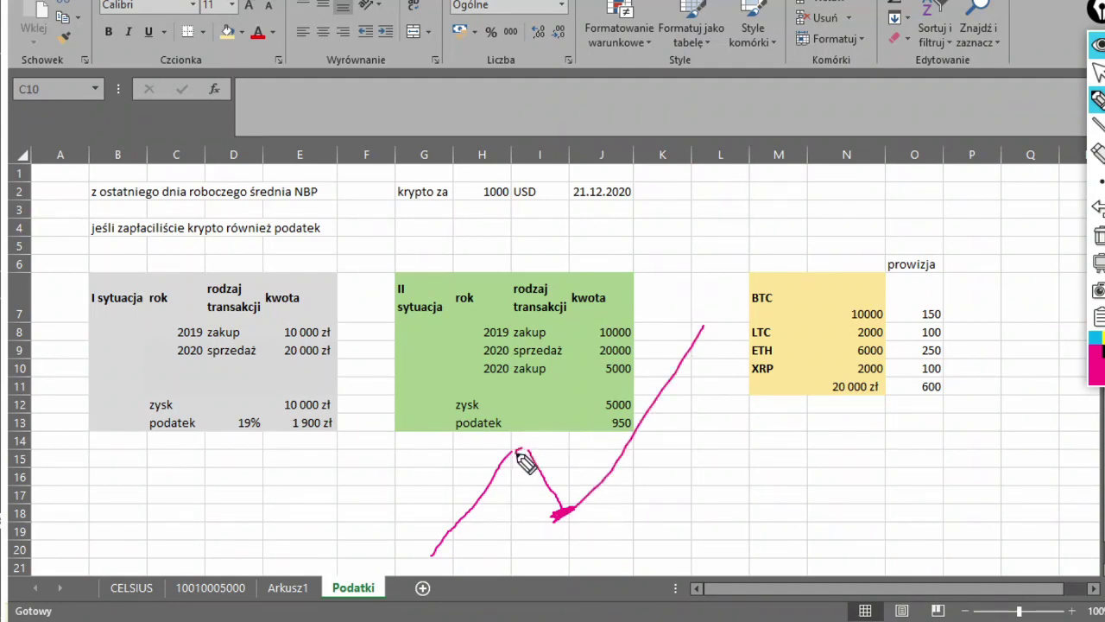
drag(515, 451, 521, 450)
mouse_move(553, 518)
mouse_down()
mouse_move(584, 540)
mouse_move(544, 535)
mouse_move(561, 548)
mouse_move(592, 541)
mouse_up()
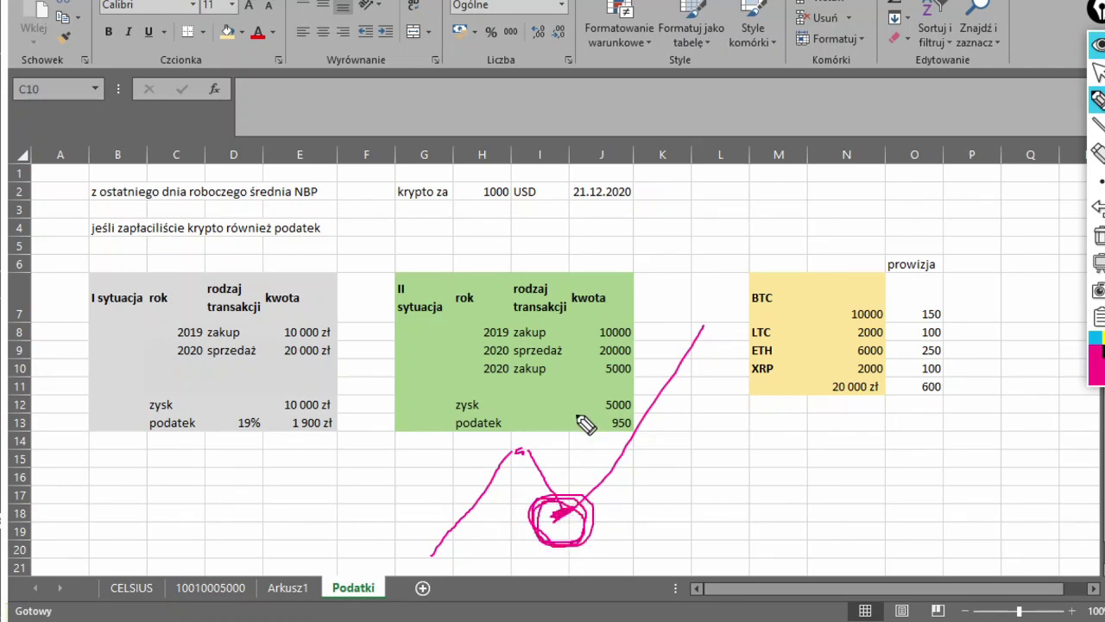
mouse_move(649, 505)
mouse_down()
mouse_move(689, 535)
mouse_move(767, 510)
mouse_move(740, 547)
mouse_move(764, 528)
mouse_up()
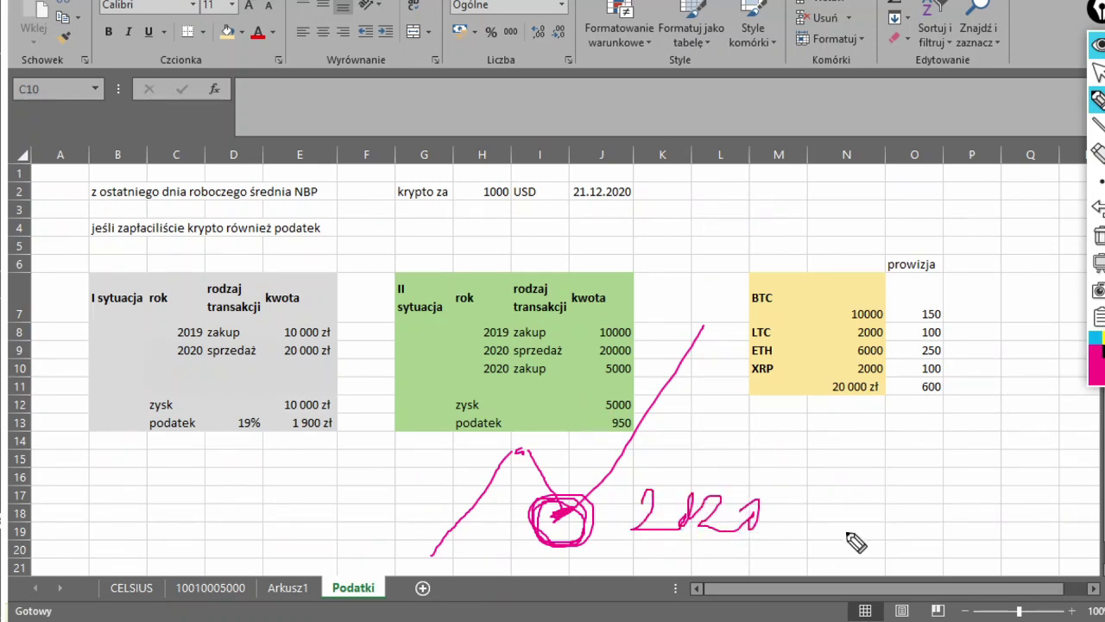
Draw a second rising price line below the prowizja column, with an "I" mark above its peak and a small box at its end
drag(856, 534, 964, 393)
drag(972, 387, 985, 364)
drag(957, 350, 1005, 341)
drag(953, 399, 1001, 395)
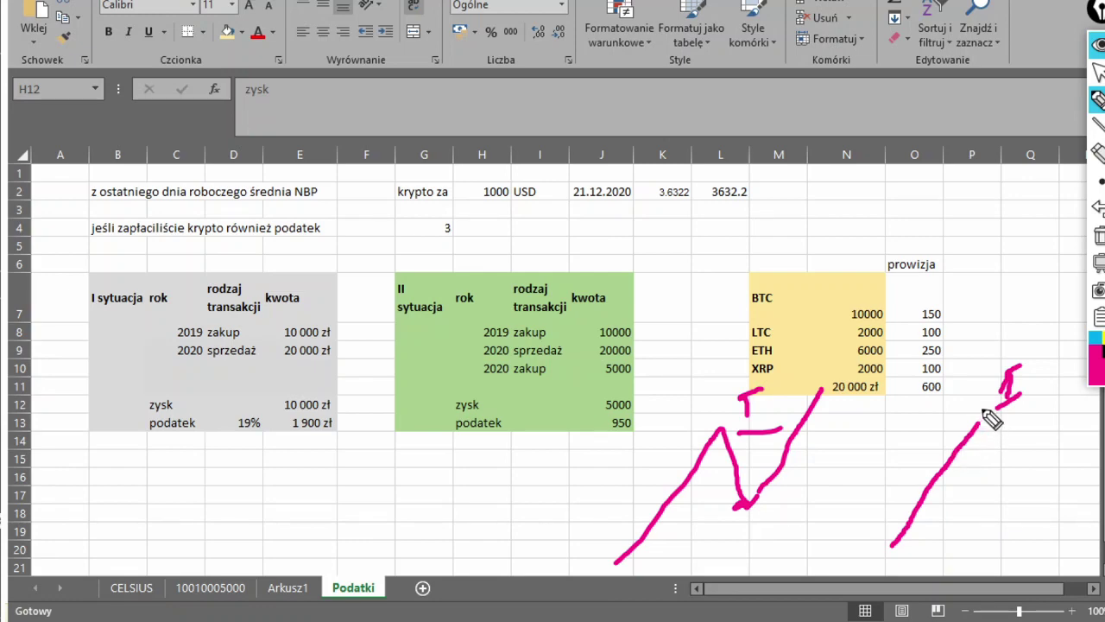
drag(983, 409, 990, 435)
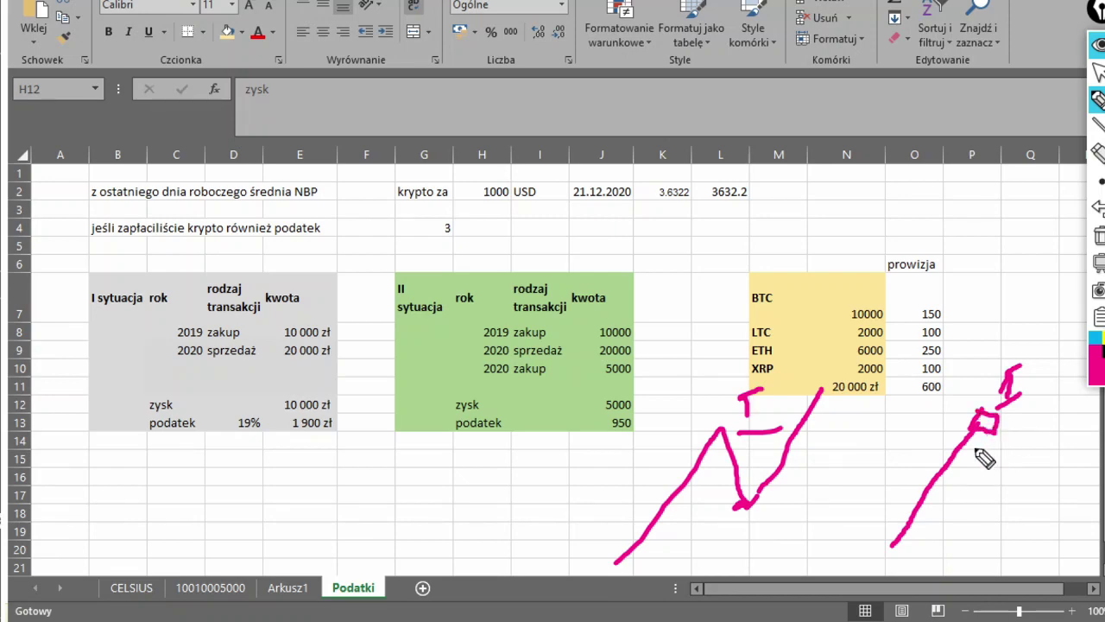
Handwrite the times 23:59 and 0:01 beside the second price line and box 23:59
mouse_move(961, 485)
mouse_down()
mouse_move(975, 511)
mouse_move(989, 468)
mouse_move(989, 508)
mouse_move(1027, 518)
mouse_move(1052, 474)
mouse_move(1055, 511)
mouse_up()
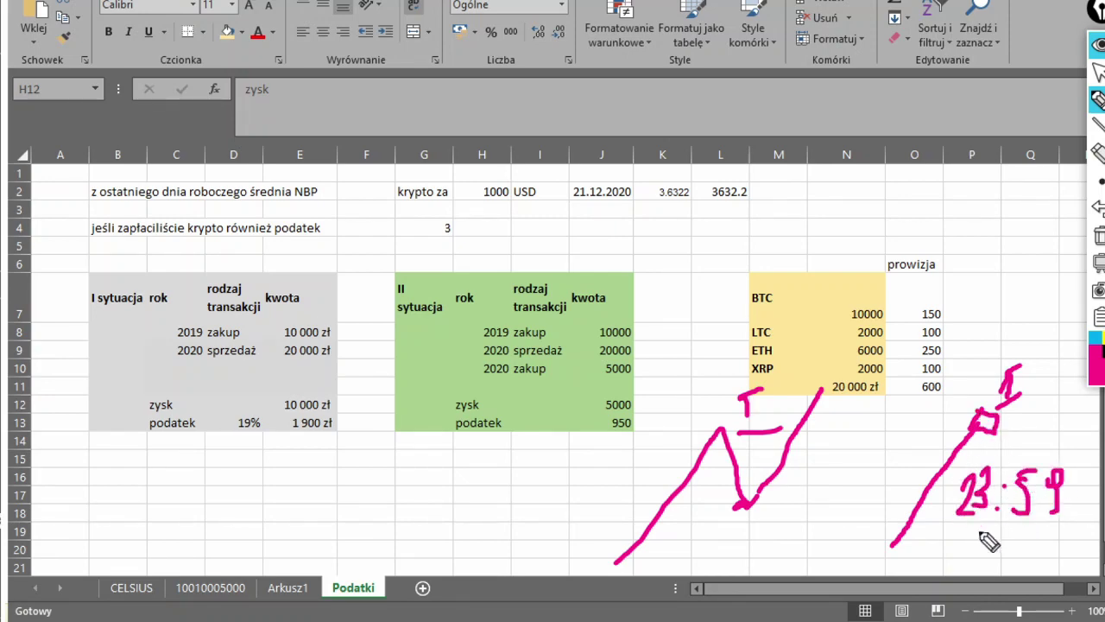
mouse_move(949, 542)
mouse_down()
mouse_move(940, 559)
mouse_move(953, 542)
mouse_move(1058, 568)
mouse_up()
click(970, 553)
click(973, 563)
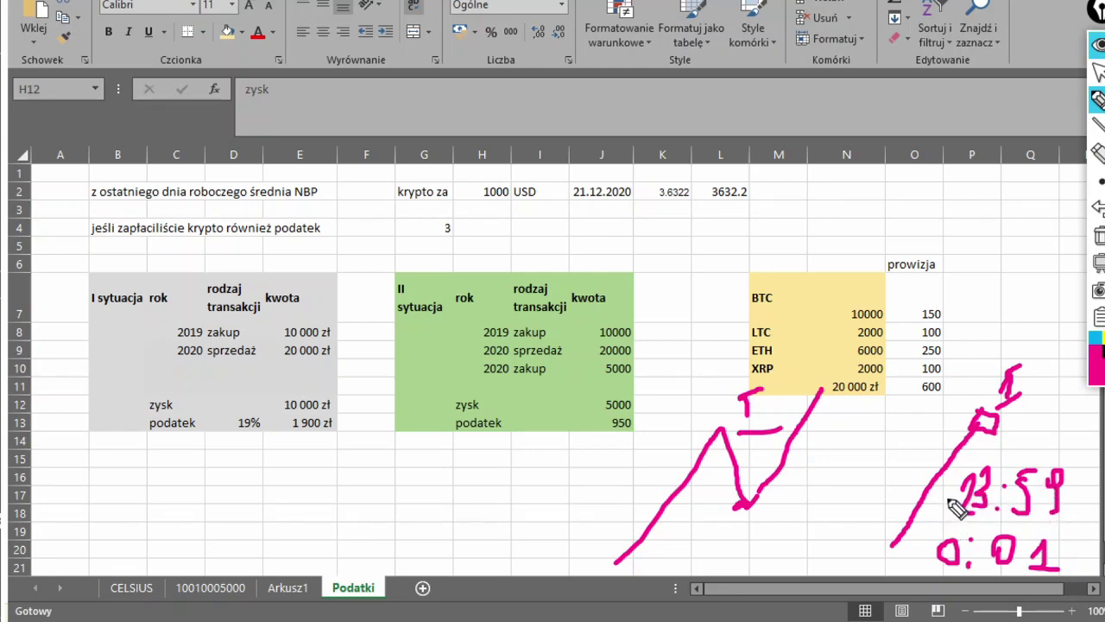
mouse_move(943, 464)
mouse_down()
mouse_move(947, 521)
mouse_move(1066, 523)
mouse_move(1070, 459)
mouse_move(957, 472)
mouse_move(1051, 481)
mouse_move(958, 451)
mouse_up()
Draw boxes around the II sytuacja 2020 zakup row, the handwritten 0:01 and the podatek amounts of both tables
mouse_move(467, 380)
mouse_down()
mouse_move(643, 380)
mouse_move(613, 359)
mouse_move(499, 360)
mouse_move(466, 382)
mouse_up()
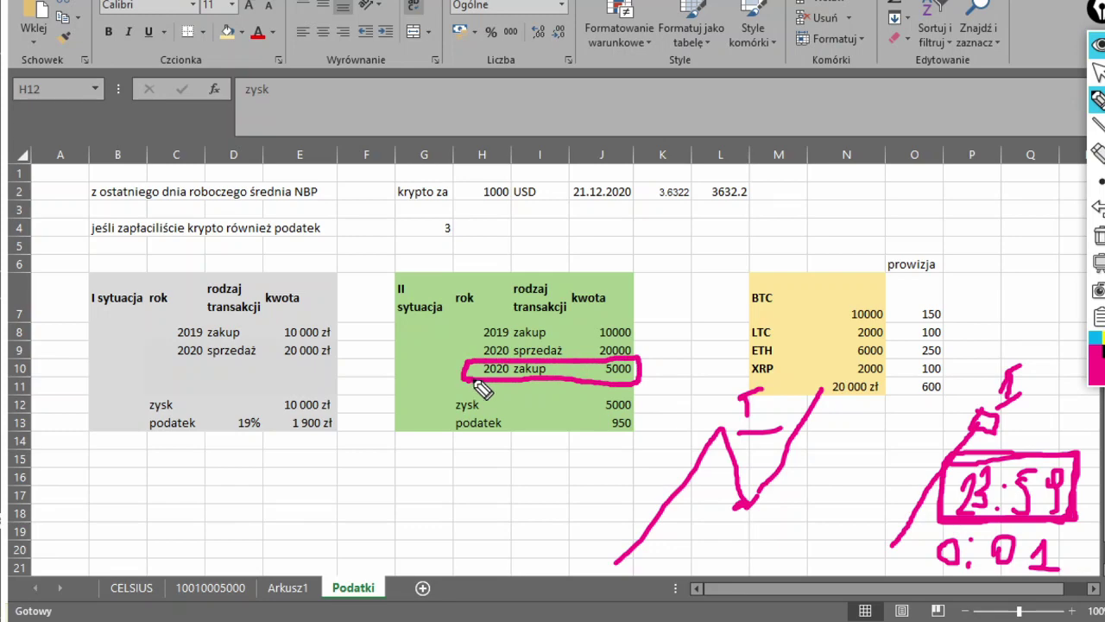
mouse_move(925, 537)
mouse_down()
mouse_move(929, 563)
mouse_move(1049, 572)
mouse_move(1083, 536)
mouse_move(937, 530)
mouse_move(928, 557)
mouse_up()
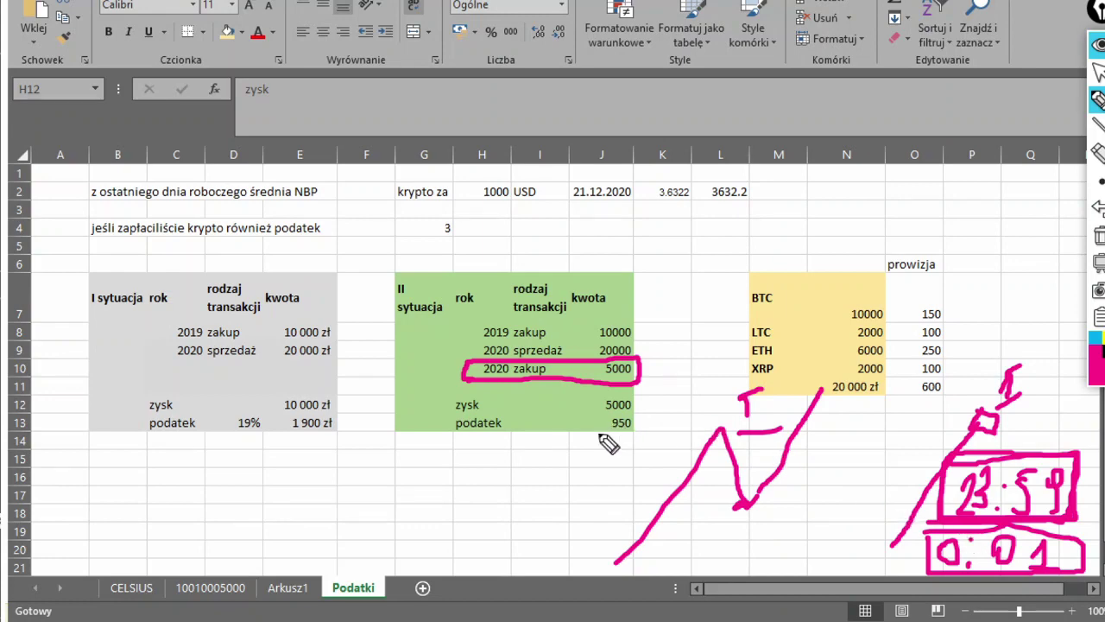
mouse_move(599, 418)
mouse_down()
mouse_move(603, 440)
mouse_move(651, 425)
mouse_move(599, 417)
mouse_up()
mouse_move(283, 414)
mouse_down()
mouse_move(276, 434)
mouse_move(344, 418)
mouse_move(279, 416)
mouse_up()
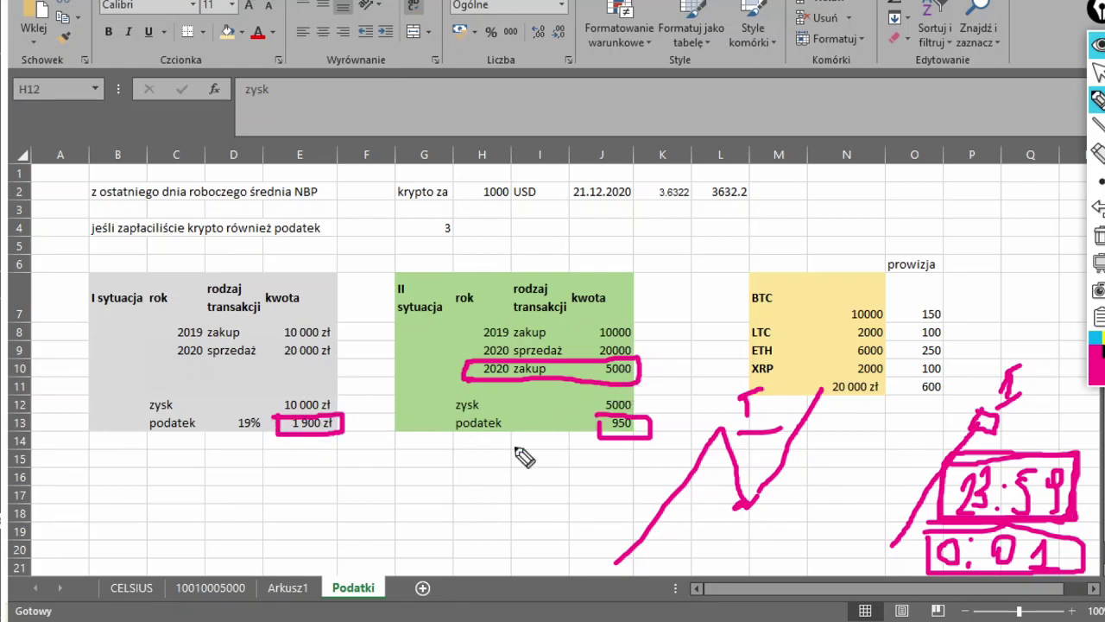
Handwrite 5000 above the cryptocurrency table, box its first part, and draw a curved arrow below the I sytuacja table
mouse_move(730, 218)
mouse_down()
mouse_move(717, 244)
mouse_move(753, 213)
mouse_move(829, 221)
mouse_move(867, 210)
mouse_up()
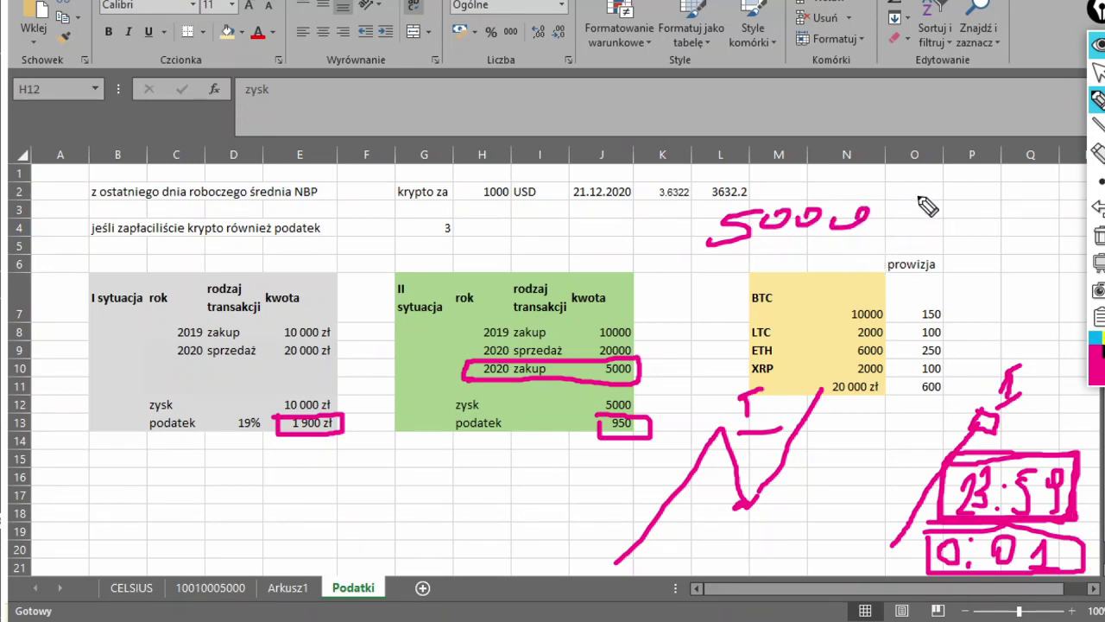
mouse_move(805, 186)
mouse_down()
mouse_move(783, 258)
mouse_move(701, 222)
mouse_move(811, 191)
mouse_up()
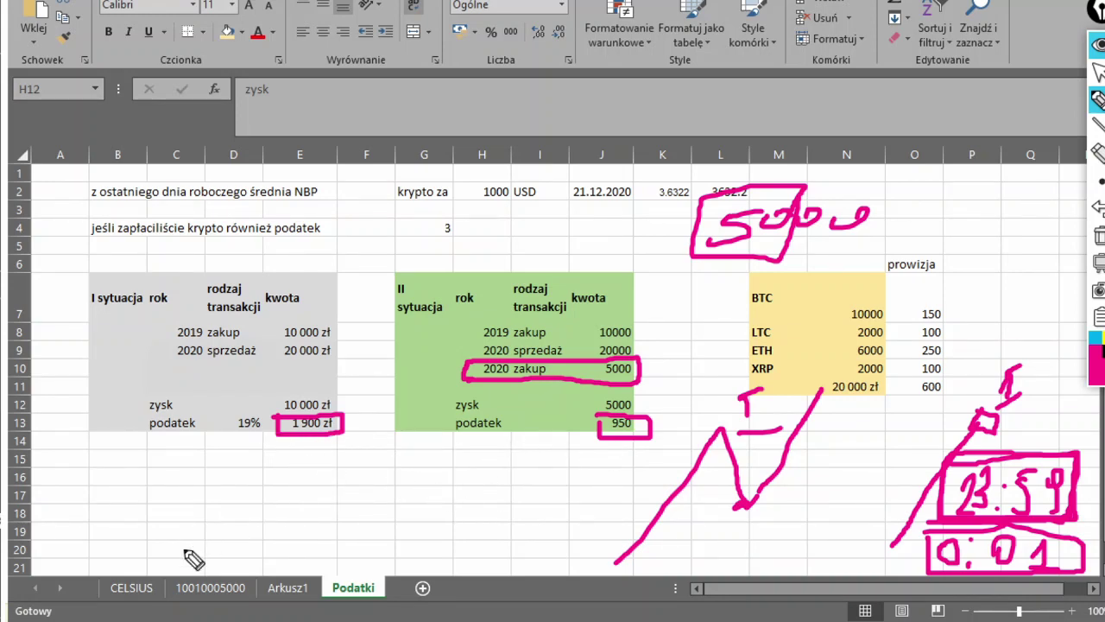
mouse_move(166, 541)
mouse_down()
mouse_move(177, 522)
mouse_move(251, 542)
mouse_move(252, 521)
mouse_up()
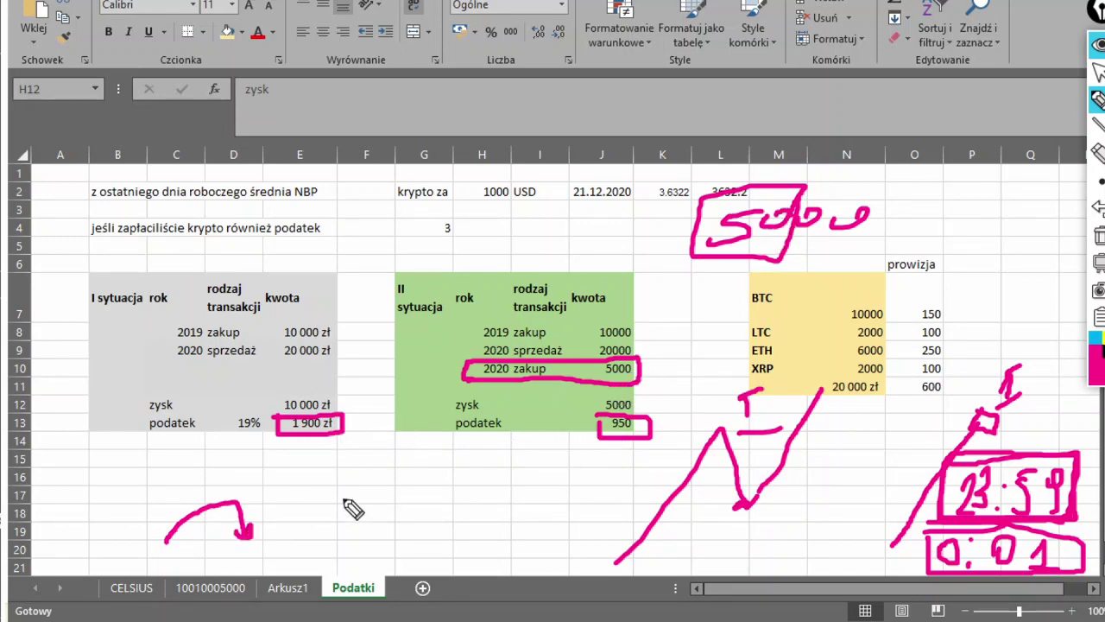
Handwrite a boxed 1000 with x5 beside it below the two sytuacja tables, and 5000 plus another amount beneath it
mouse_move(335, 487)
mouse_down()
mouse_move(407, 476)
mouse_move(434, 486)
mouse_up()
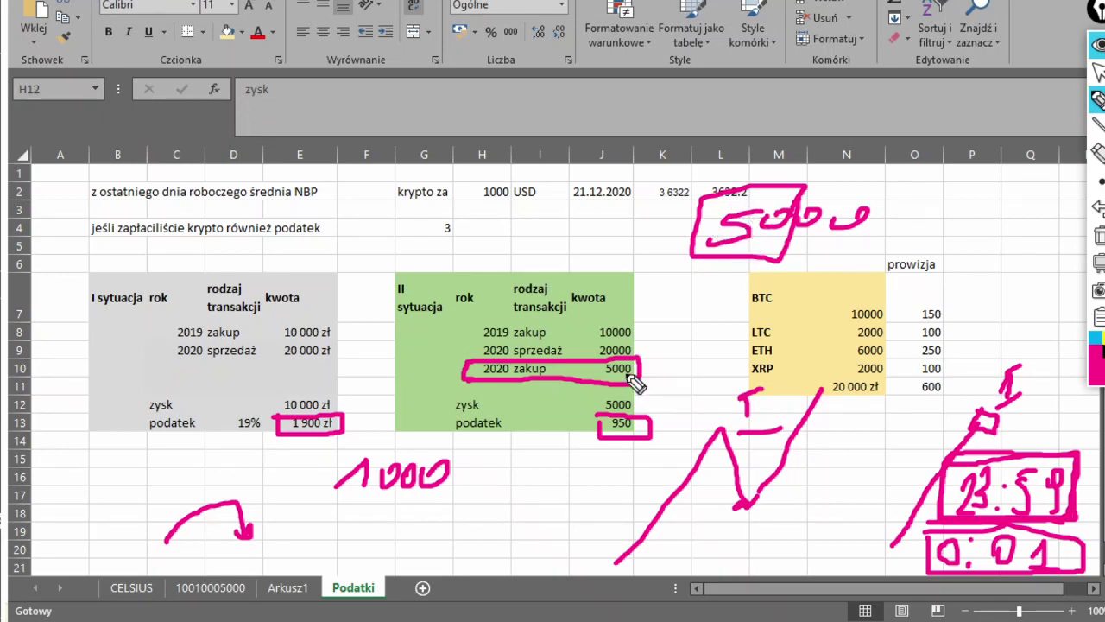
drag(354, 489, 380, 483)
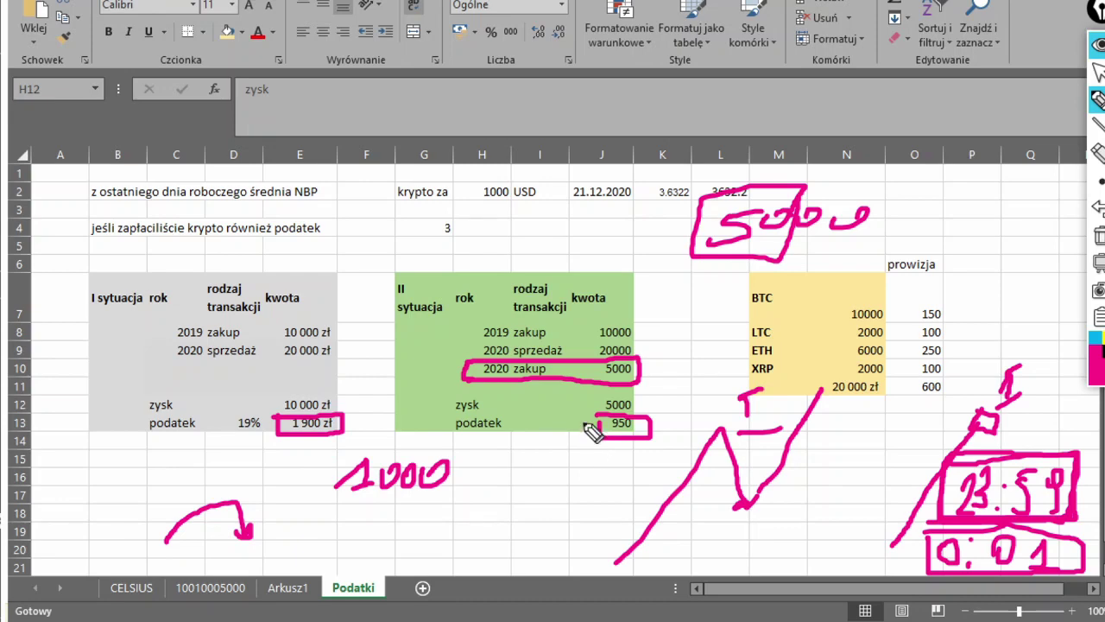
mouse_move(331, 498)
mouse_down()
mouse_move(423, 494)
mouse_move(491, 456)
mouse_move(345, 486)
mouse_move(341, 509)
mouse_up()
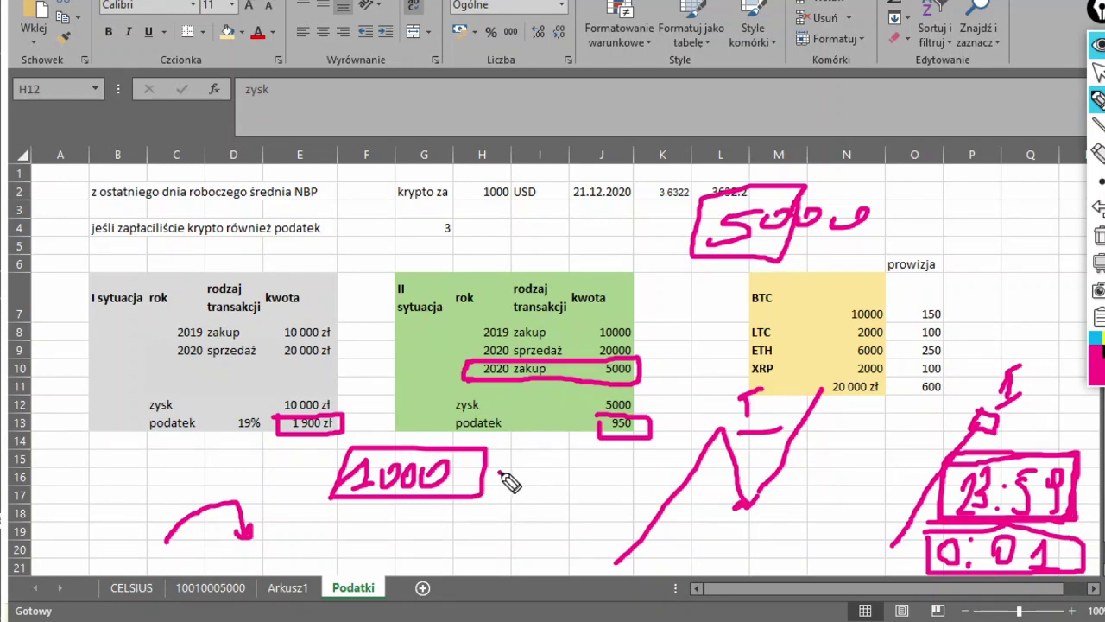
drag(494, 472, 510, 483)
mouse_move(513, 469)
mouse_down()
mouse_move(493, 487)
mouse_move(517, 488)
mouse_move(543, 456)
mouse_up()
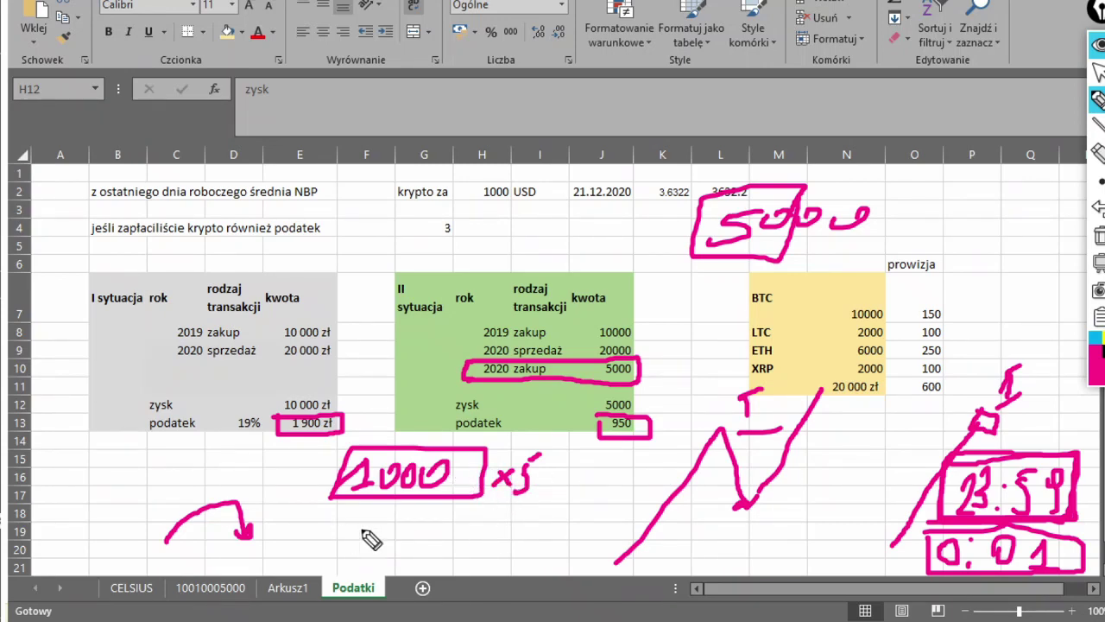
mouse_move(352, 525)
mouse_down()
mouse_move(366, 542)
mouse_move(354, 544)
mouse_move(434, 534)
mouse_move(458, 545)
mouse_move(446, 533)
mouse_up()
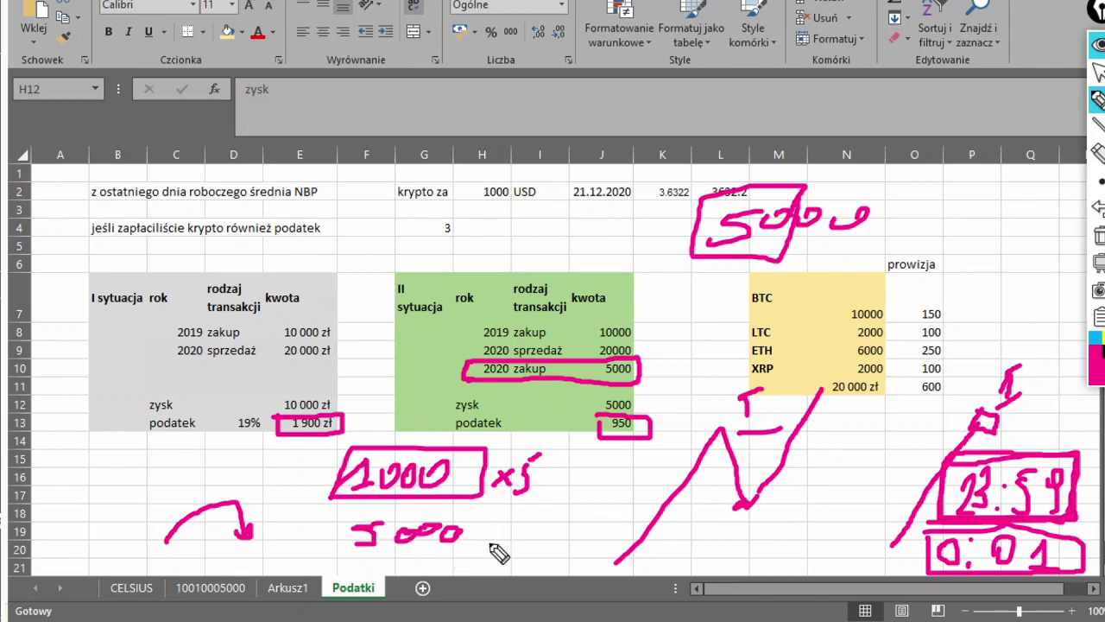
mouse_move(519, 522)
mouse_down()
mouse_move(516, 537)
mouse_move(566, 530)
mouse_move(515, 524)
mouse_up()
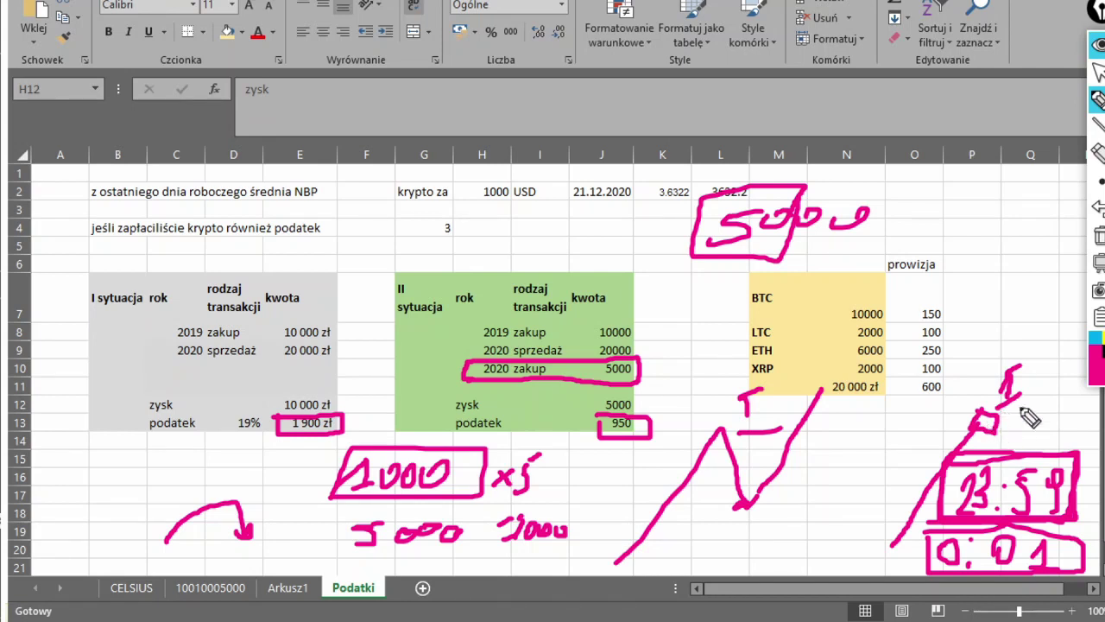
Clear all annotations, underline the II sytuacja 2020 sprzedaż row and draw a horizontal arrow below the I sytuacja table
click(1099, 240)
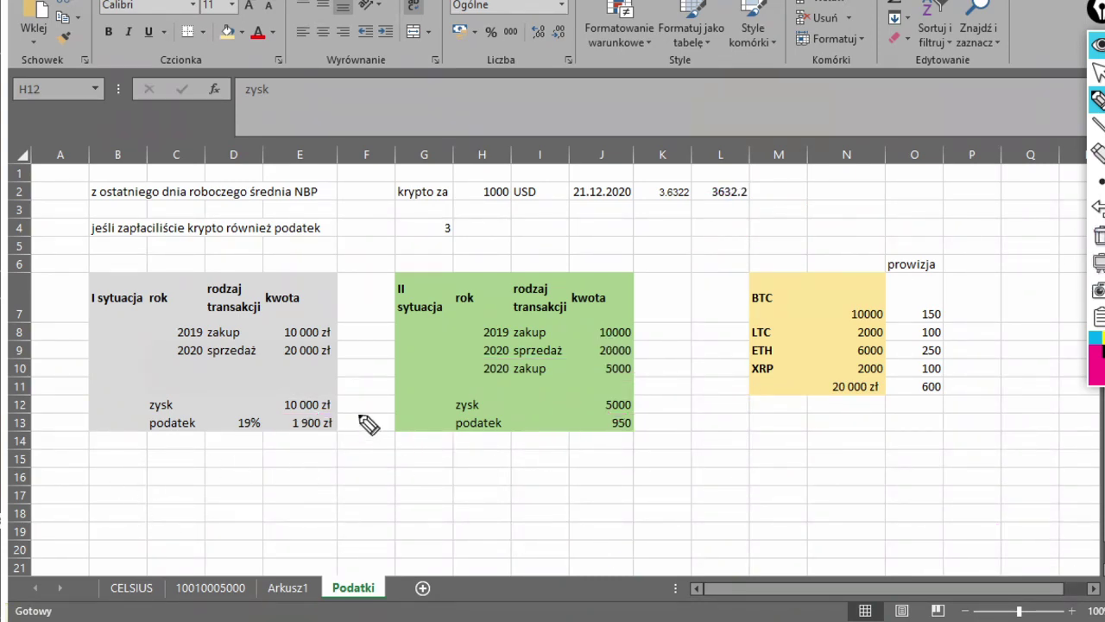
drag(439, 361, 652, 350)
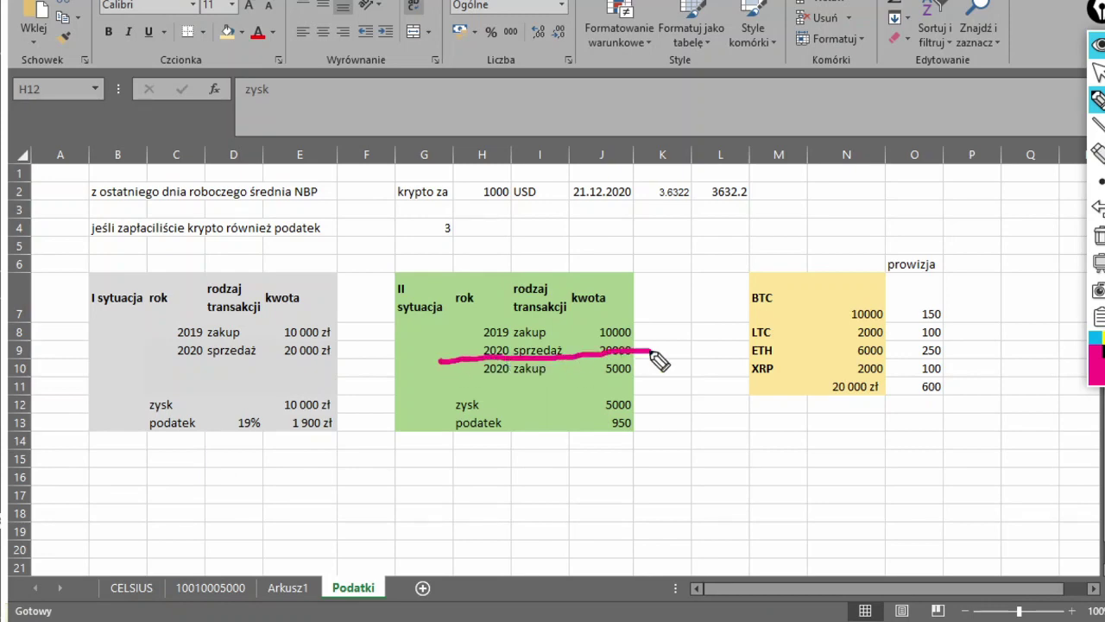
mouse_move(101, 477)
mouse_down()
mouse_move(156, 476)
mouse_move(158, 490)
mouse_up()
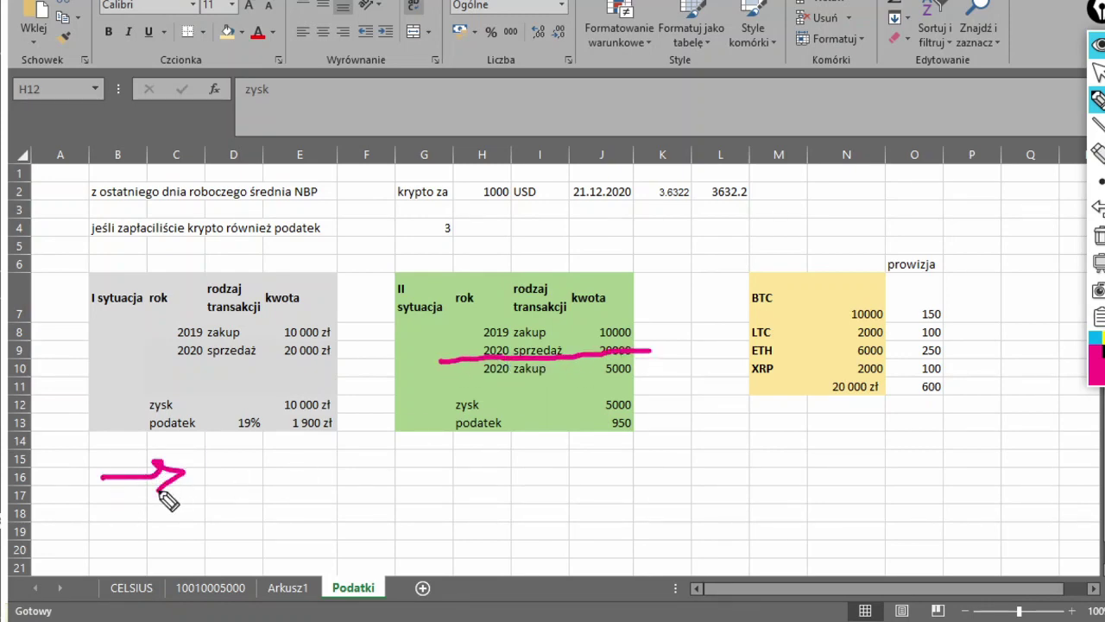
Handwrite DAI and two USD stablecoin names in a column beside the arrow, and close them with a bracket and arrow
mouse_move(229, 463)
mouse_down()
mouse_move(316, 458)
mouse_move(365, 489)
mouse_up()
mouse_move(239, 513)
mouse_down()
mouse_move(364, 516)
mouse_move(413, 490)
mouse_move(245, 559)
mouse_move(388, 559)
mouse_up()
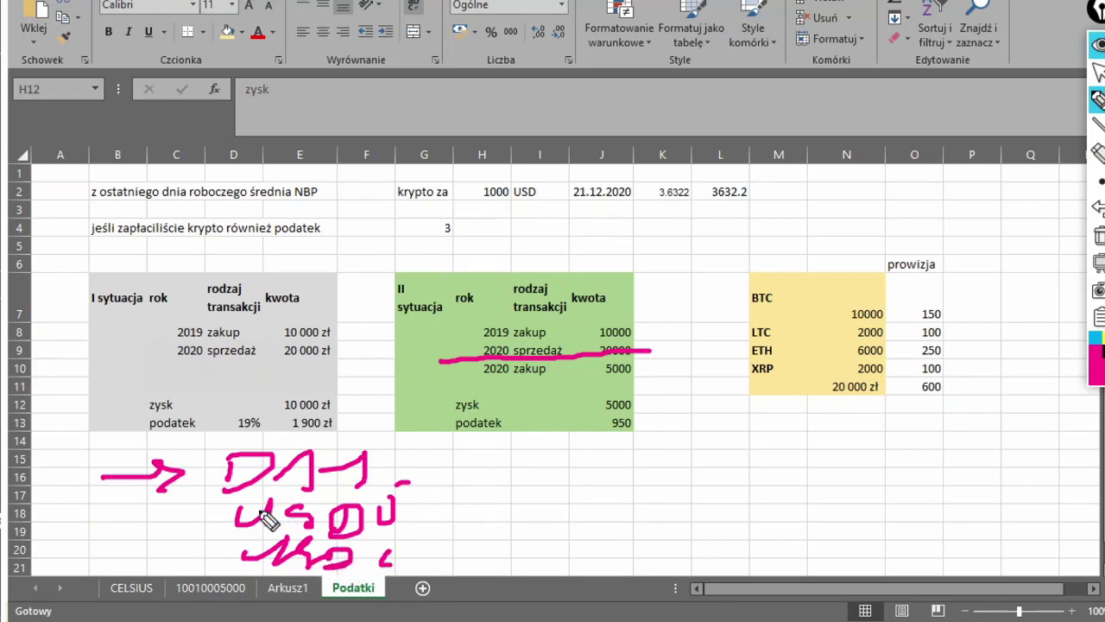
drag(410, 485, 407, 568)
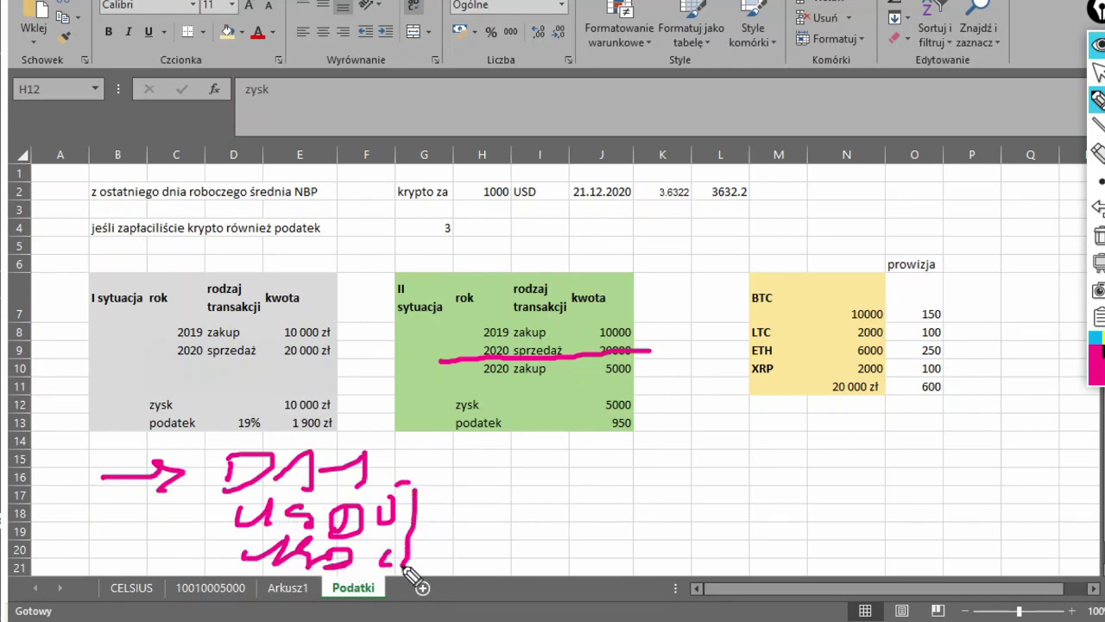
drag(413, 521, 457, 520)
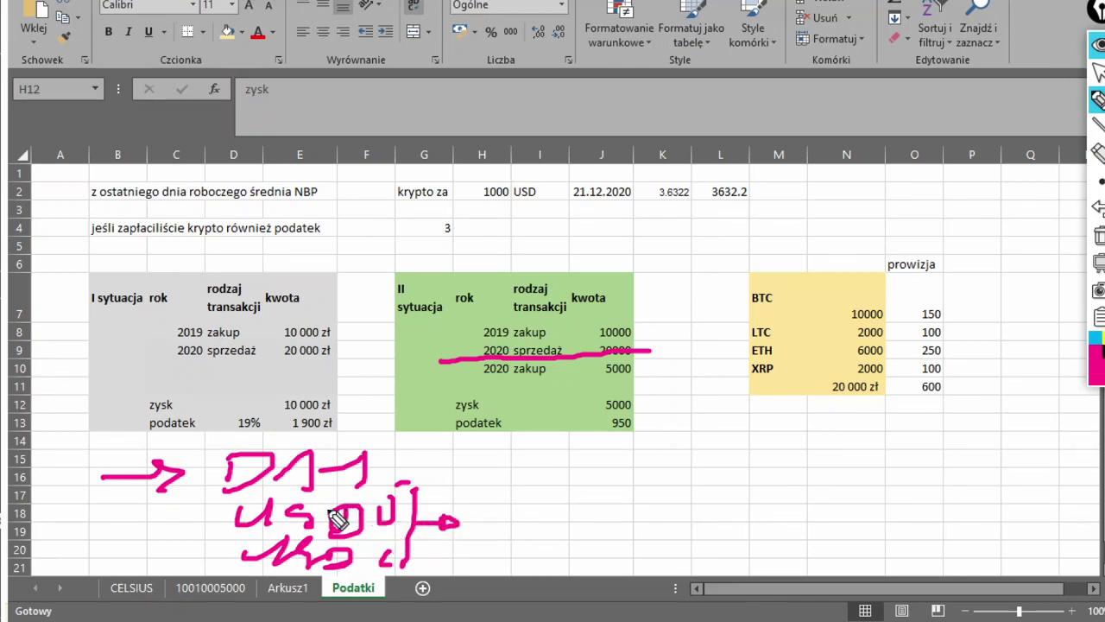
Handwrite 0% and the ratio 1:1 after the arrow from the stablecoin list
mouse_move(485, 494)
mouse_down()
mouse_move(492, 511)
mouse_move(510, 493)
mouse_move(530, 506)
mouse_move(524, 513)
mouse_up()
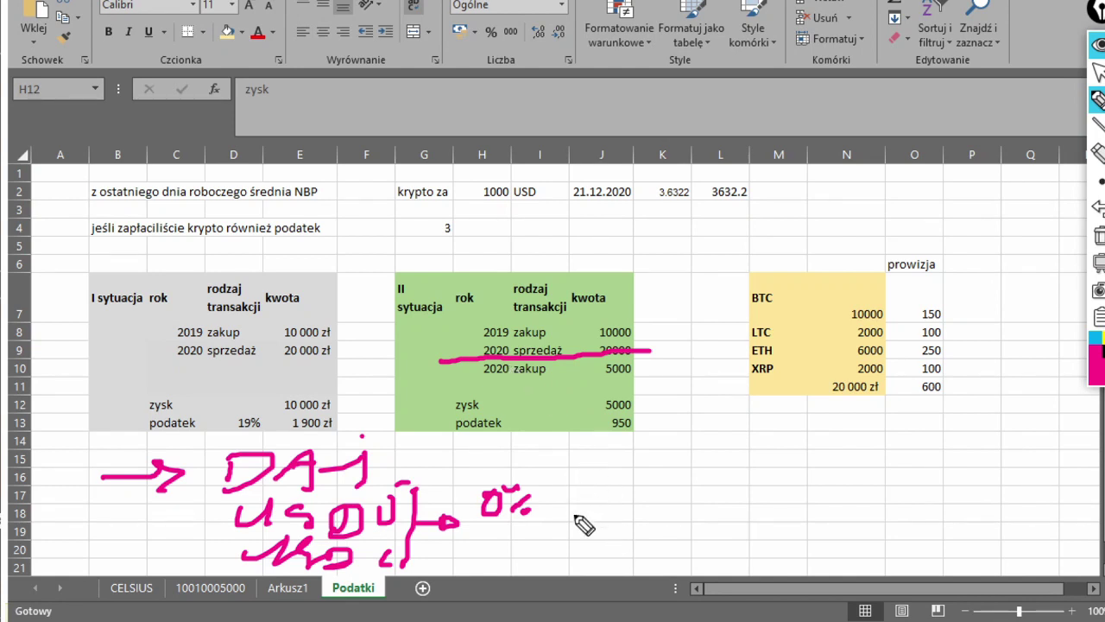
mouse_move(583, 510)
mouse_down()
mouse_move(596, 518)
mouse_move(660, 490)
mouse_move(650, 523)
mouse_move(667, 525)
mouse_up()
click(621, 498)
click(624, 516)
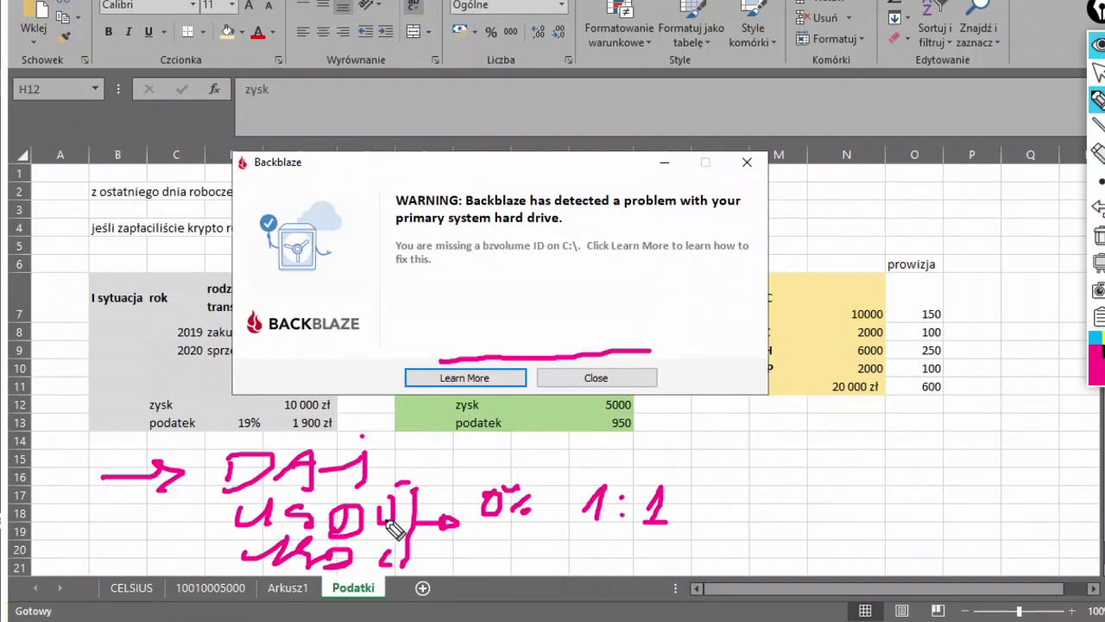
Hide the annotations, close the Backblaze warning and show the annotations again
click(1097, 44)
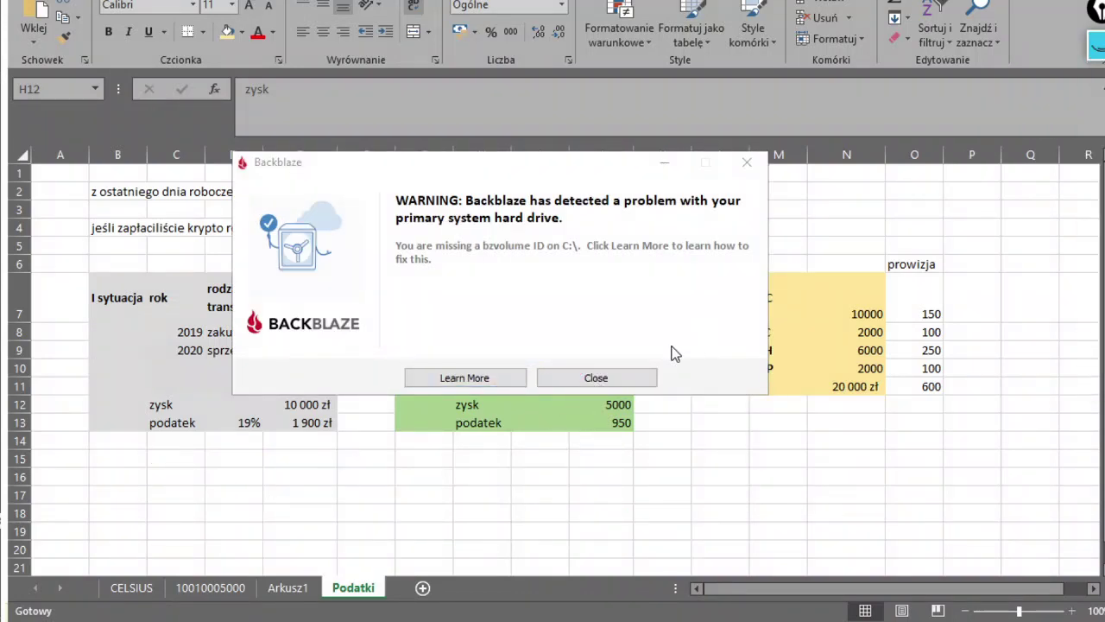
click(609, 381)
click(1096, 47)
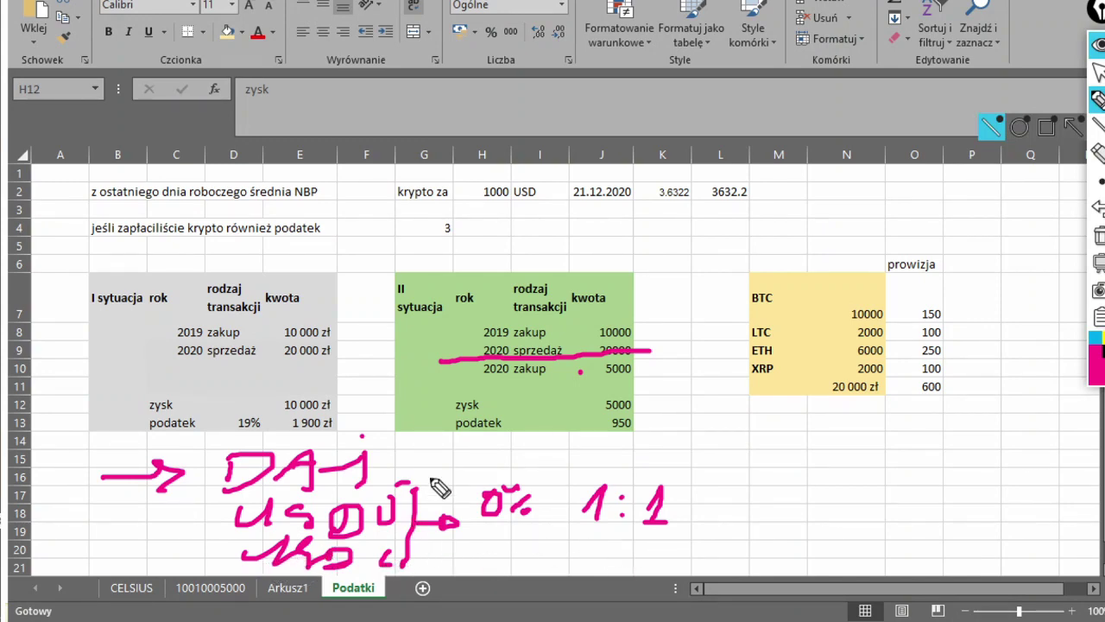
Box the bracket beside the stablecoin names, draw a vertical divider after 1:1 and outline the II sytuacja 2020 zakup row
mouse_move(413, 453)
mouse_down()
mouse_move(412, 563)
mouse_move(438, 471)
mouse_move(415, 456)
mouse_up()
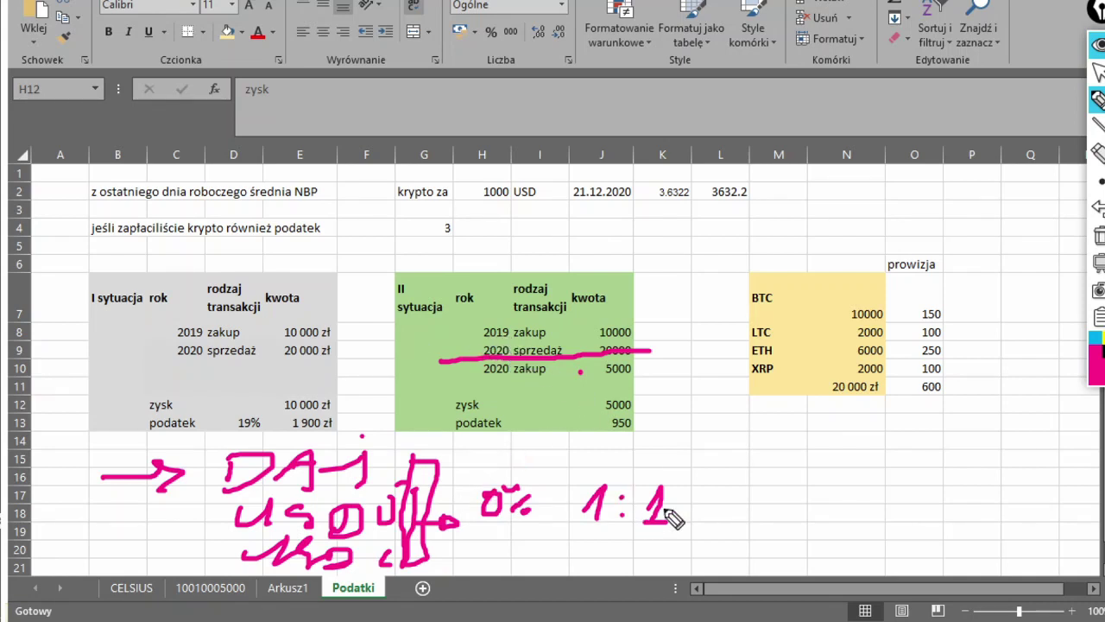
drag(691, 433, 695, 574)
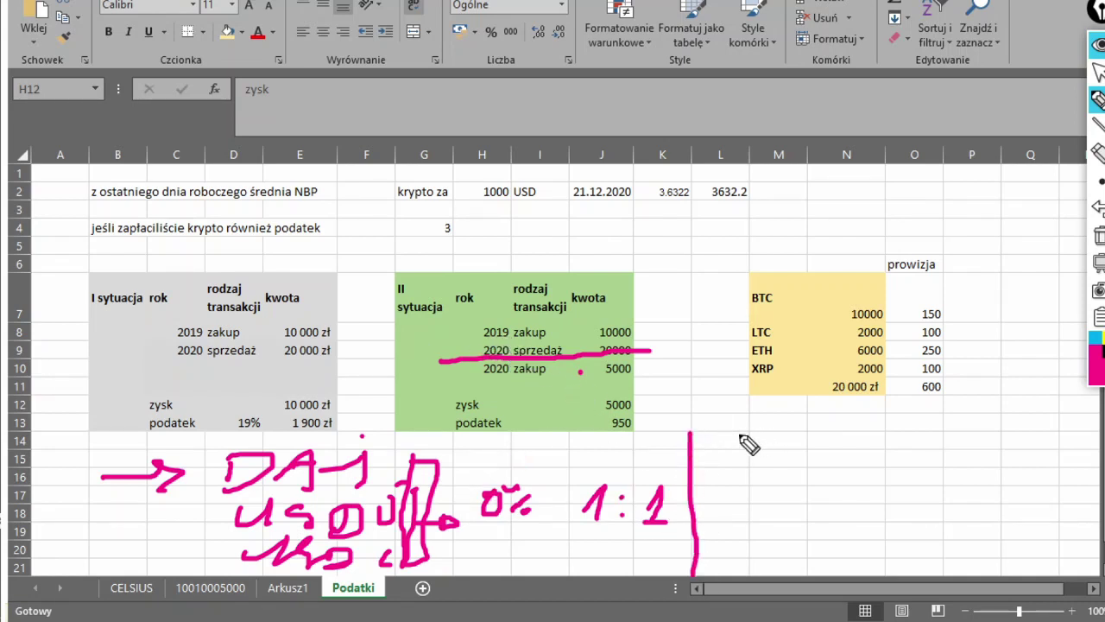
mouse_move(457, 382)
mouse_down()
mouse_move(648, 387)
mouse_move(647, 363)
mouse_up()
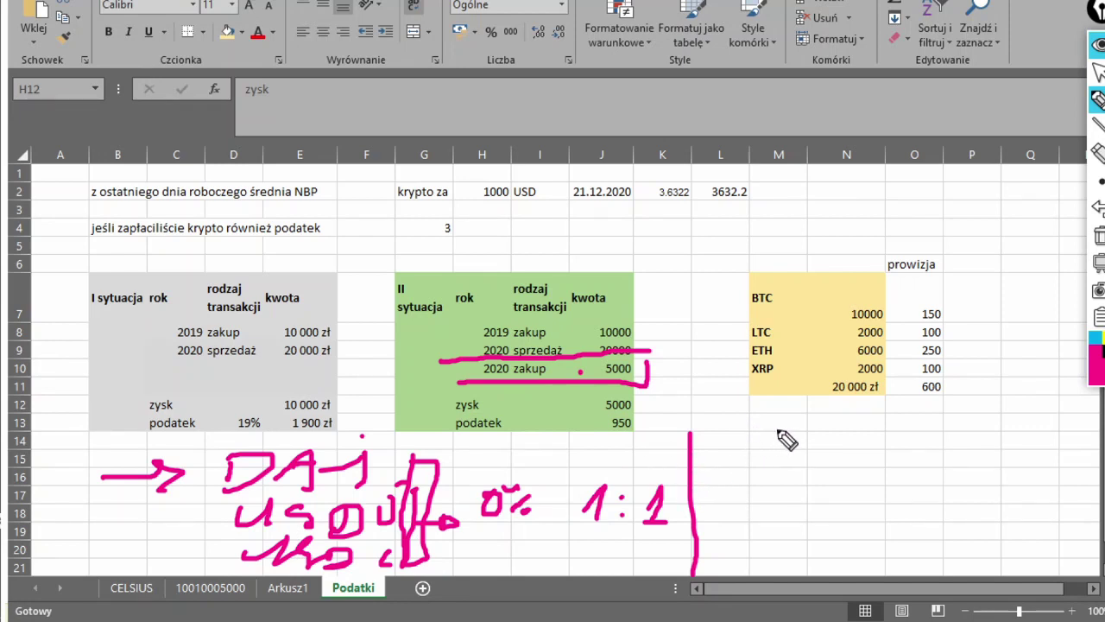
Draw two downward arrows with 6% and a range up to 12% handwritten beside them, and box the II sytuacja podatek amount
mouse_move(778, 430)
mouse_down()
mouse_move(733, 552)
mouse_move(735, 515)
mouse_move(758, 531)
mouse_up()
drag(842, 457, 820, 558)
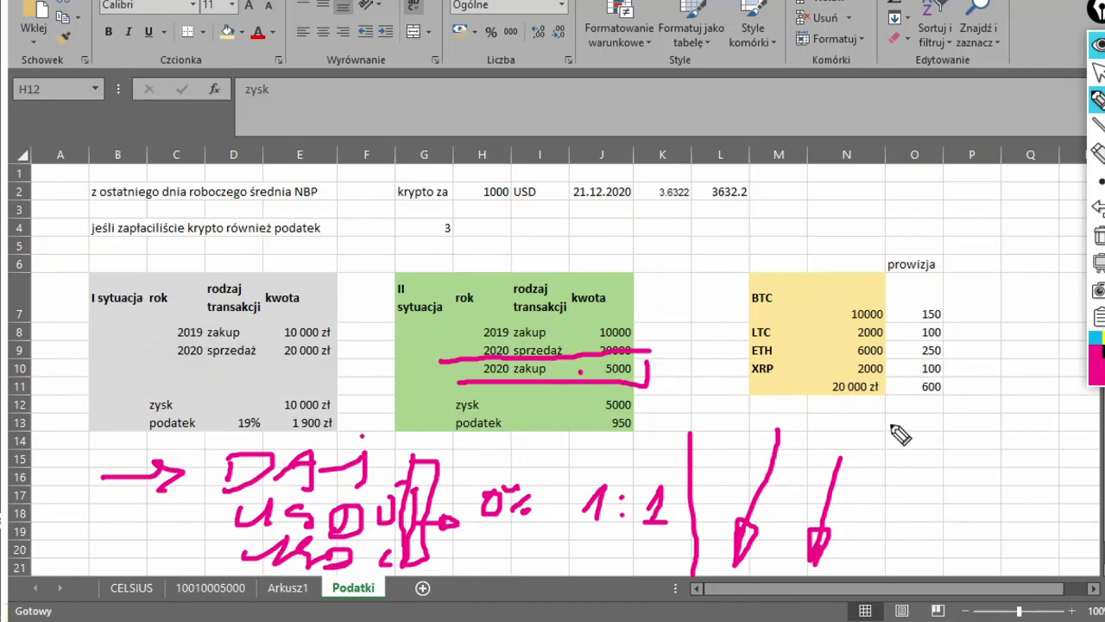
mouse_move(896, 420)
mouse_down()
mouse_move(891, 451)
mouse_move(889, 439)
mouse_move(912, 444)
mouse_up()
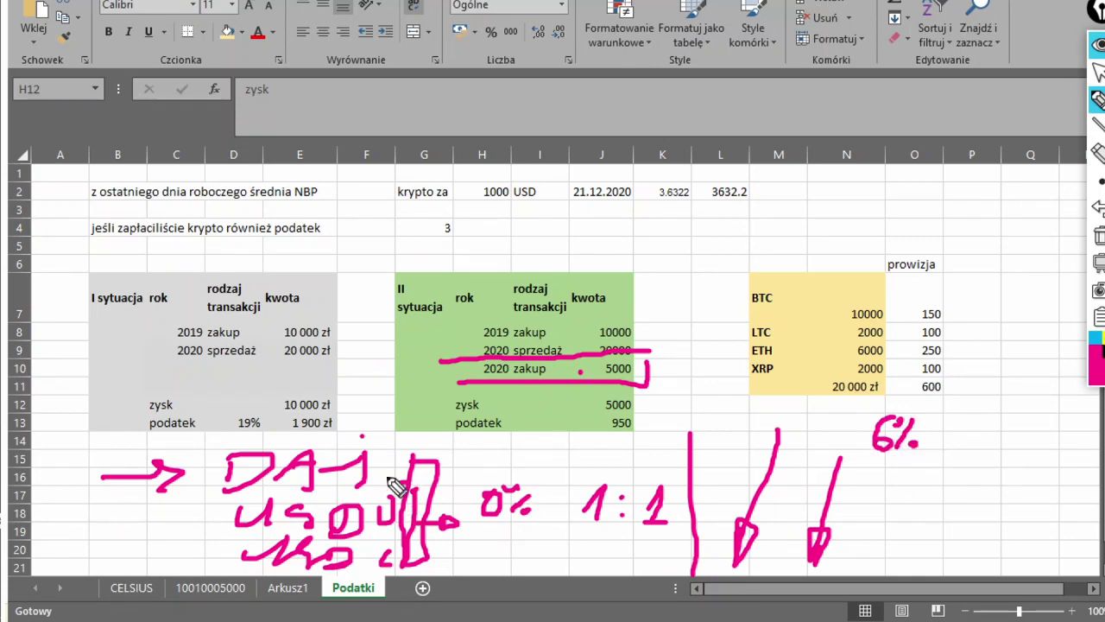
mouse_move(861, 474)
mouse_down()
mouse_move(917, 491)
mouse_move(987, 480)
mouse_move(970, 496)
mouse_up()
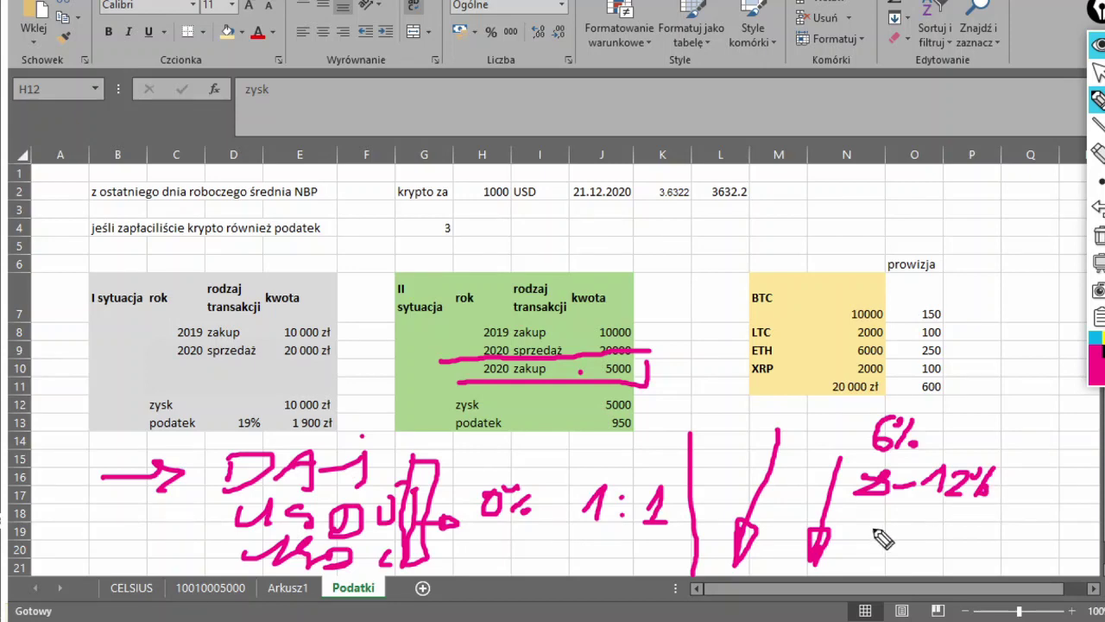
drag(887, 467, 863, 485)
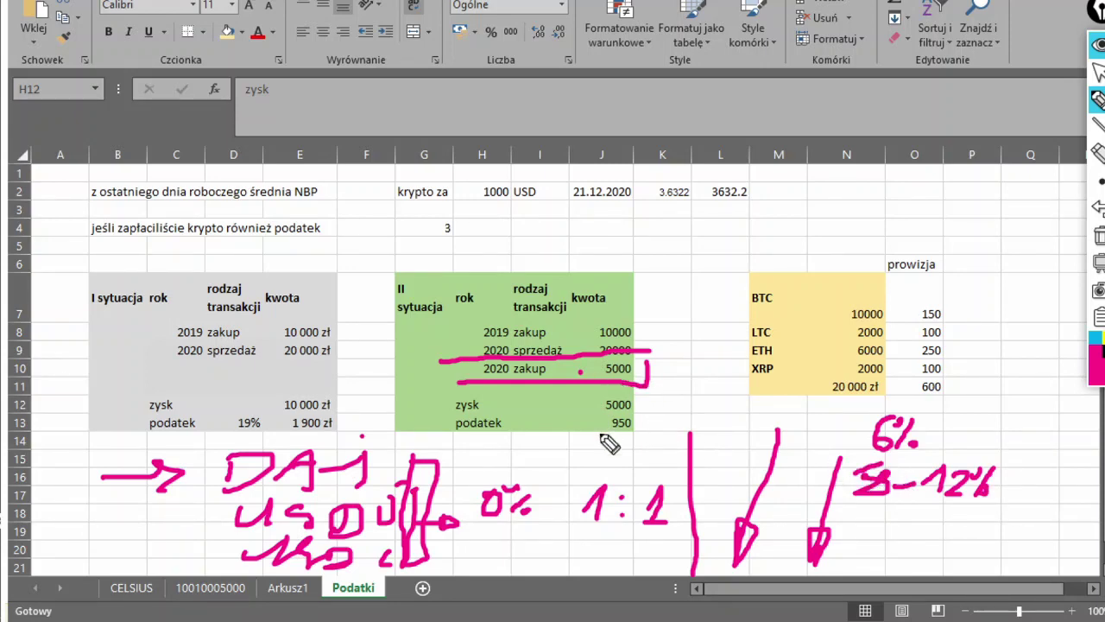
mouse_move(605, 429)
mouse_down()
mouse_move(649, 440)
mouse_move(651, 418)
mouse_move(604, 414)
mouse_move(595, 430)
mouse_up()
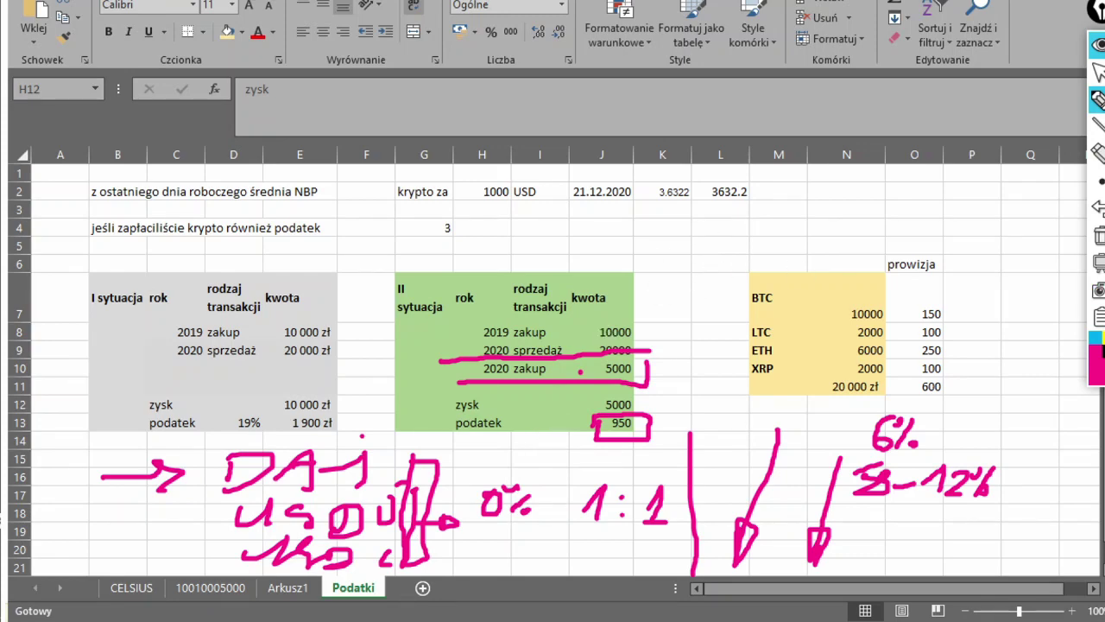
Draw a blue rising line above the cryptocurrency table and a steeper pink one from the same start, with a handwritten label at its end
click(1095, 338)
mouse_move(697, 268)
mouse_down()
mouse_move(928, 222)
mouse_move(986, 195)
mouse_up()
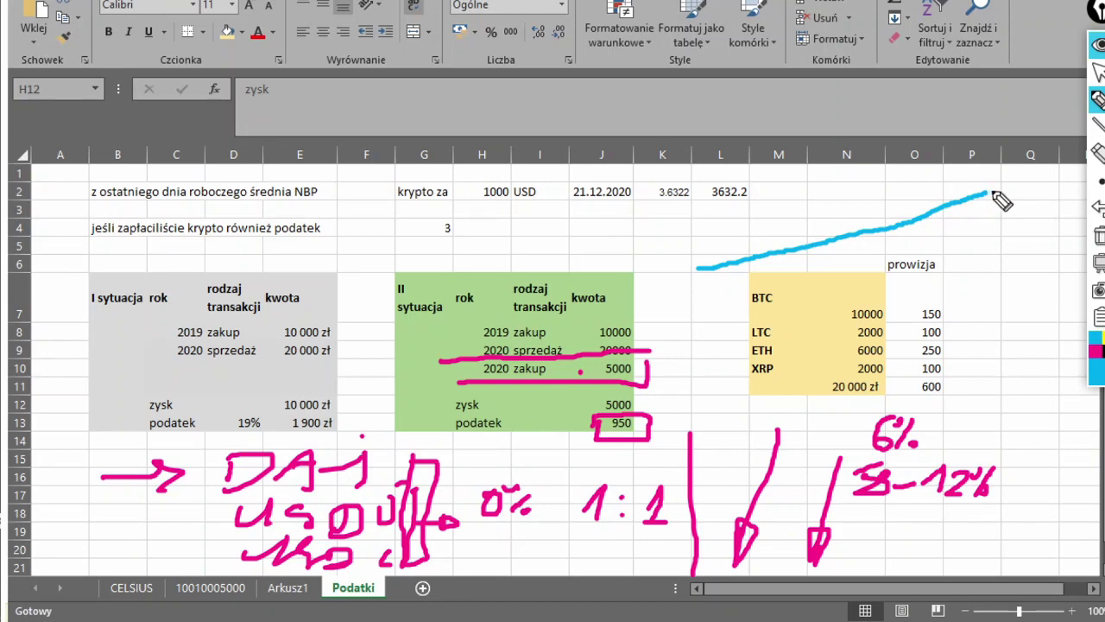
click(1098, 355)
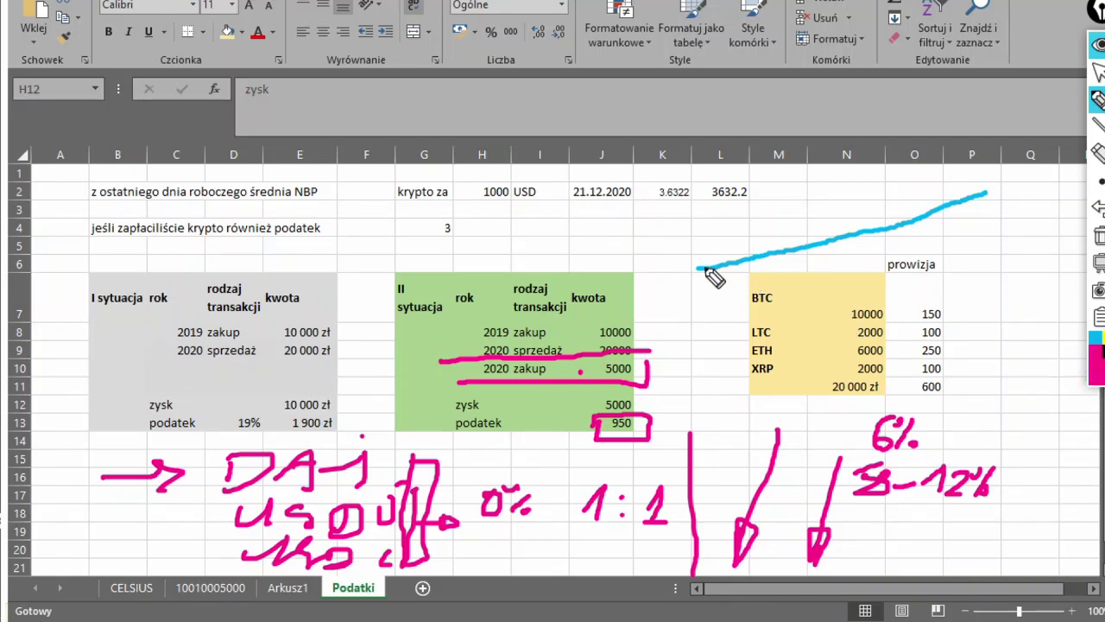
mouse_move(701, 268)
mouse_down()
mouse_move(875, 209)
mouse_move(991, 131)
mouse_up()
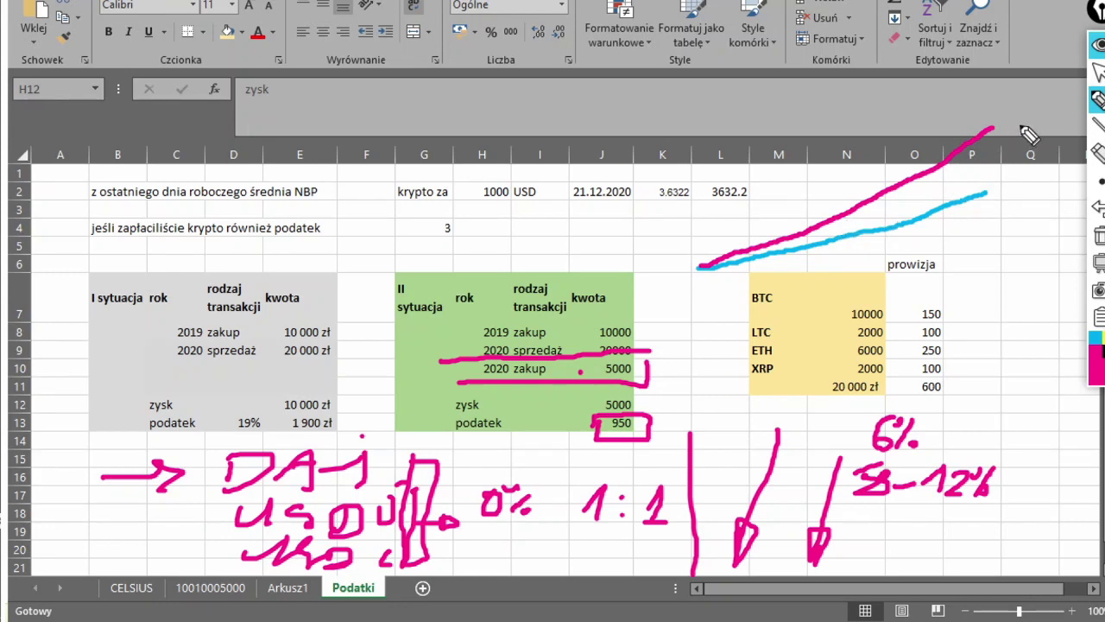
mouse_move(1021, 125)
mouse_down()
mouse_move(1022, 138)
mouse_move(1054, 127)
mouse_move(1022, 138)
mouse_up()
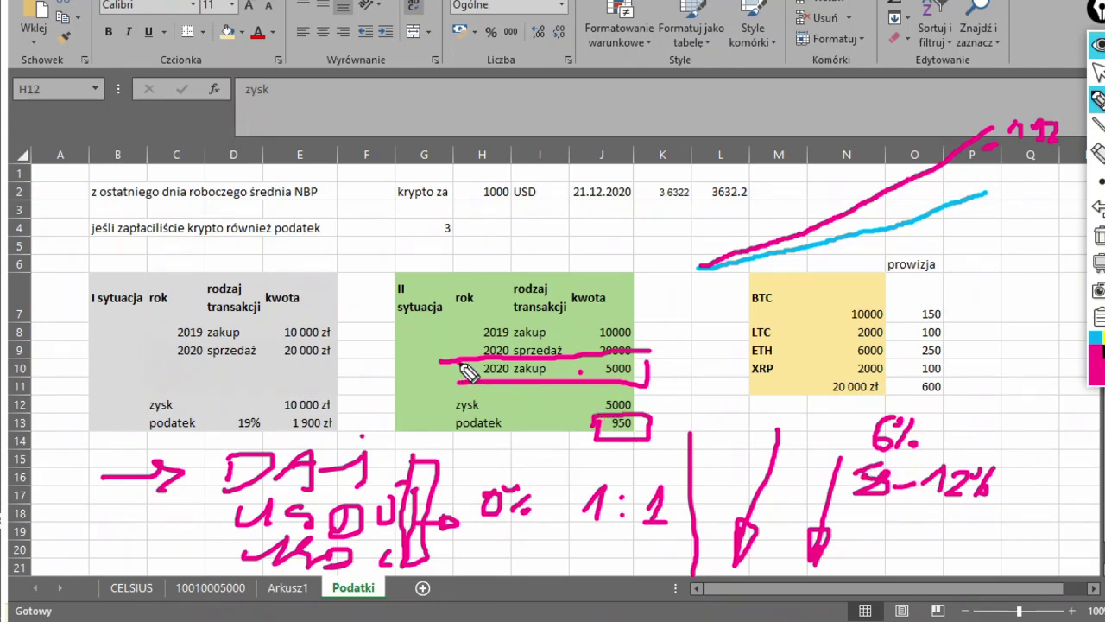
Box the II sytuacja 2020 zakup row with an arrow toward the percentages, and add a short pink and a blue arrow below the 12% range
mouse_move(466, 371)
mouse_down()
mouse_move(501, 389)
mouse_move(656, 385)
mouse_move(620, 366)
mouse_move(700, 376)
mouse_move(816, 422)
mouse_up()
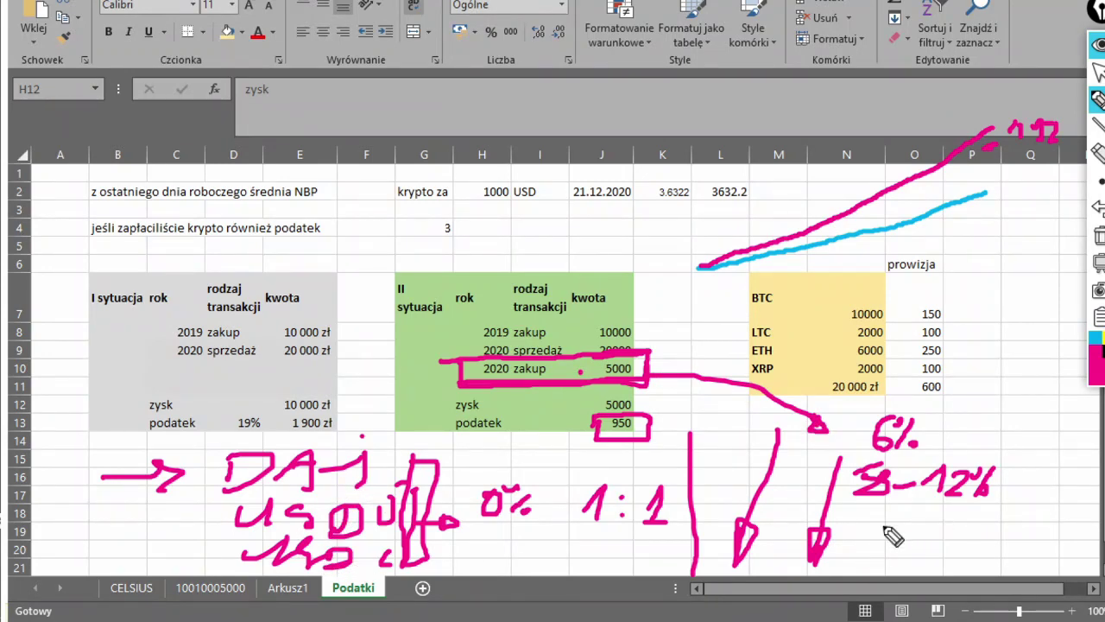
drag(848, 532, 889, 530)
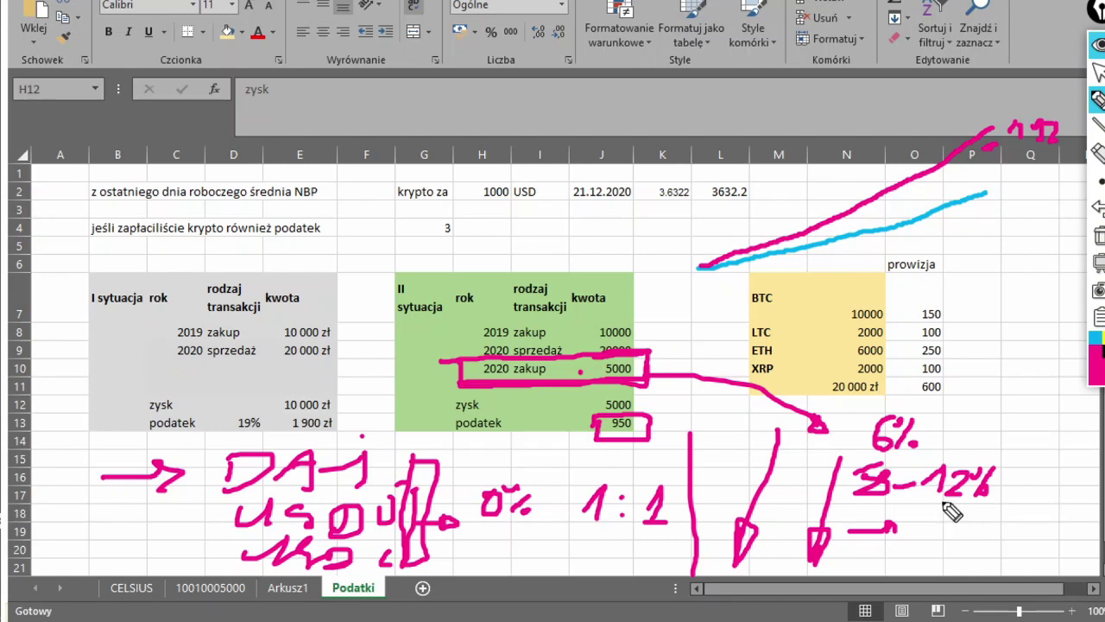
click(1094, 345)
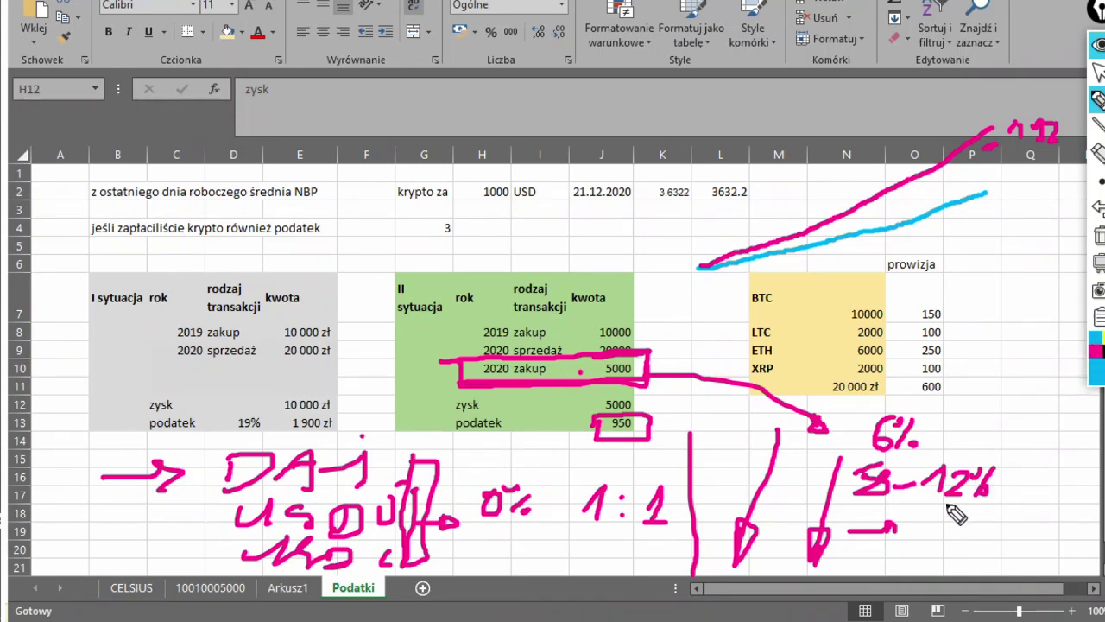
drag(947, 505, 924, 569)
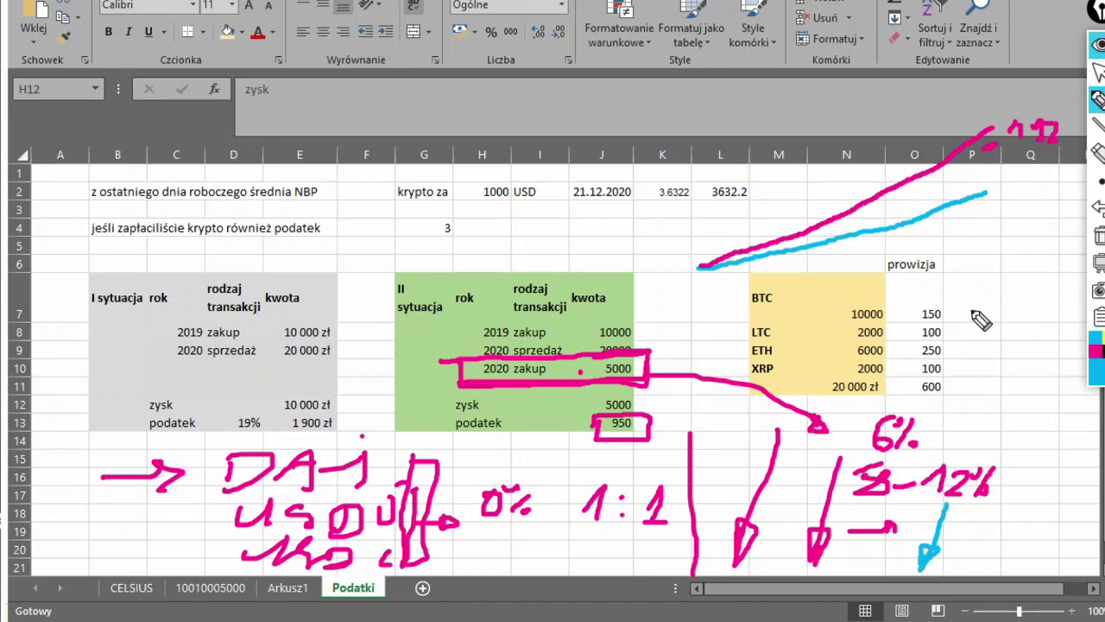
Handwrite a blue note with 6% beside the prowizja column, outline it and draw an arrow from it to a handwritten 10%
mouse_move(1003, 297)
mouse_down()
mouse_move(999, 317)
mouse_move(1047, 299)
mouse_up()
mouse_move(1042, 338)
mouse_down()
mouse_move(1033, 358)
mouse_move(1068, 364)
mouse_up()
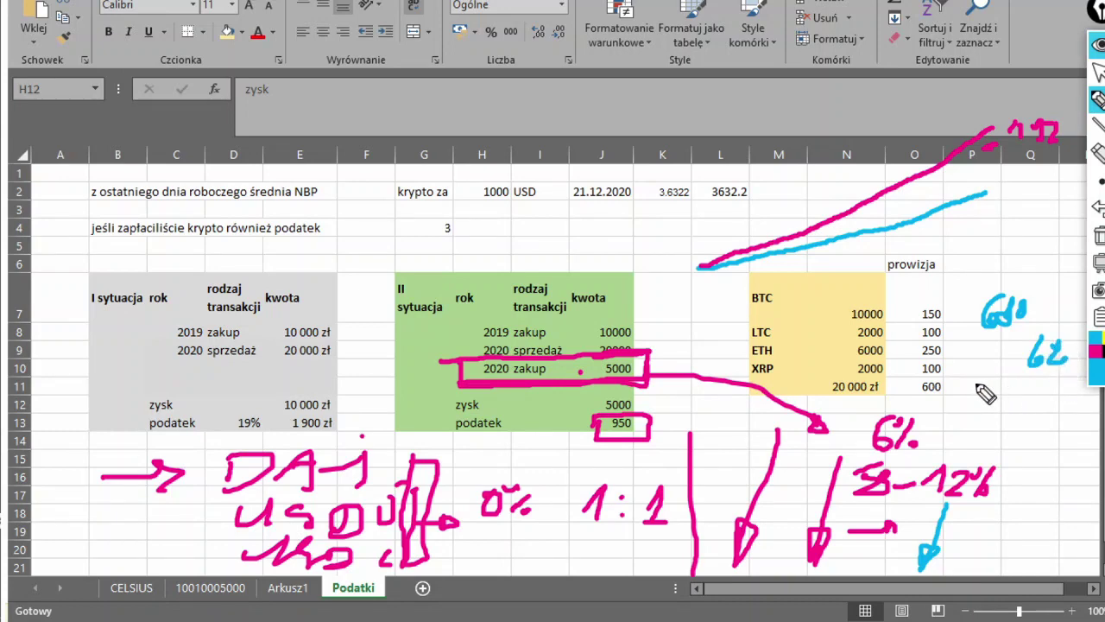
mouse_move(960, 375)
mouse_down()
mouse_move(1040, 377)
mouse_move(1070, 311)
mouse_move(958, 365)
mouse_move(981, 399)
mouse_up()
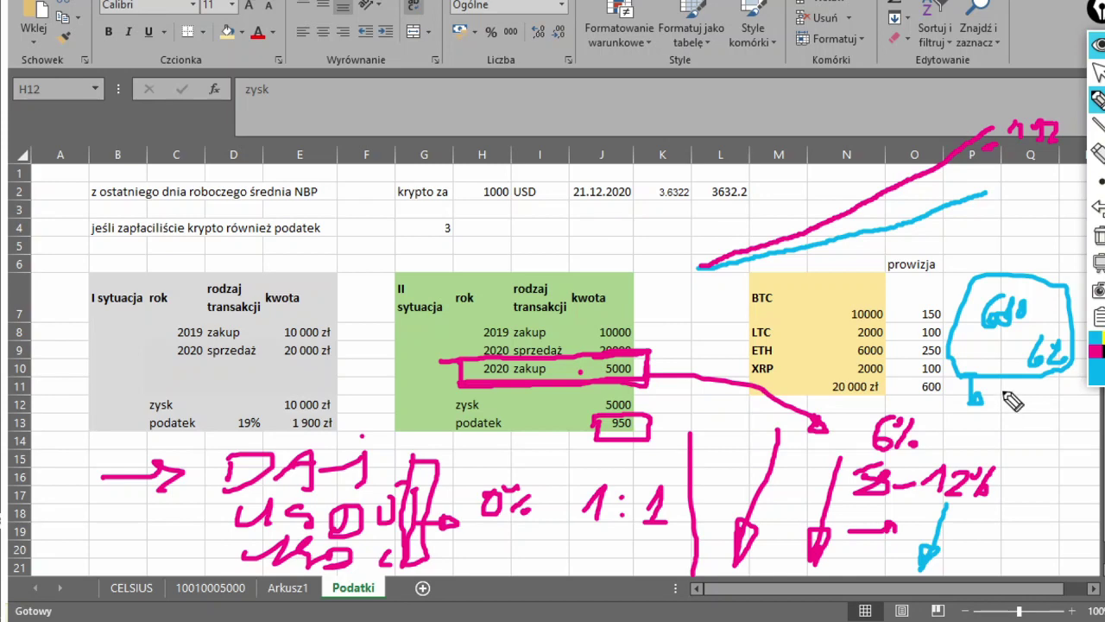
mouse_move(998, 398)
mouse_down()
mouse_move(1001, 414)
mouse_move(1034, 402)
mouse_move(1040, 414)
mouse_up()
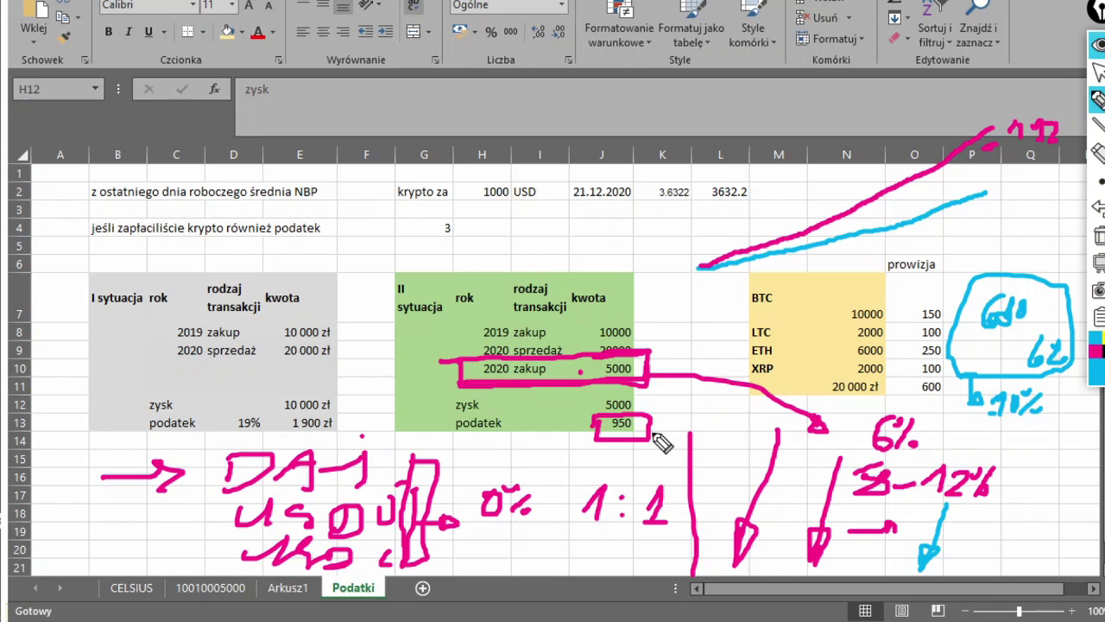
Clear all annotations, outline the II sytuacja 2020 zakup row with a small arrow below it, and handwrite 1000 beneath the table
click(1098, 236)
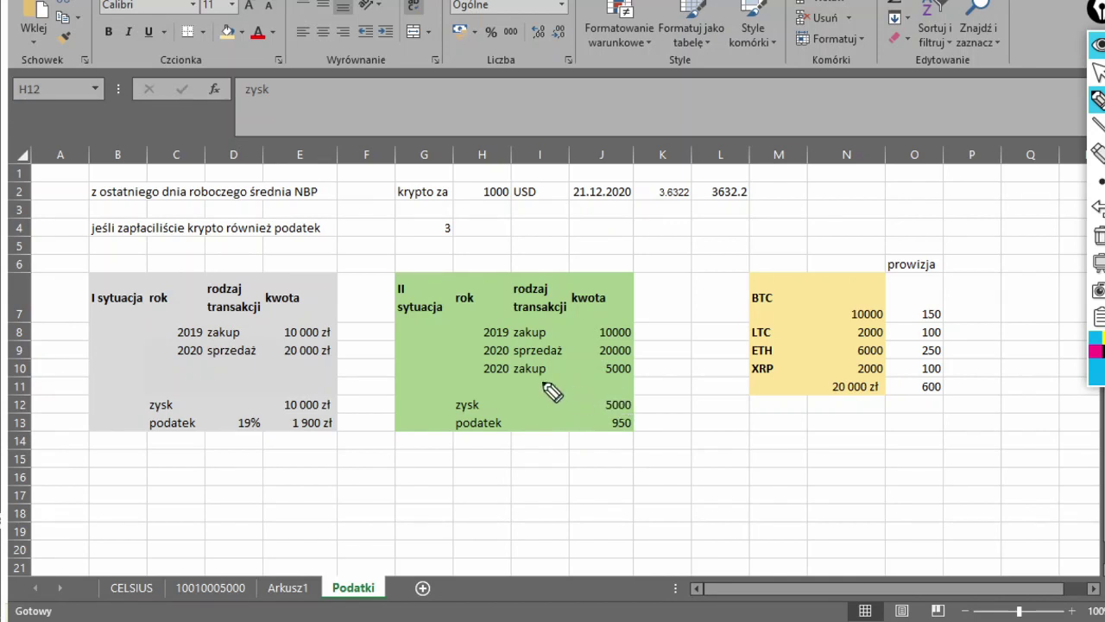
mouse_move(471, 382)
mouse_down()
mouse_move(643, 381)
mouse_move(646, 365)
mouse_move(509, 363)
mouse_move(461, 382)
mouse_up()
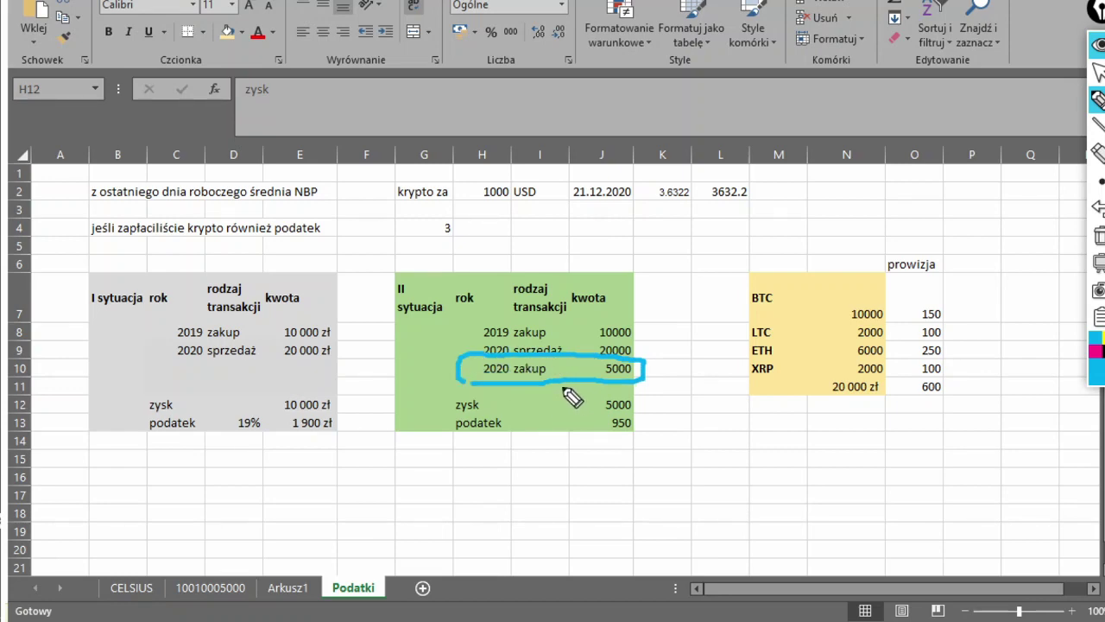
drag(562, 388, 577, 413)
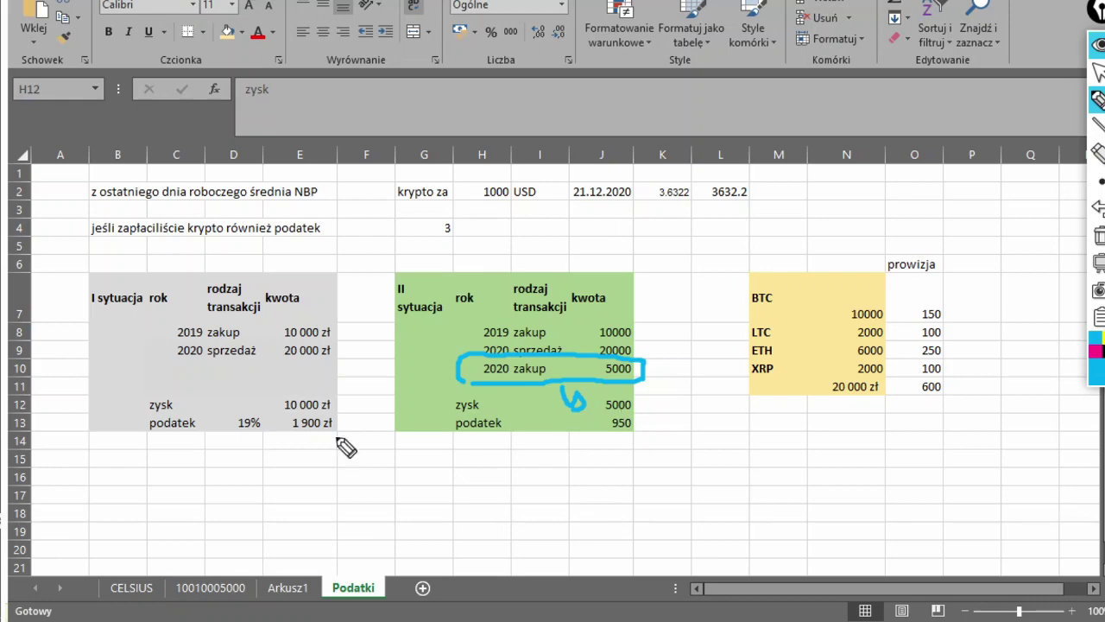
mouse_move(345, 449)
mouse_down()
mouse_move(383, 469)
mouse_move(503, 452)
mouse_move(470, 442)
mouse_up()
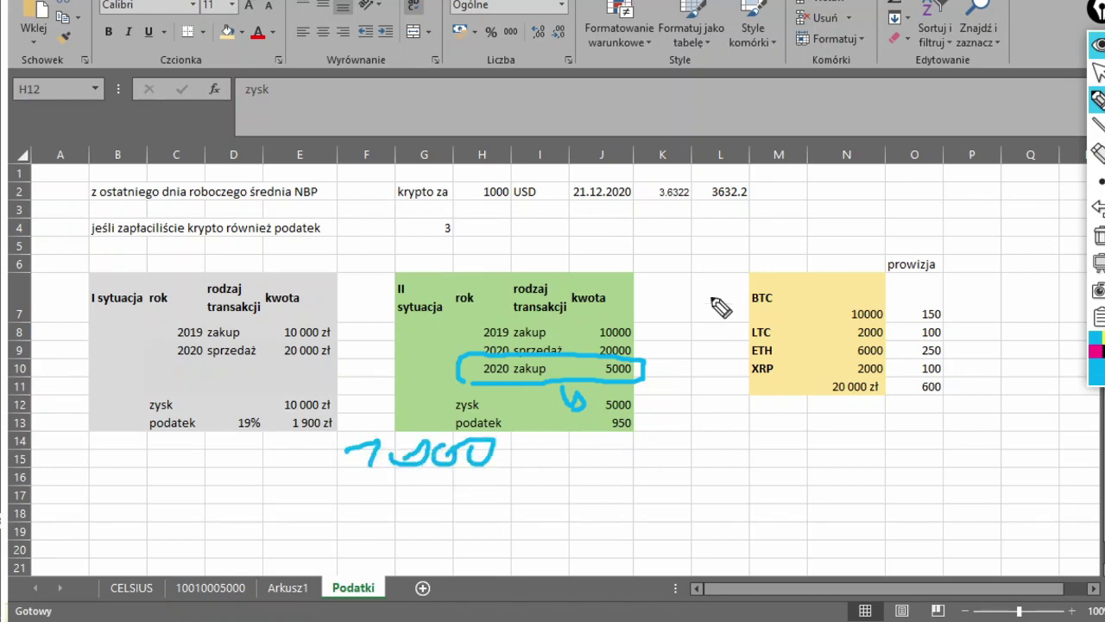
Handwrite "1 st." and 4000 in blue below the cryptocurrency table
mouse_move(708, 457)
mouse_down()
mouse_move(721, 508)
mouse_move(781, 485)
mouse_up()
drag(767, 485, 770, 504)
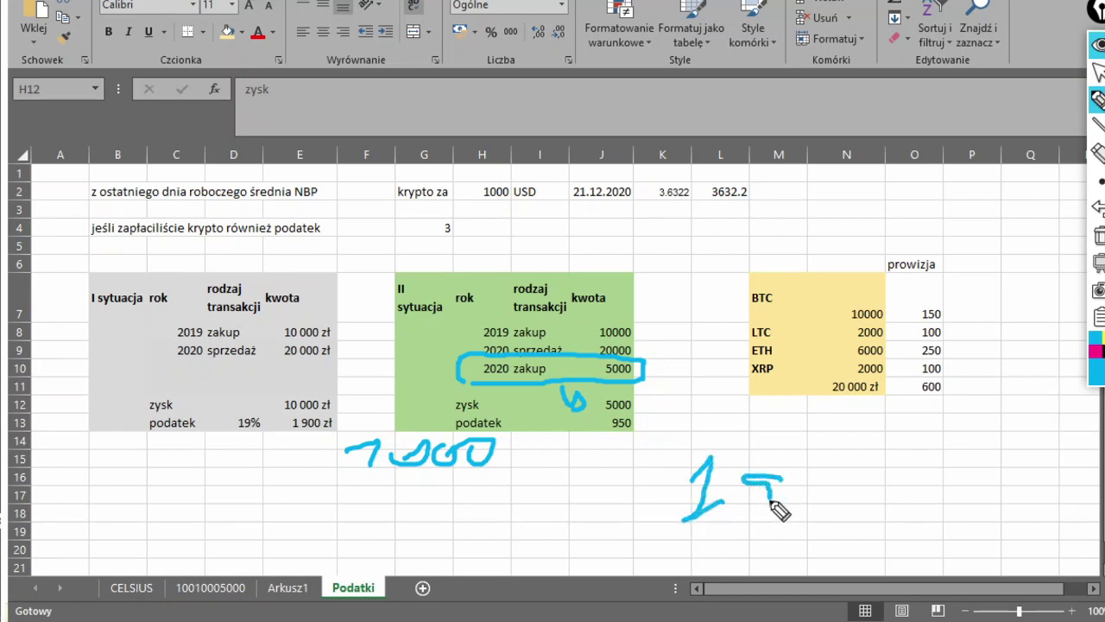
mouse_move(825, 453)
mouse_down()
mouse_move(803, 499)
mouse_move(819, 494)
mouse_up()
click(830, 500)
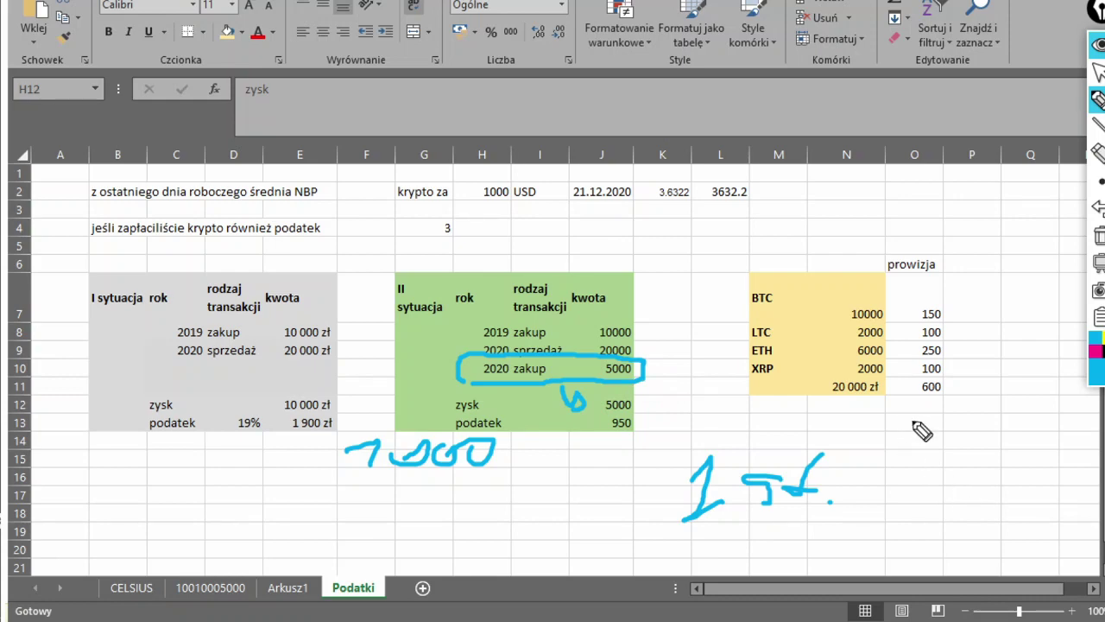
mouse_move(913, 422)
mouse_down()
mouse_move(918, 466)
mouse_move(961, 437)
mouse_move(979, 451)
mouse_move(1023, 444)
mouse_move(1014, 461)
mouse_up()
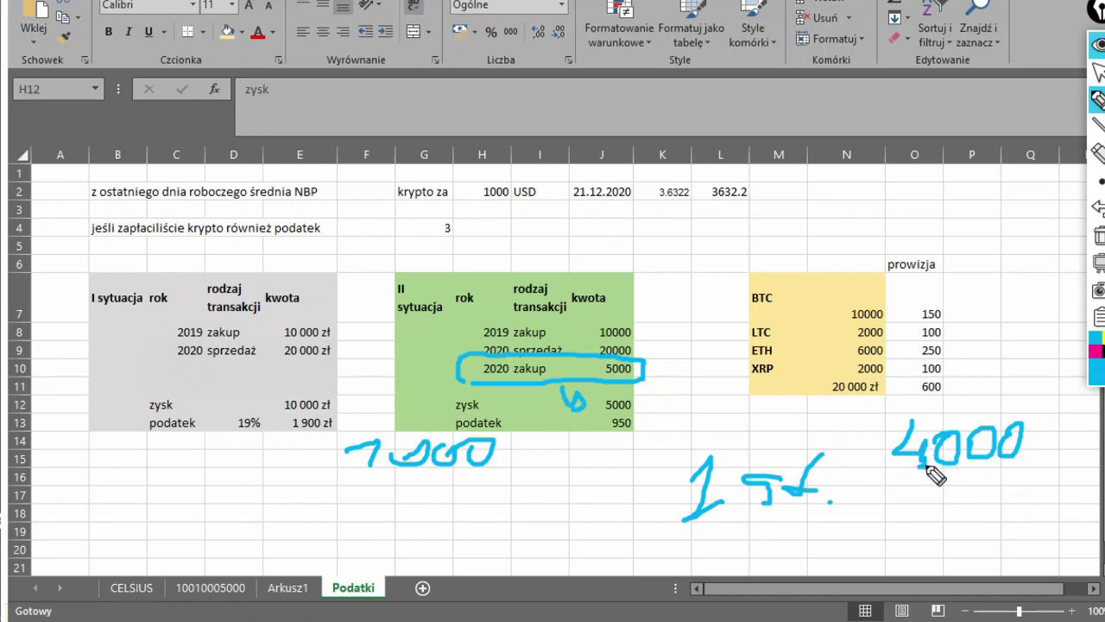
Handwrite 1000 and x5 below the 4000, and box the 1000 written under the II sytuacja table
mouse_move(894, 521)
mouse_down()
mouse_move(915, 494)
mouse_move(982, 493)
mouse_up()
click(942, 509)
mouse_move(523, 440)
mouse_down()
mouse_move(518, 489)
mouse_move(312, 473)
mouse_move(523, 442)
mouse_up()
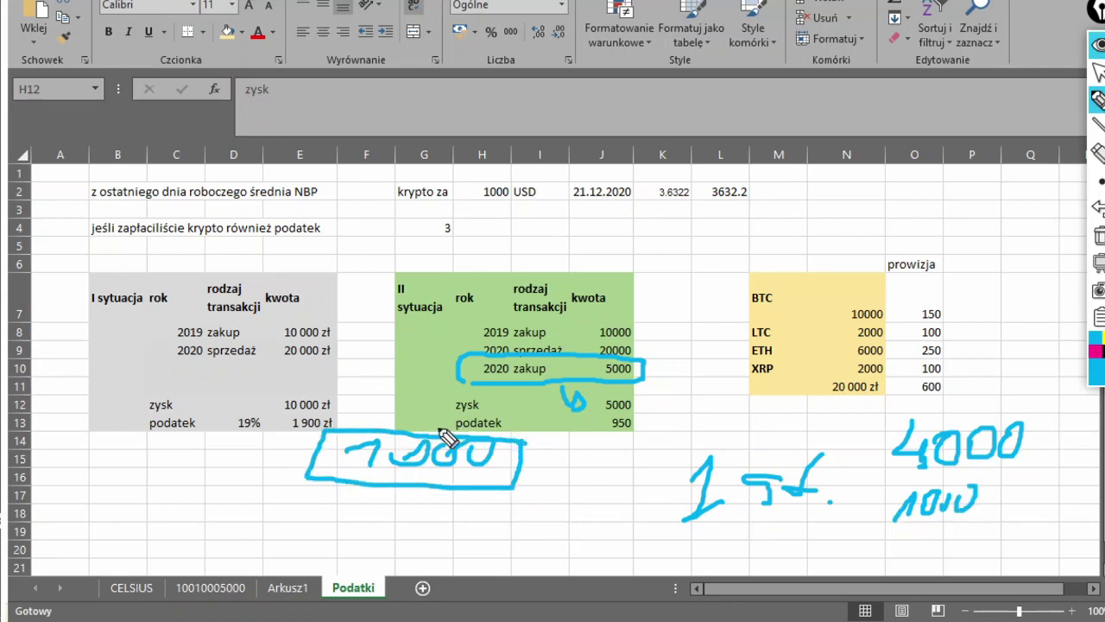
mouse_move(979, 510)
mouse_down()
mouse_move(975, 498)
mouse_move(955, 507)
mouse_up()
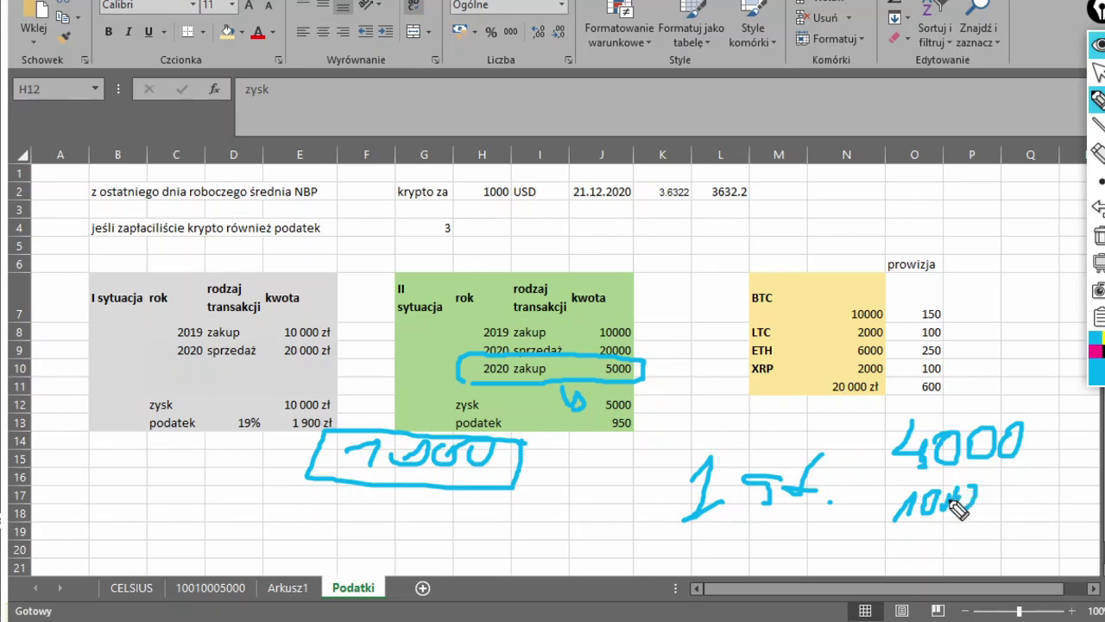
mouse_move(843, 537)
mouse_down()
mouse_move(855, 549)
mouse_move(836, 552)
mouse_move(911, 530)
mouse_up()
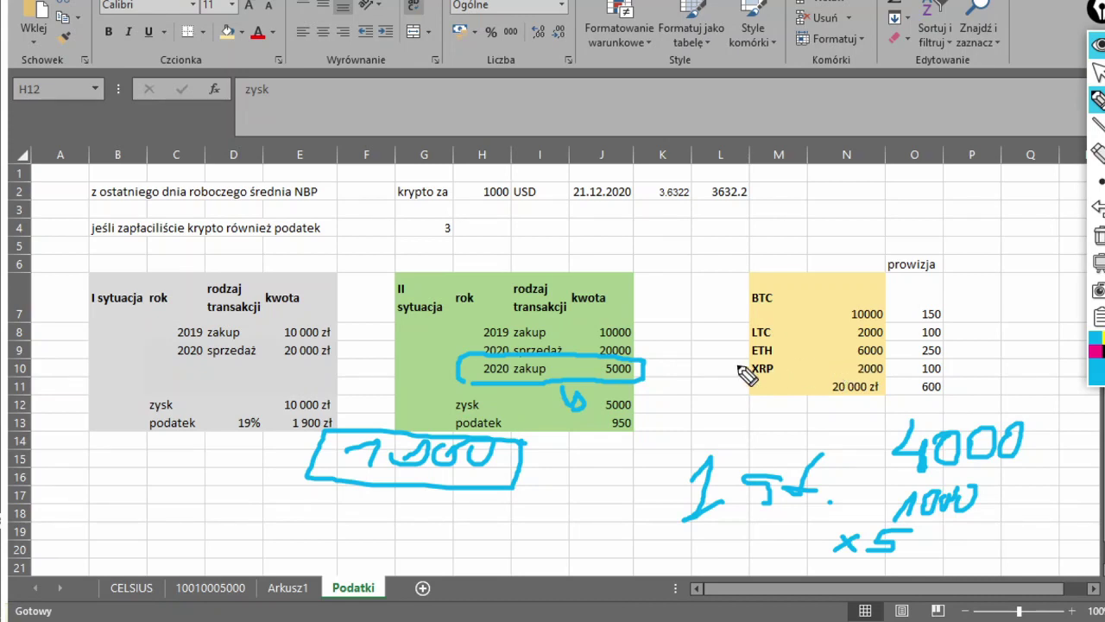
Clear the annotations, mark the NBP average rate note, box krypto za 1000 USD and underline the date 21.12.2020
click(1098, 234)
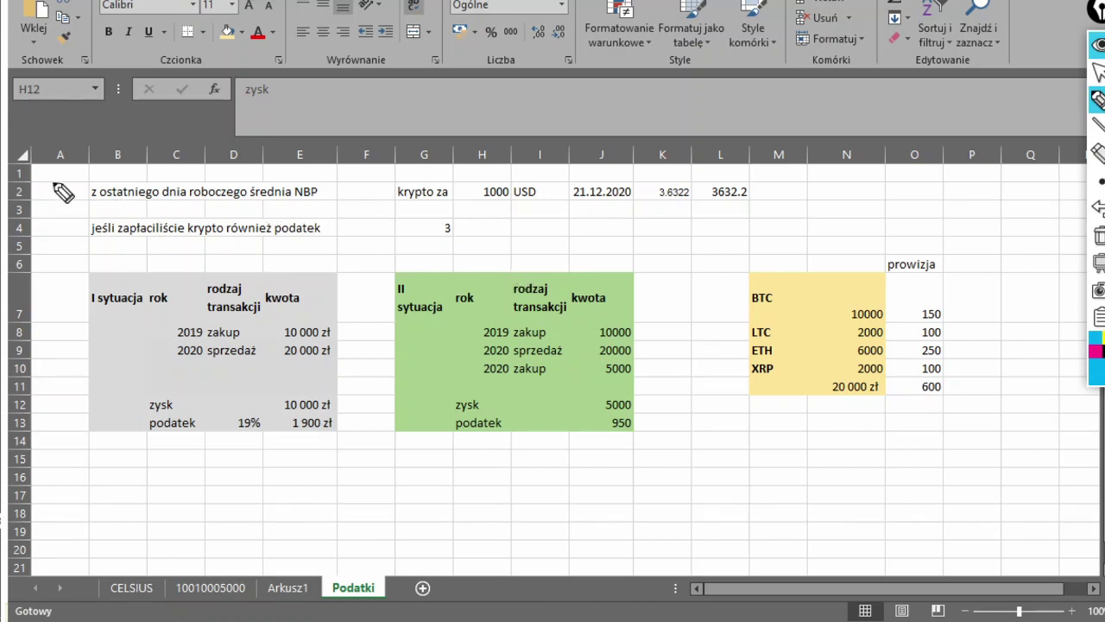
mouse_move(67, 178)
mouse_down()
mouse_move(58, 199)
mouse_move(73, 208)
mouse_up()
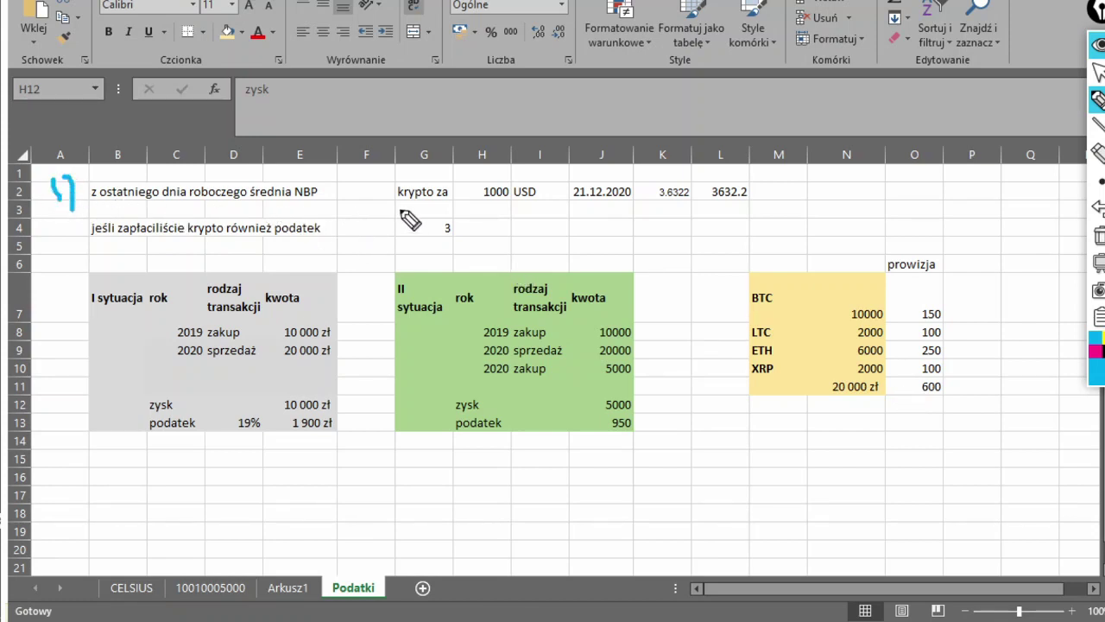
mouse_move(382, 208)
mouse_down()
mouse_move(563, 208)
mouse_move(565, 194)
mouse_move(423, 171)
mouse_move(376, 191)
mouse_move(421, 210)
mouse_up()
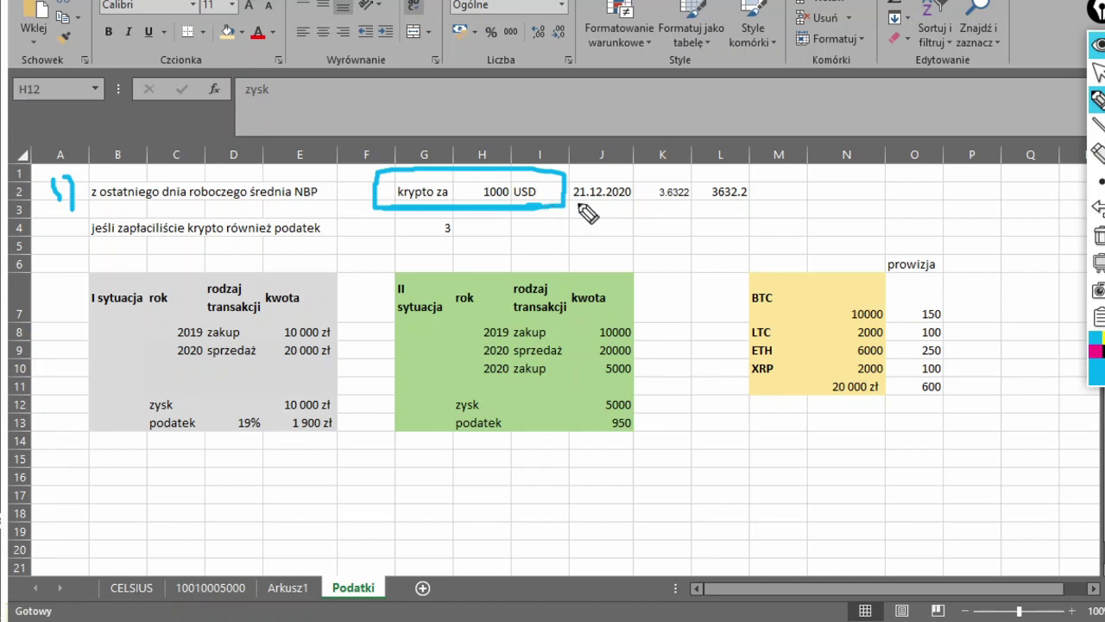
drag(568, 207, 632, 211)
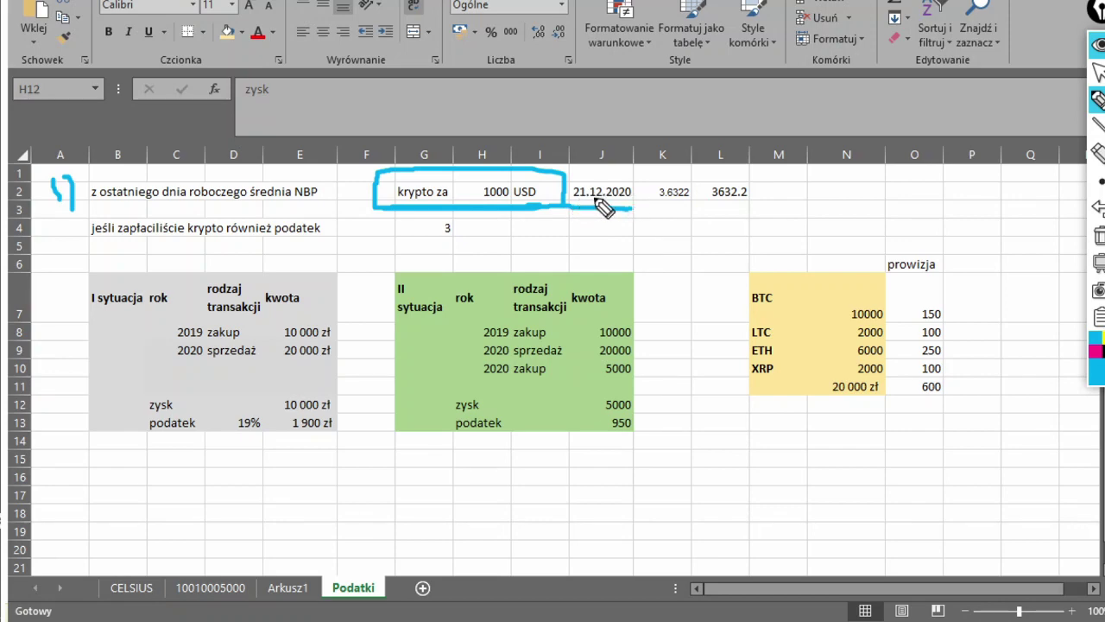
click(1096, 99)
Switch to the Narodowy Bank Polski website, show its home page and draw a blue arrow pointing to the Kursy średnie link row
key(alt+Tab)
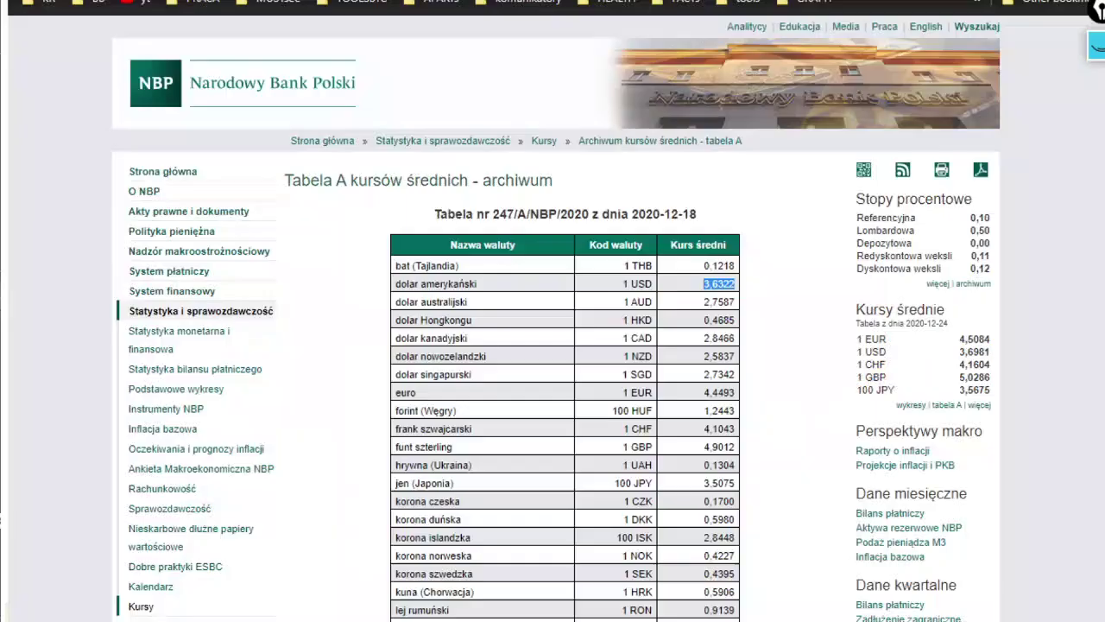
click(628, 232)
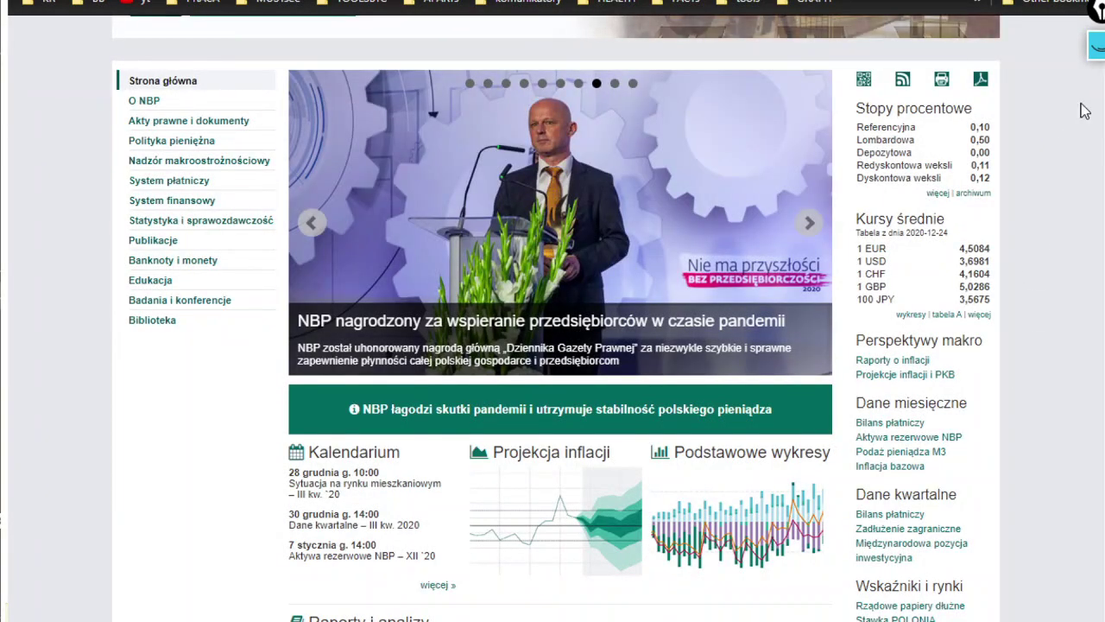
click(1097, 99)
click(1098, 235)
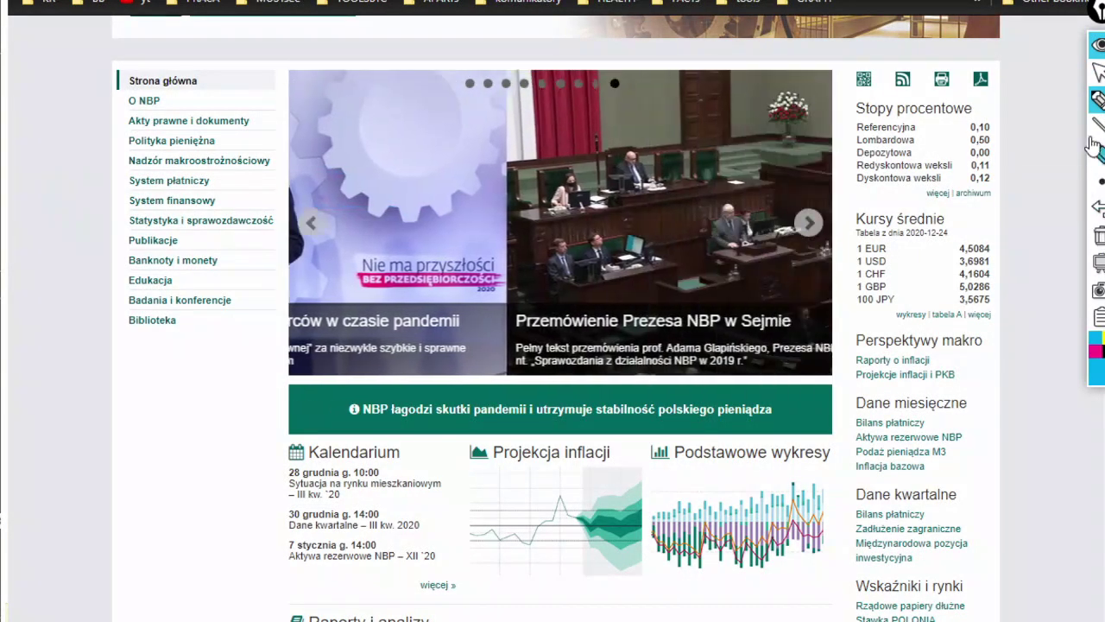
click(1098, 125)
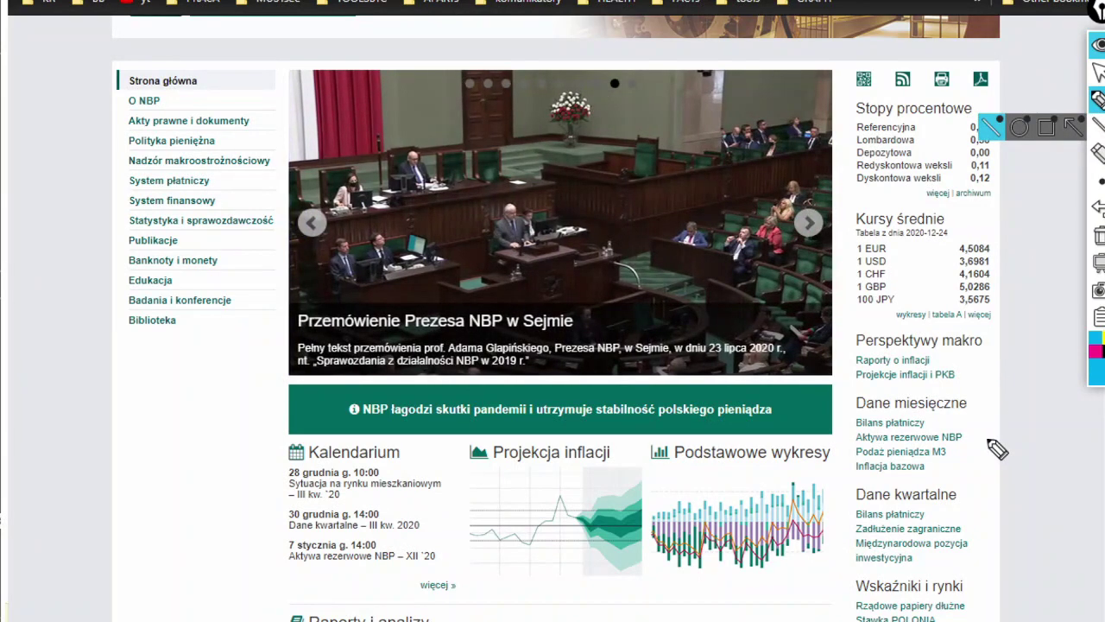
mouse_move(1020, 256)
mouse_down()
mouse_move(1019, 311)
mouse_move(986, 317)
mouse_up()
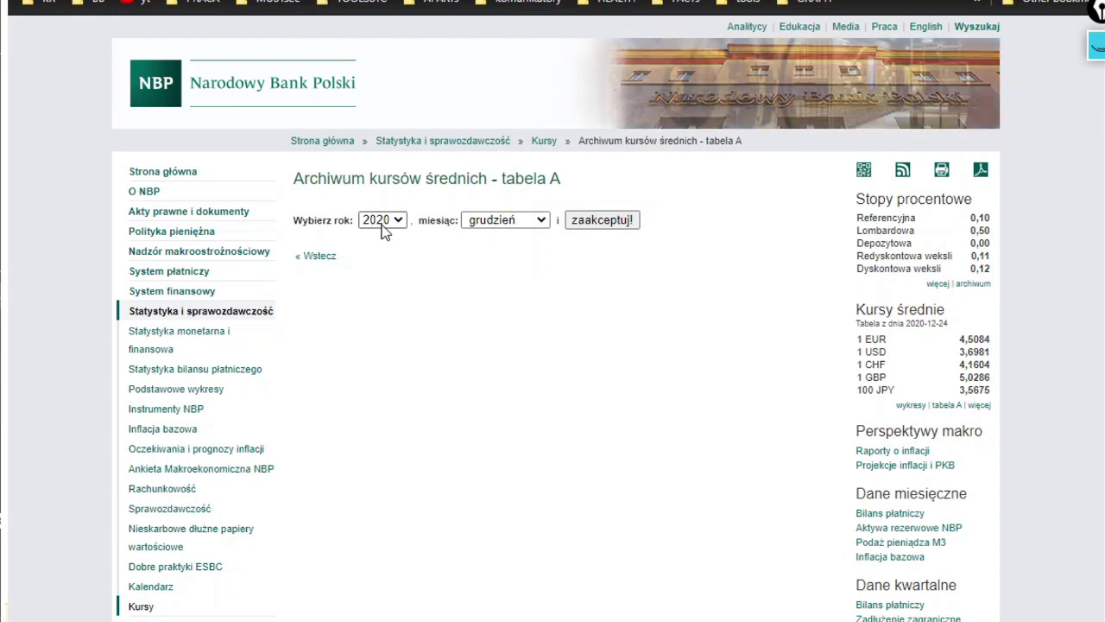
List the table A average rates archive for grudzień 2020 and open the table dated 2020-12-18 to check the US dollar rate
click(599, 222)
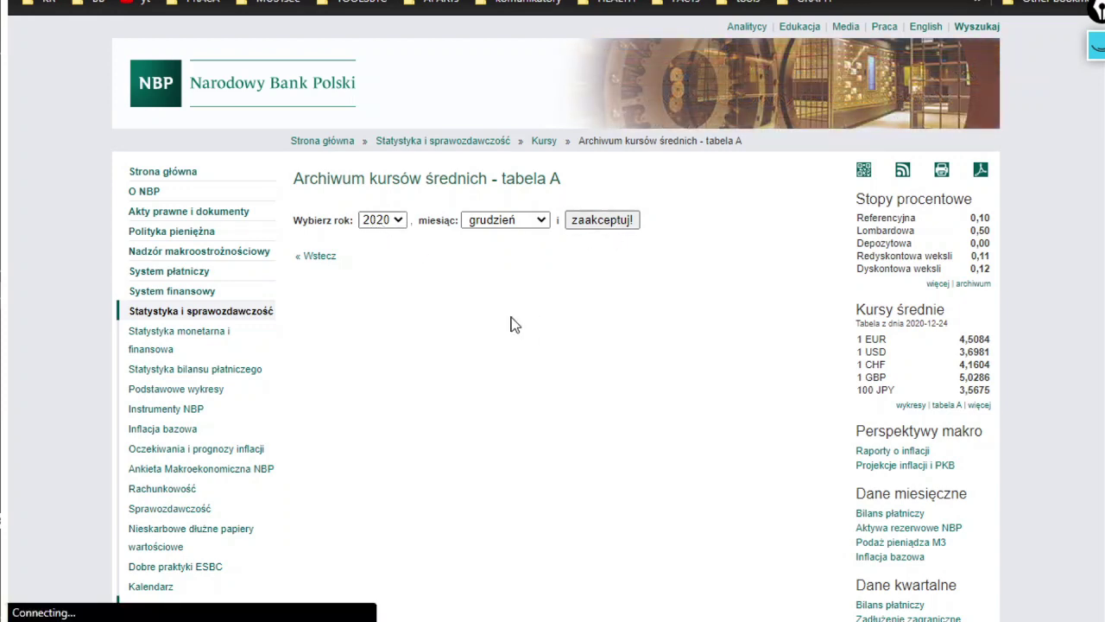
scroll(489, 293, down, 1)
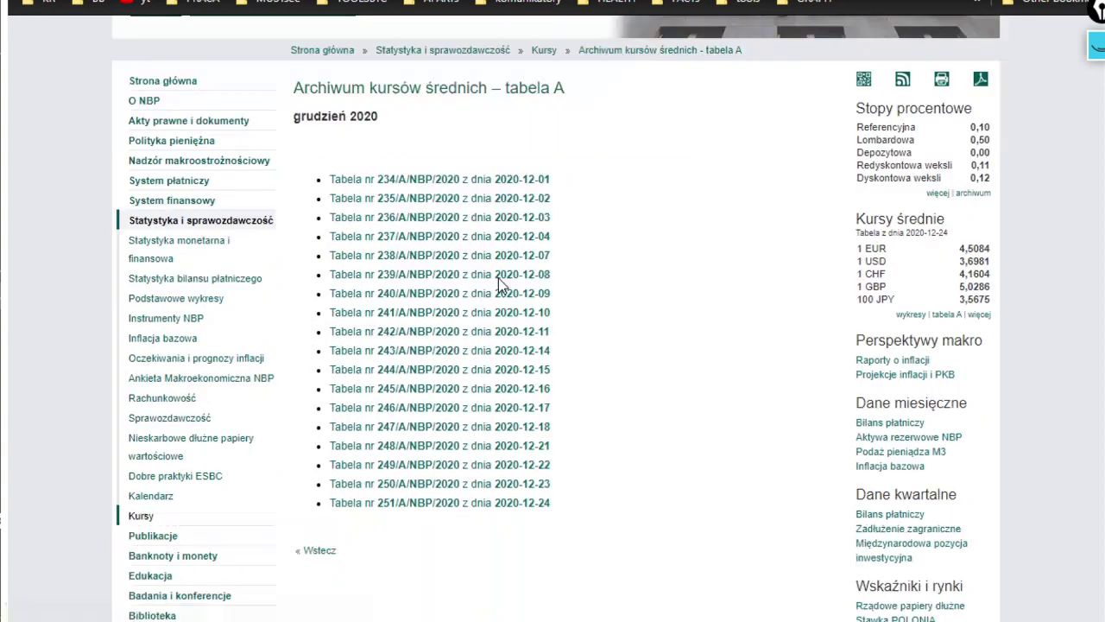
click(536, 429)
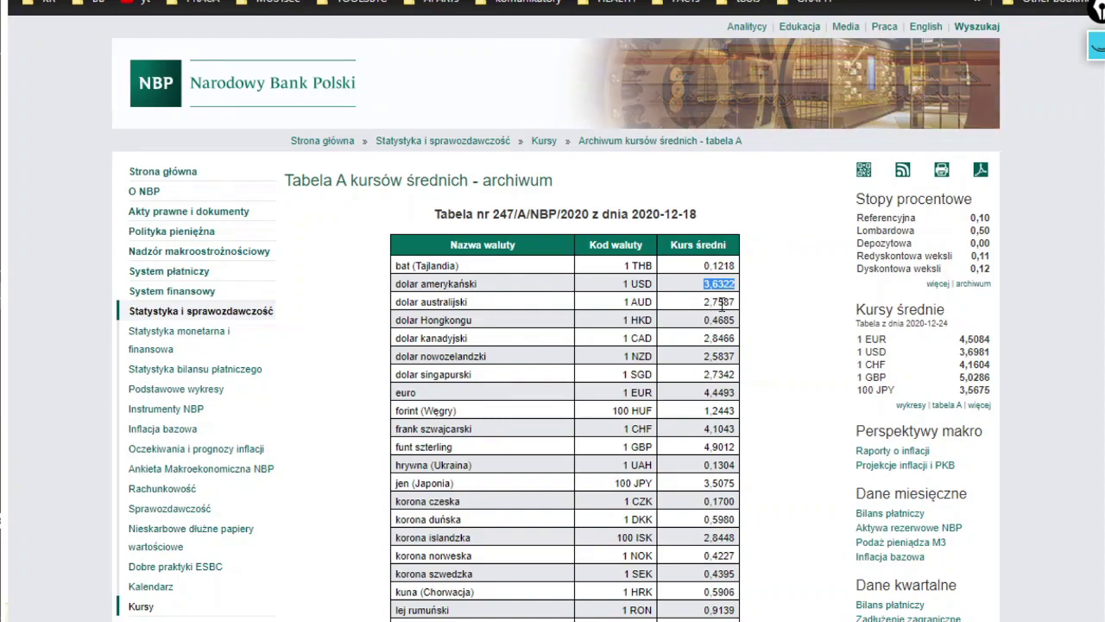
Switch back to the Excel sheet, check the dollar rate cell, and apply the złoty accounting format to the converted amount in L2
key(alt+Tab)
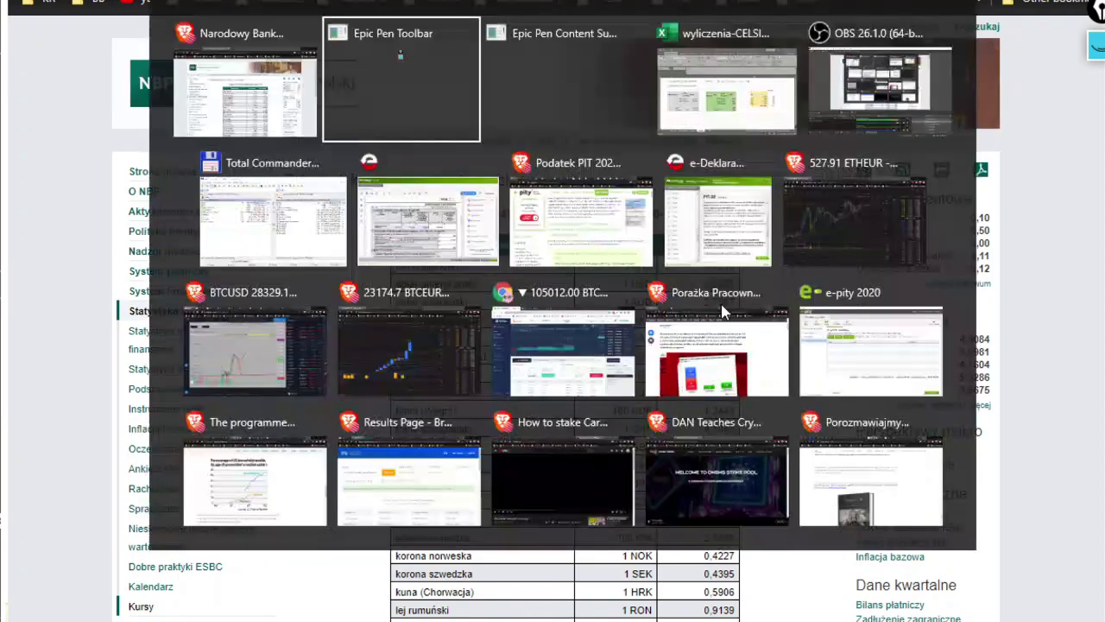
key(alt+Tab)
key(alt+Tab)
click(654, 191)
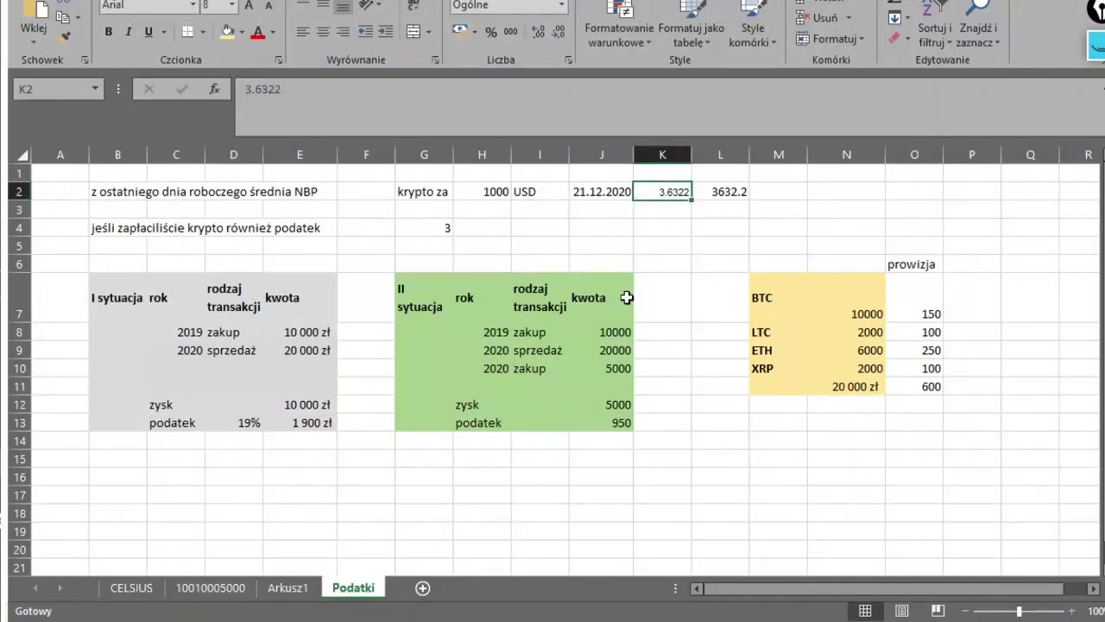
click(723, 192)
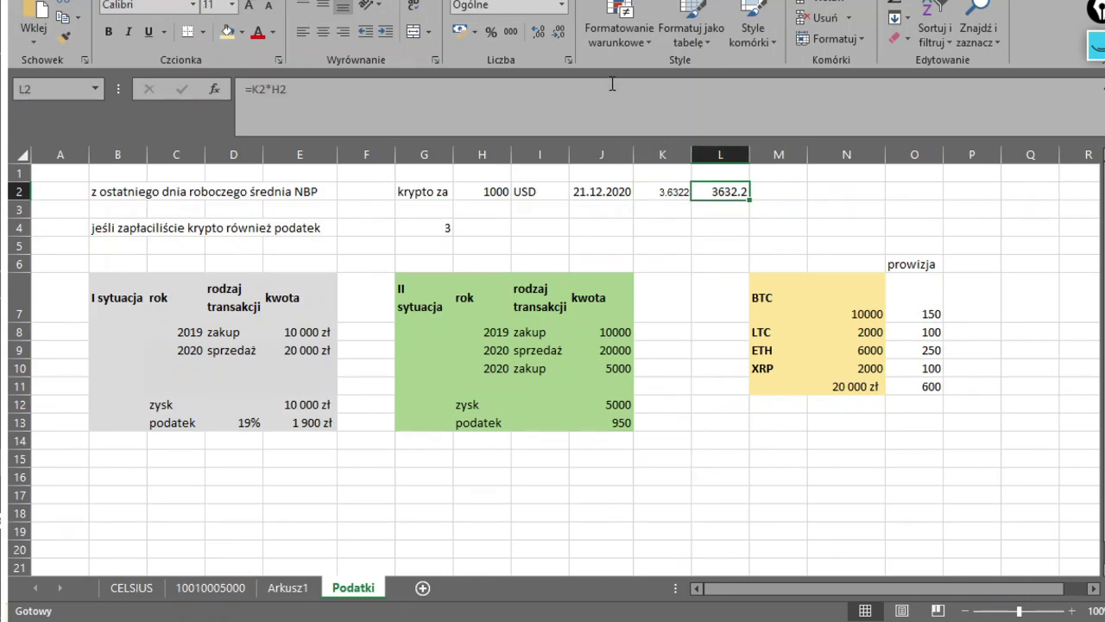
click(462, 33)
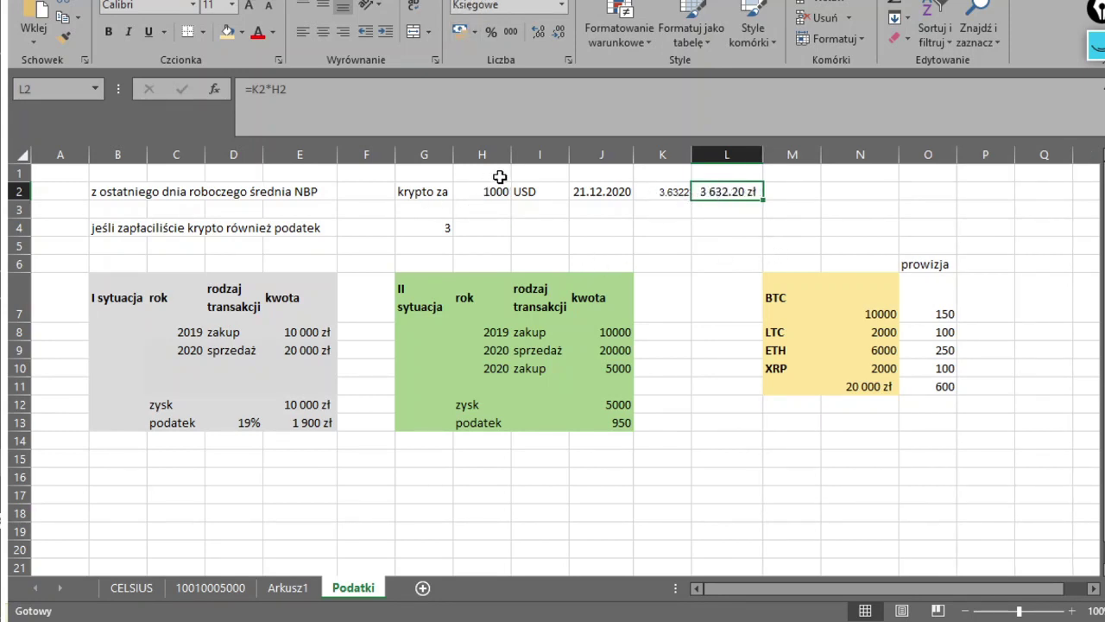
click(599, 210)
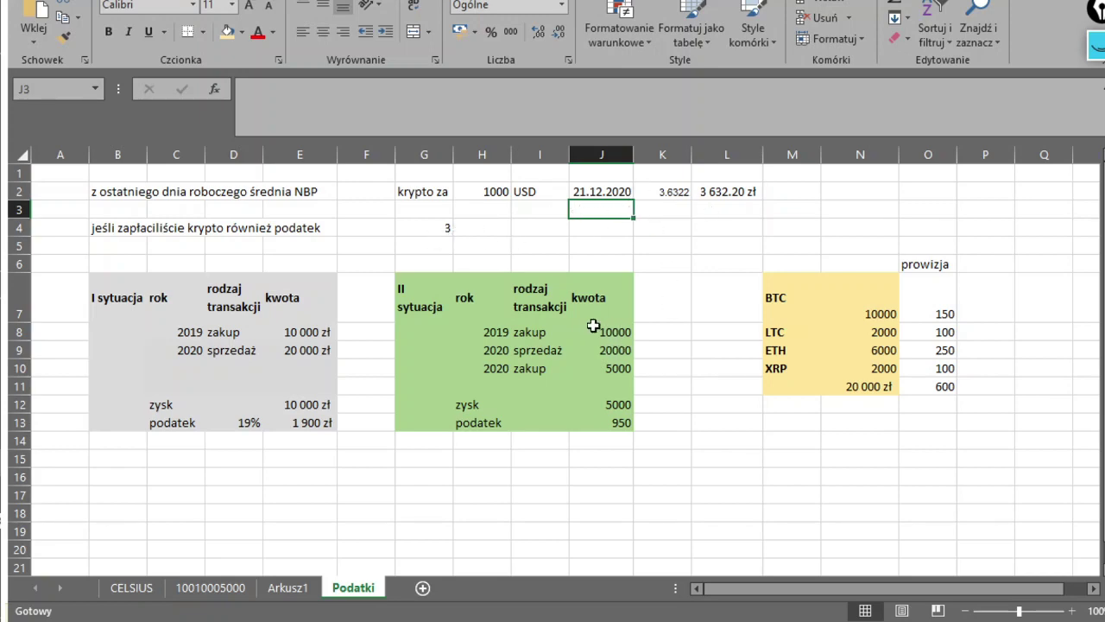
Clear the leftover arrow and sketch an arrow into a box with a second arrow leading out of it, below the II sytuacja table
drag(1021, 255, 985, 317)
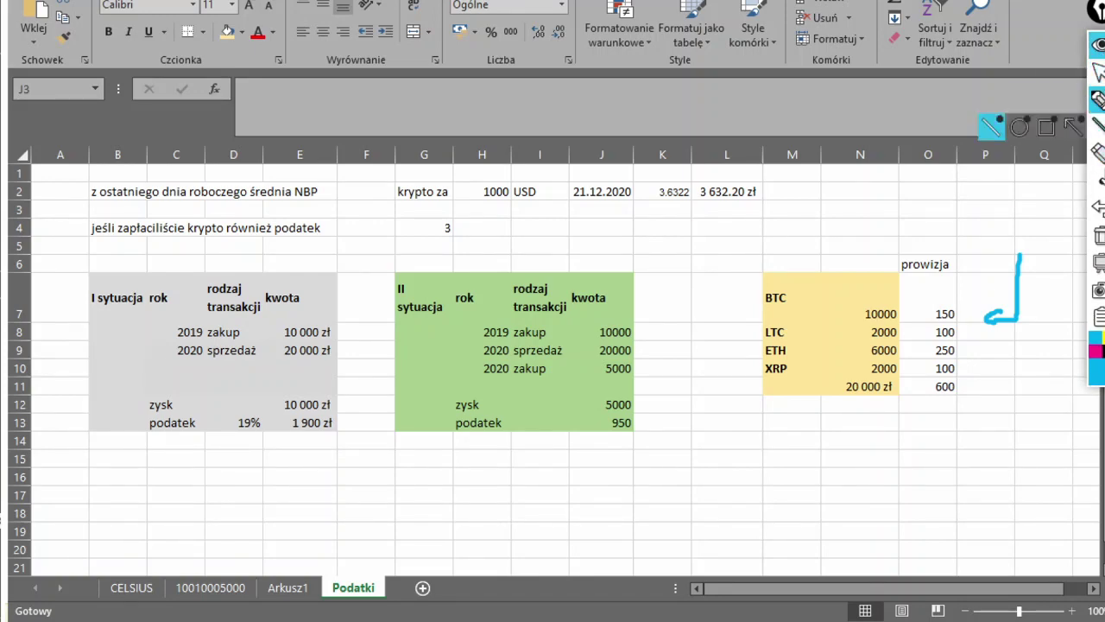
click(1100, 241)
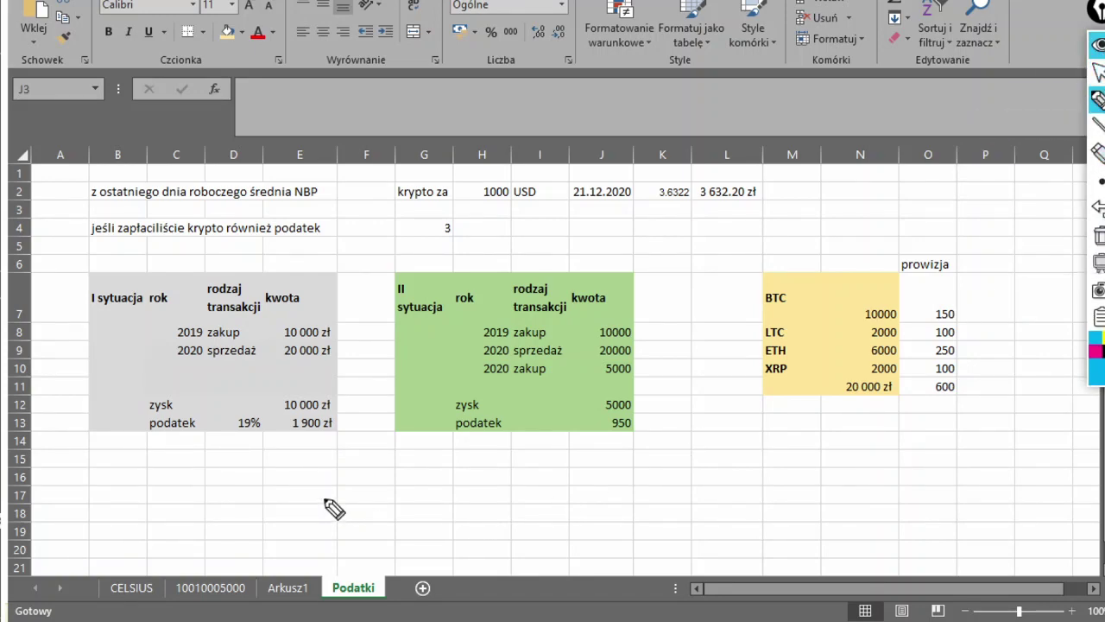
mouse_move(326, 501)
mouse_down()
mouse_move(406, 494)
mouse_move(395, 505)
mouse_up()
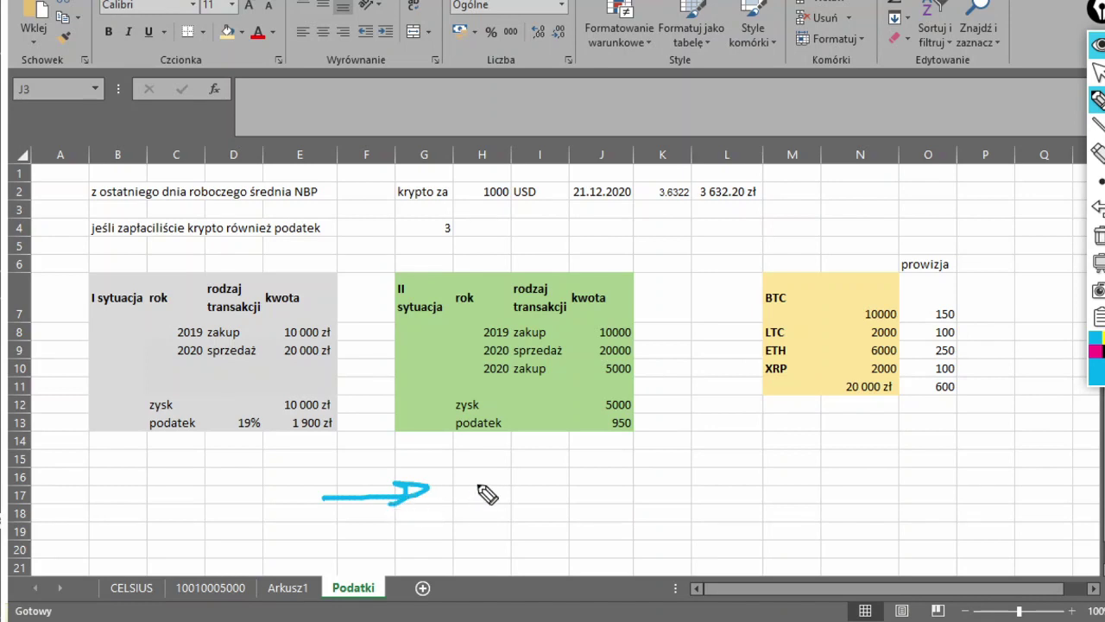
mouse_move(486, 465)
mouse_down()
mouse_move(471, 498)
mouse_move(581, 453)
mouse_move(463, 495)
mouse_move(730, 466)
mouse_move(701, 491)
mouse_up()
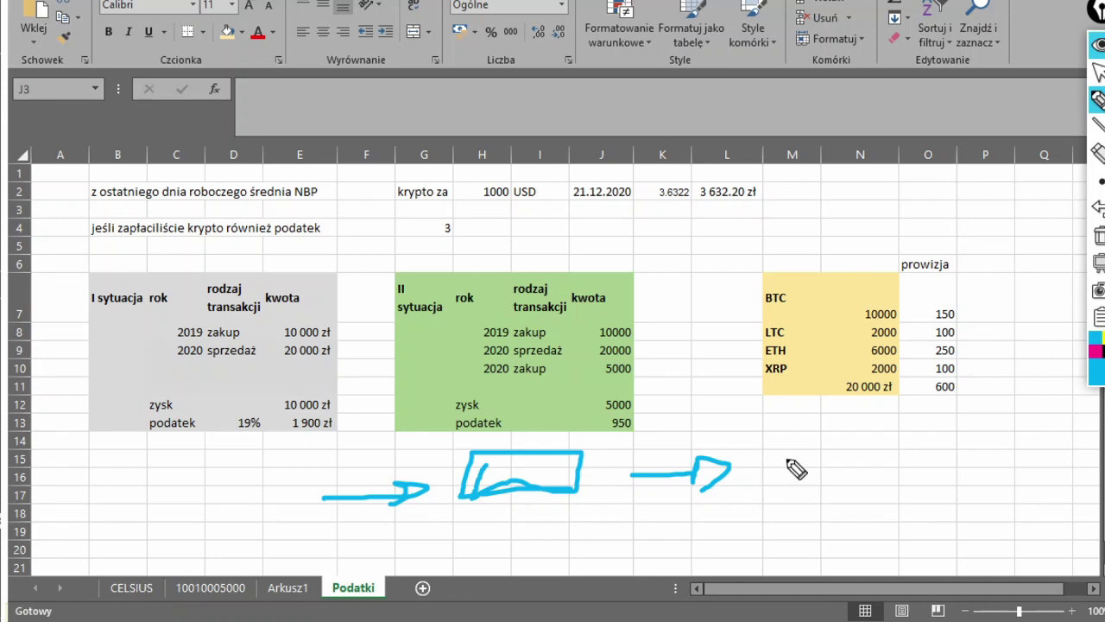
Draw a question mark, short strokes, a horizontal line and a smiley after the second arrow, and retrace that arrow's head
drag(779, 458, 787, 488)
drag(812, 471, 812, 486)
drag(819, 448, 841, 448)
mouse_move(834, 453)
mouse_down()
mouse_move(834, 483)
mouse_move(894, 445)
mouse_move(928, 505)
mouse_up()
click(923, 464)
click(926, 475)
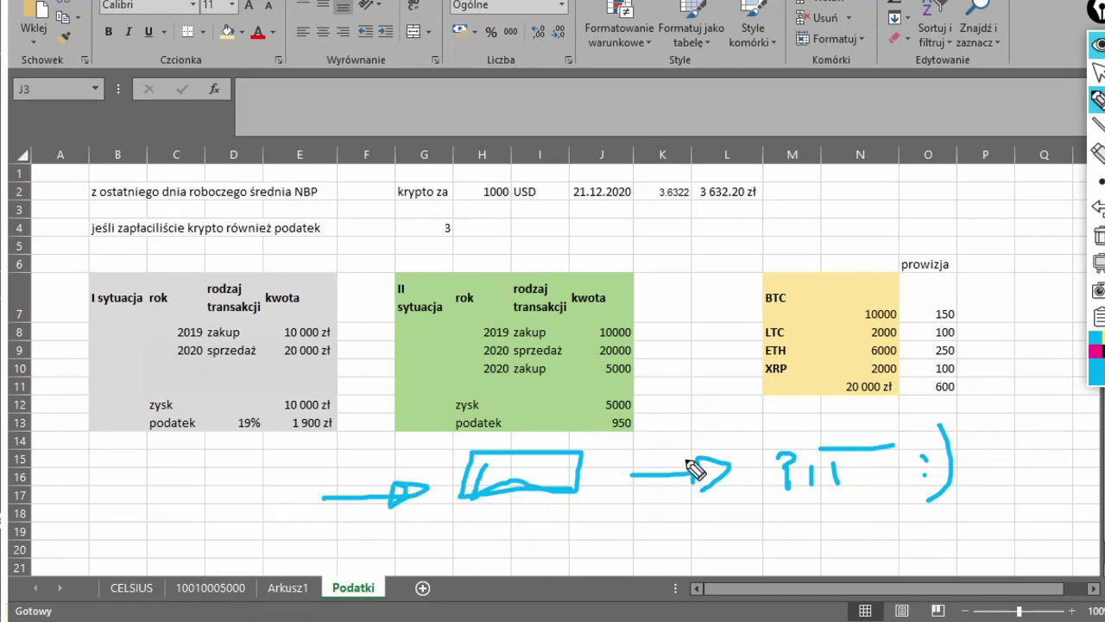
drag(694, 484, 702, 488)
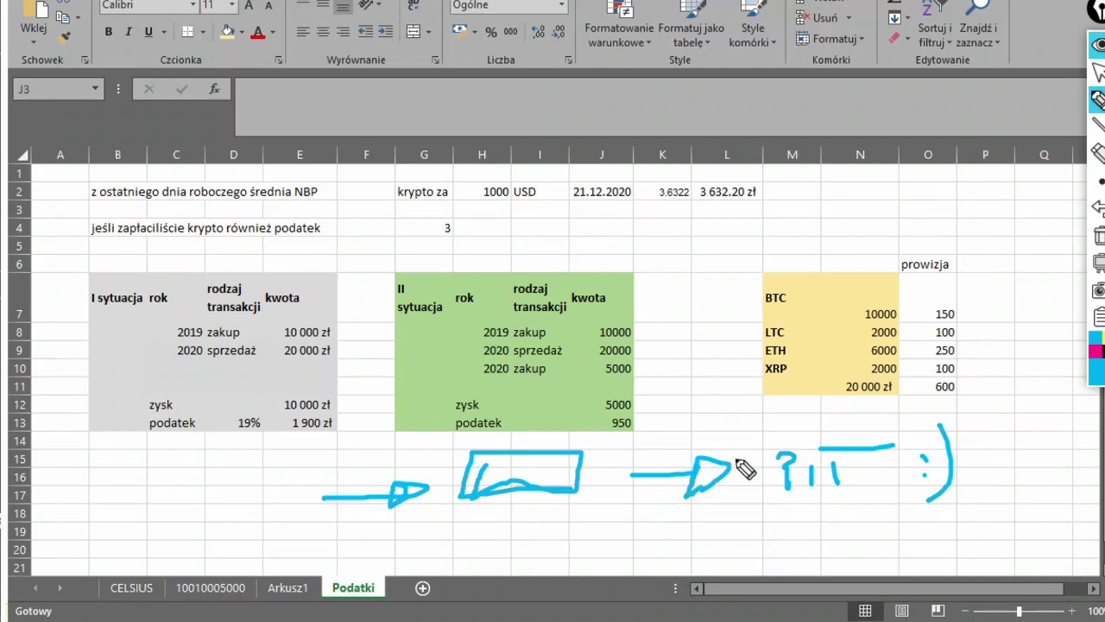
Hide the annotations and open the CELSIUS sheet
key(ctrl+shift+h)
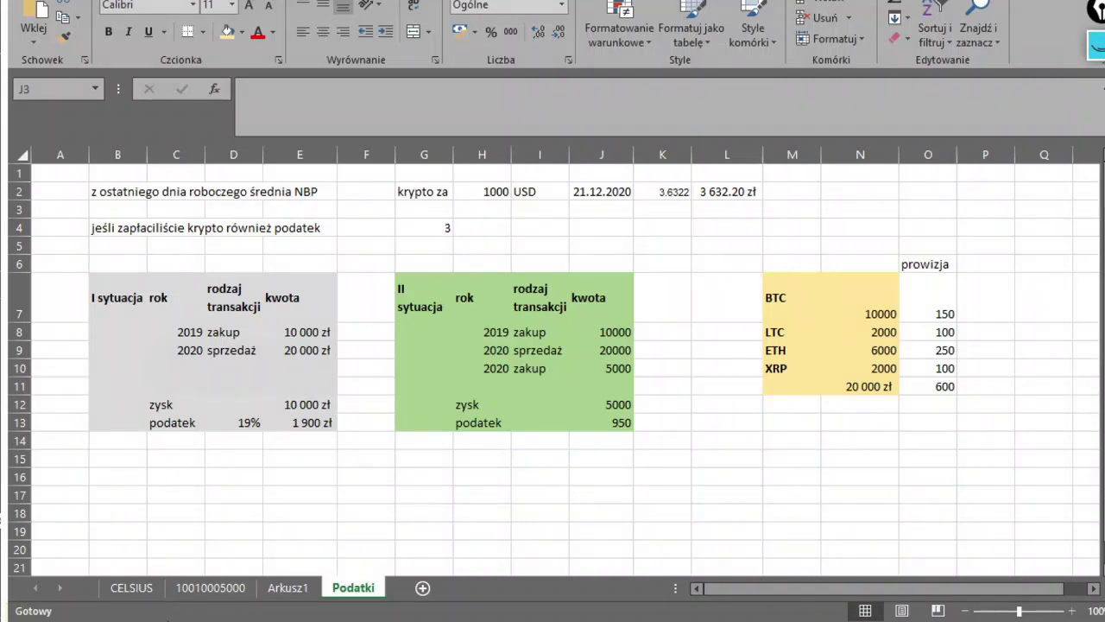
click(130, 590)
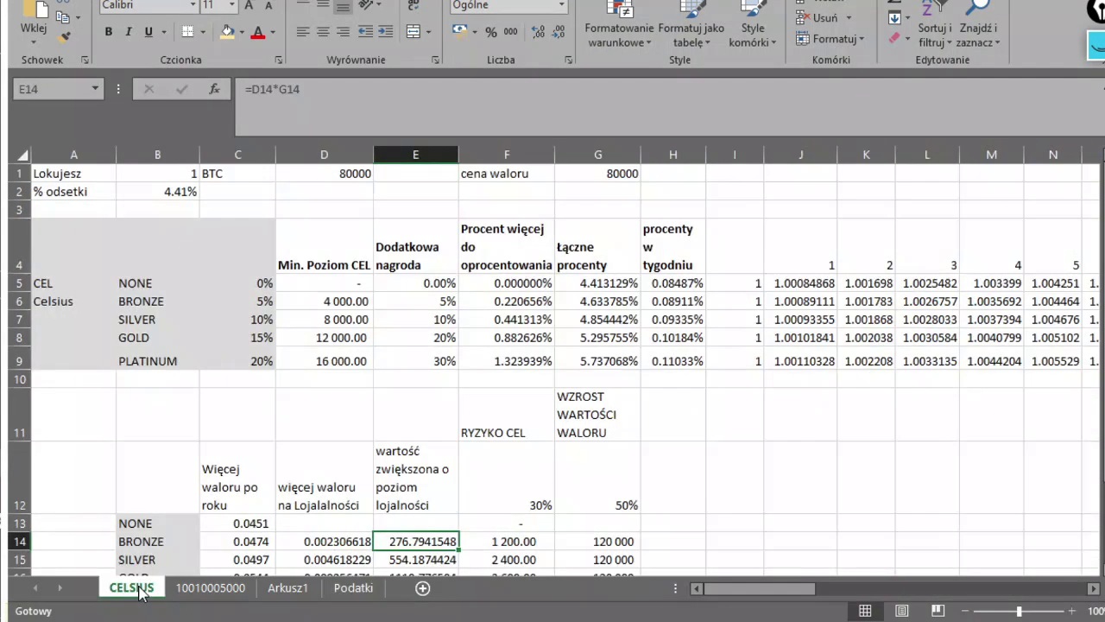
click(198, 590)
click(281, 590)
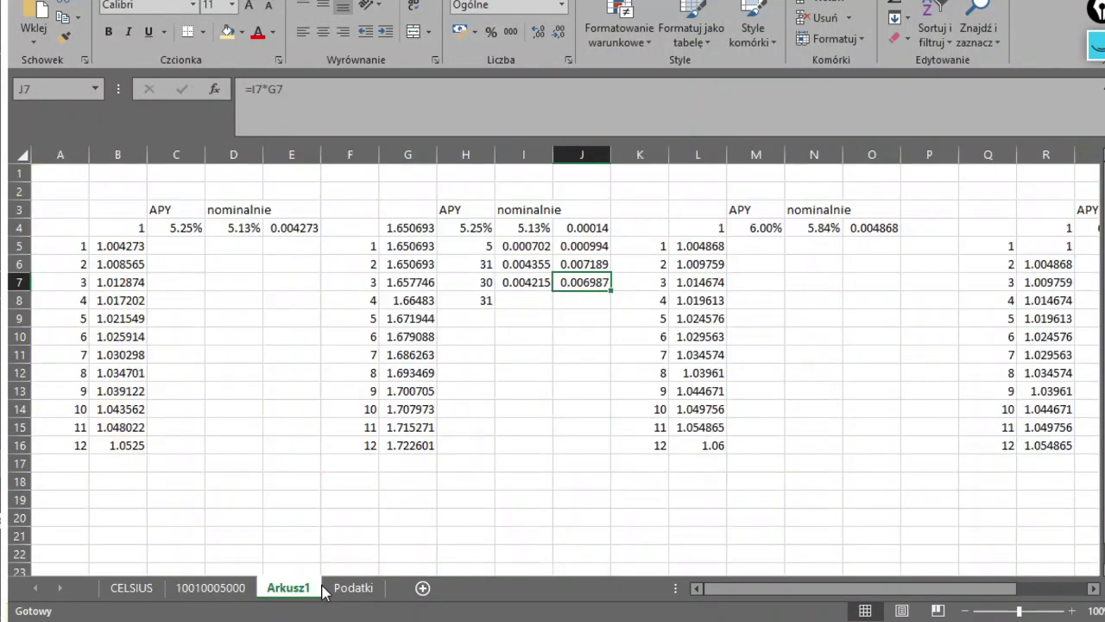
click(335, 591)
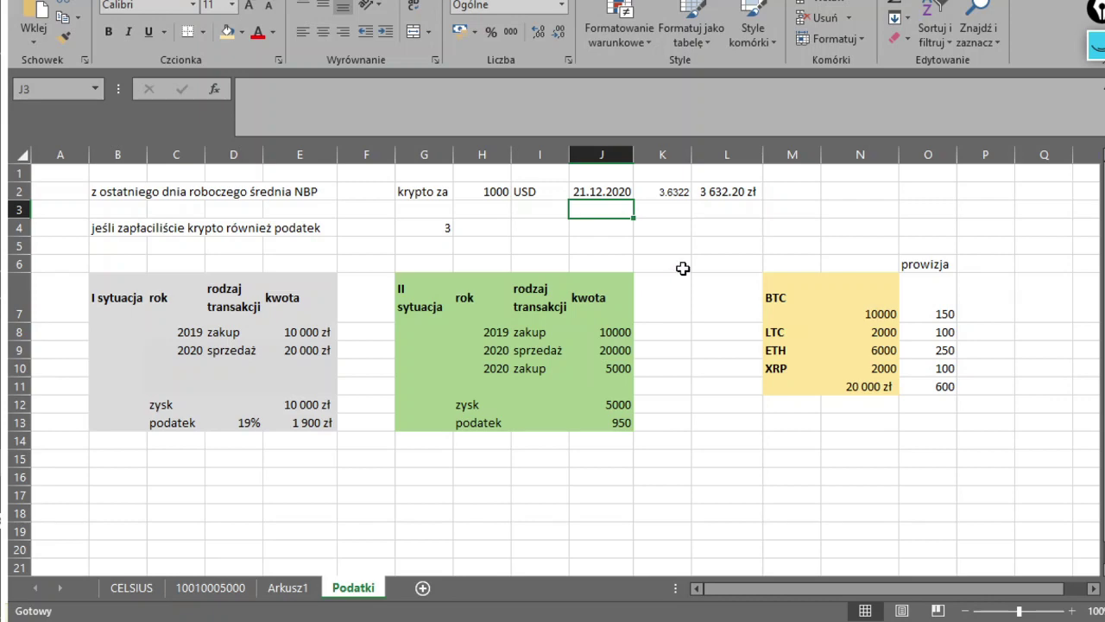
click(717, 213)
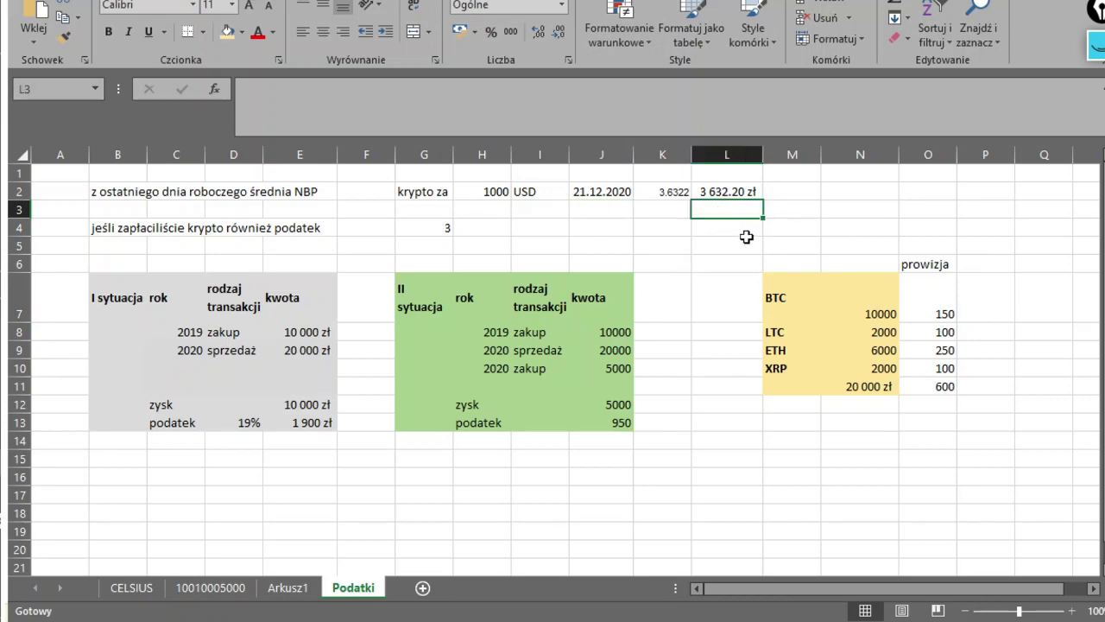
click(793, 223)
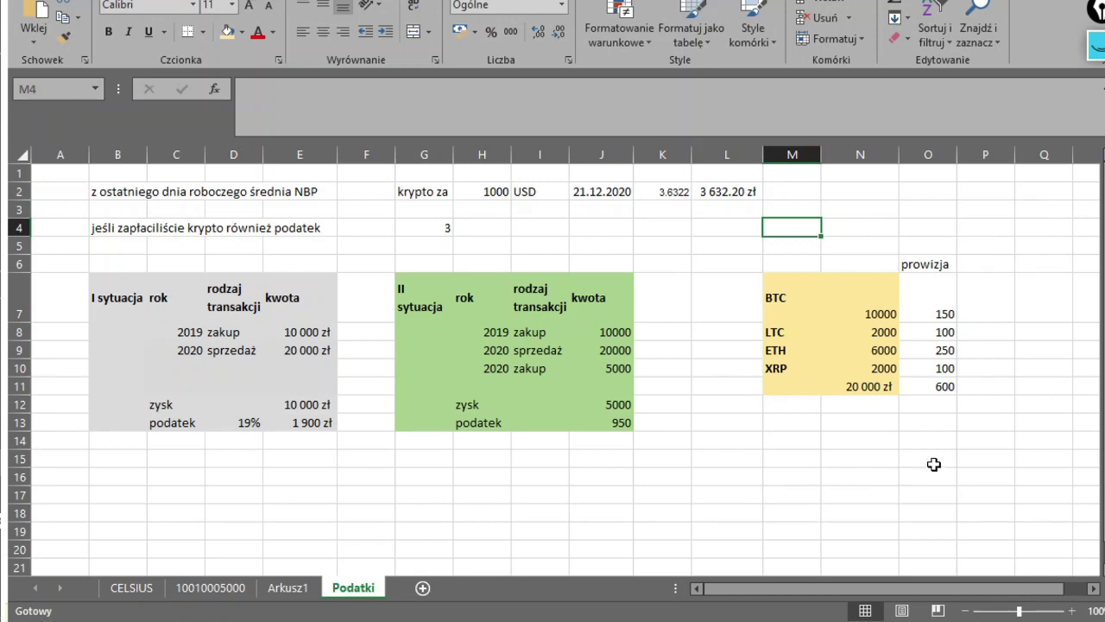
Show the screen annotations again and erase the old arrow and box sketch
click(1095, 48)
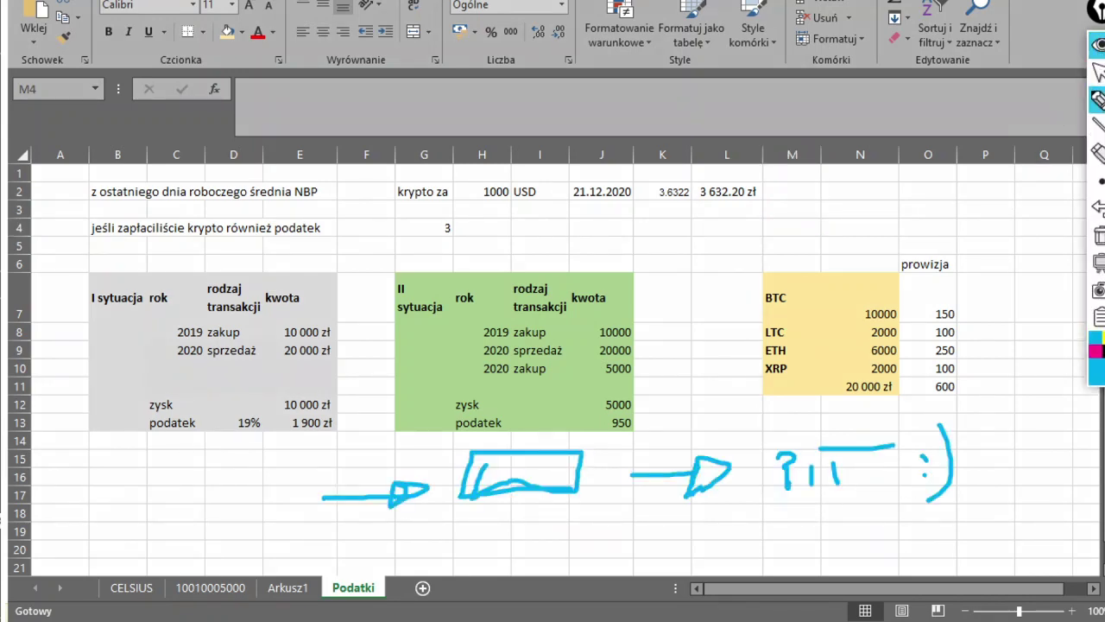
mouse_move(1096, 127)
click(1098, 235)
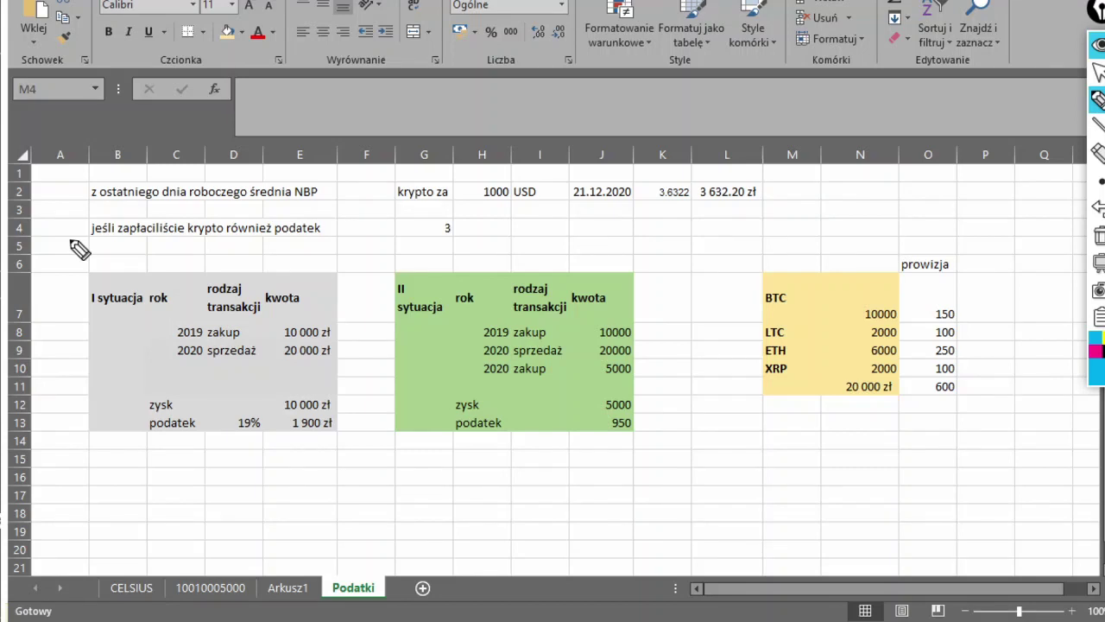
Box the row 4 note about paying with crypto and its value 3, and handwrite DEB beside them with a curved arrow
mouse_move(74, 242)
mouse_down()
mouse_move(339, 243)
mouse_move(325, 216)
mouse_move(152, 209)
mouse_move(69, 239)
mouse_up()
mouse_move(695, 226)
mouse_down()
mouse_move(764, 229)
mouse_move(782, 251)
mouse_up()
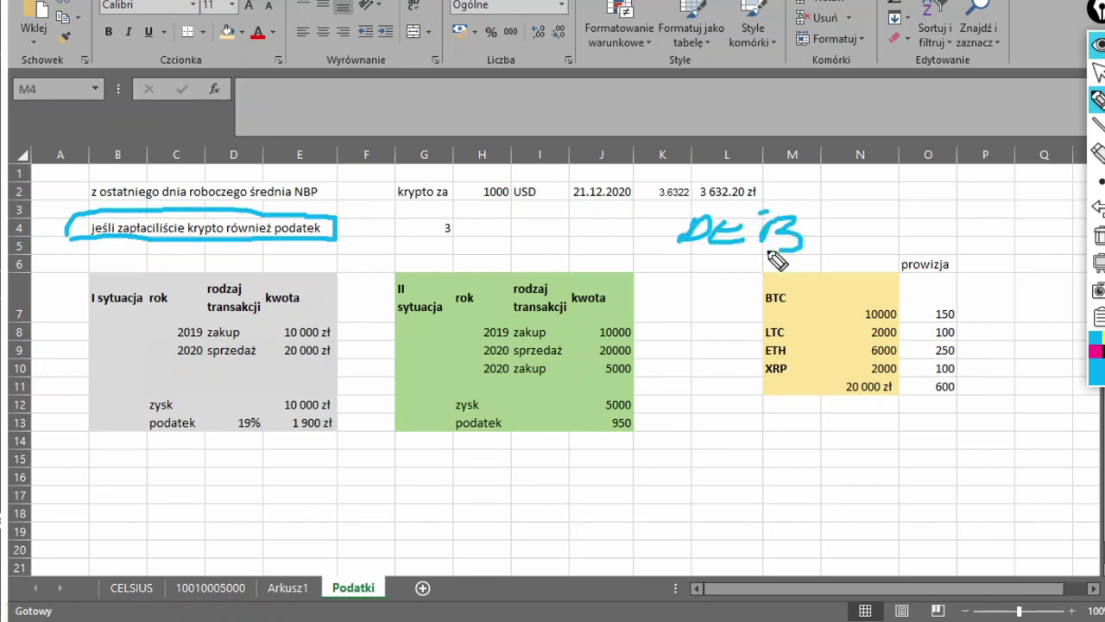
click(827, 246)
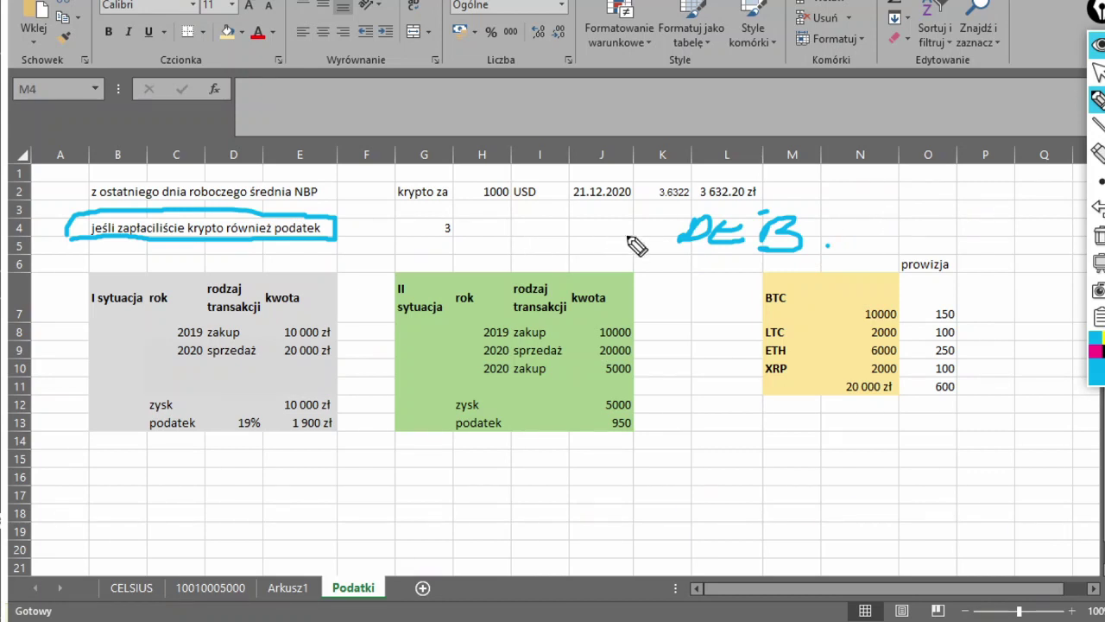
mouse_move(439, 247)
mouse_down()
mouse_move(473, 243)
mouse_move(475, 216)
mouse_move(427, 233)
mouse_move(441, 250)
mouse_up()
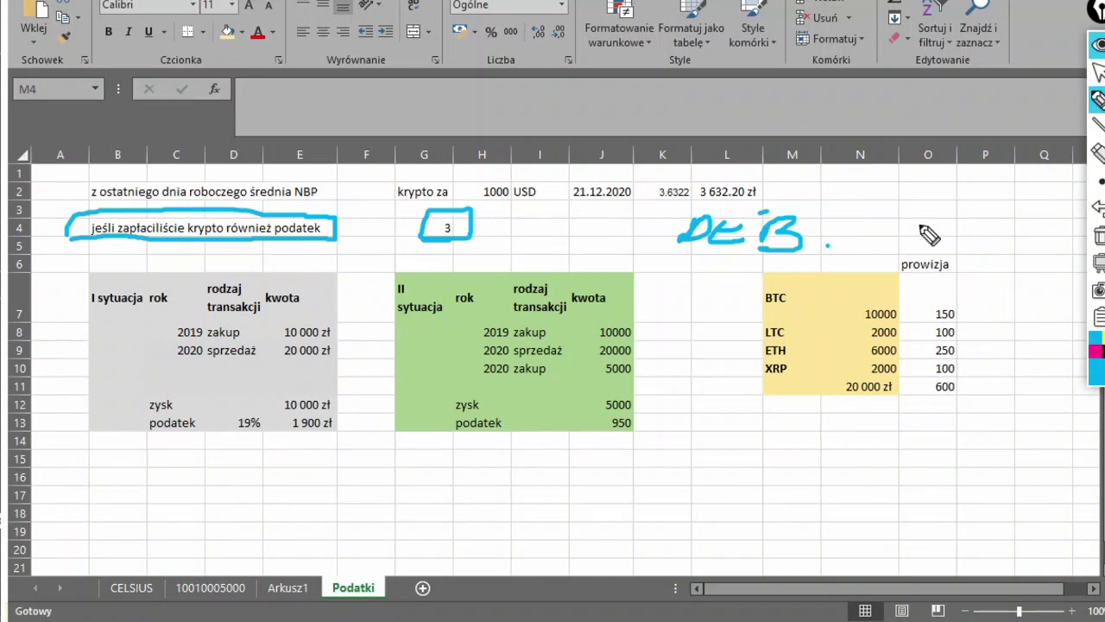
mouse_move(928, 235)
mouse_down()
mouse_move(863, 216)
mouse_move(593, 229)
mouse_move(577, 250)
mouse_up()
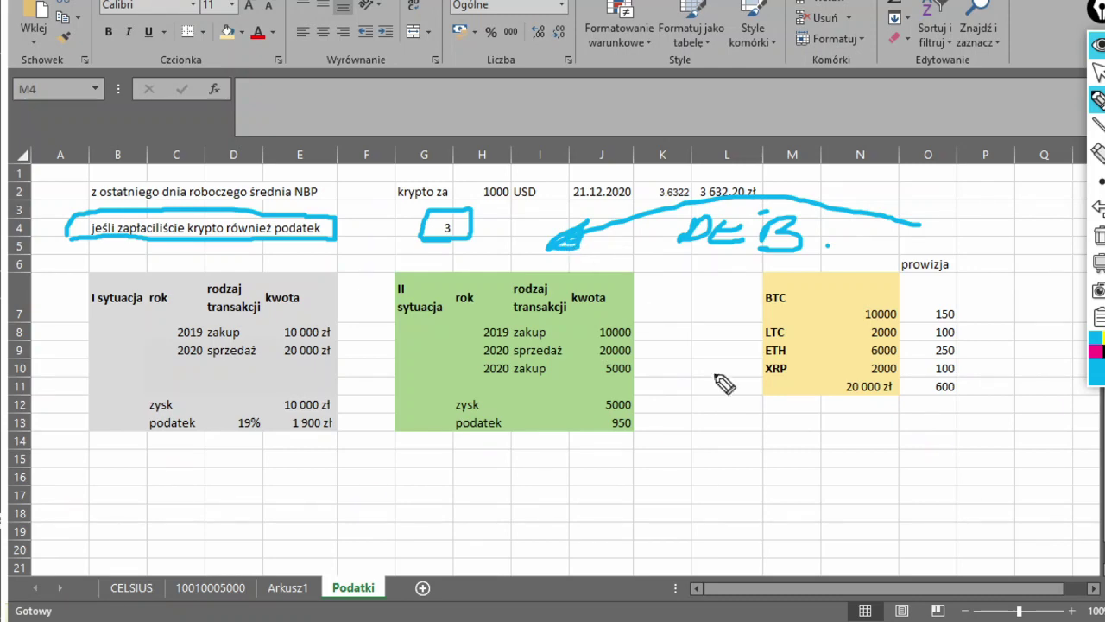
Sketch a framed 5.- label below and beside the II sytuacja table, and write 100 under its 5000 purchase amount
mouse_move(718, 462)
mouse_down()
mouse_move(729, 472)
mouse_move(730, 443)
mouse_move(769, 463)
mouse_up()
click(748, 464)
click(749, 472)
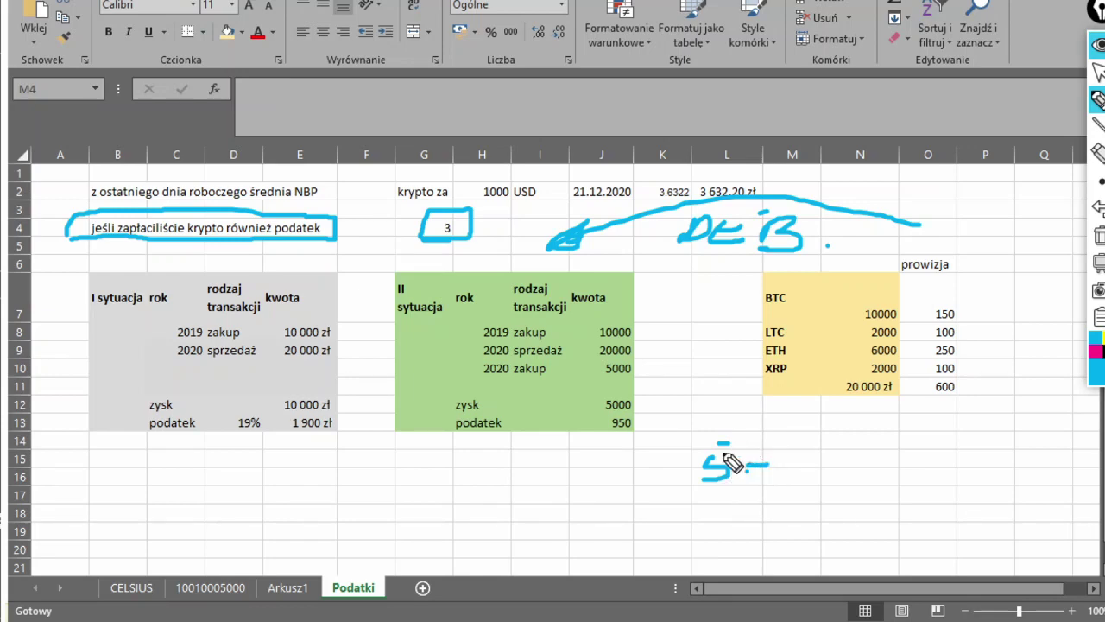
mouse_move(710, 445)
mouse_down()
mouse_move(744, 447)
mouse_move(687, 470)
mouse_move(669, 561)
mouse_move(779, 471)
mouse_move(715, 428)
mouse_move(691, 432)
mouse_up()
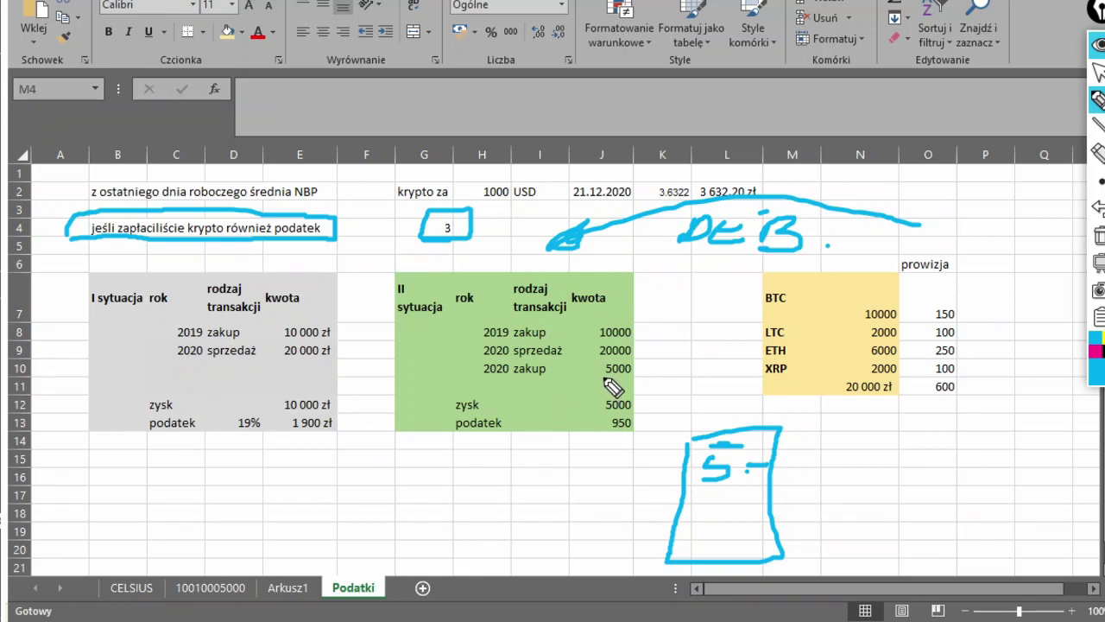
drag(604, 380, 634, 380)
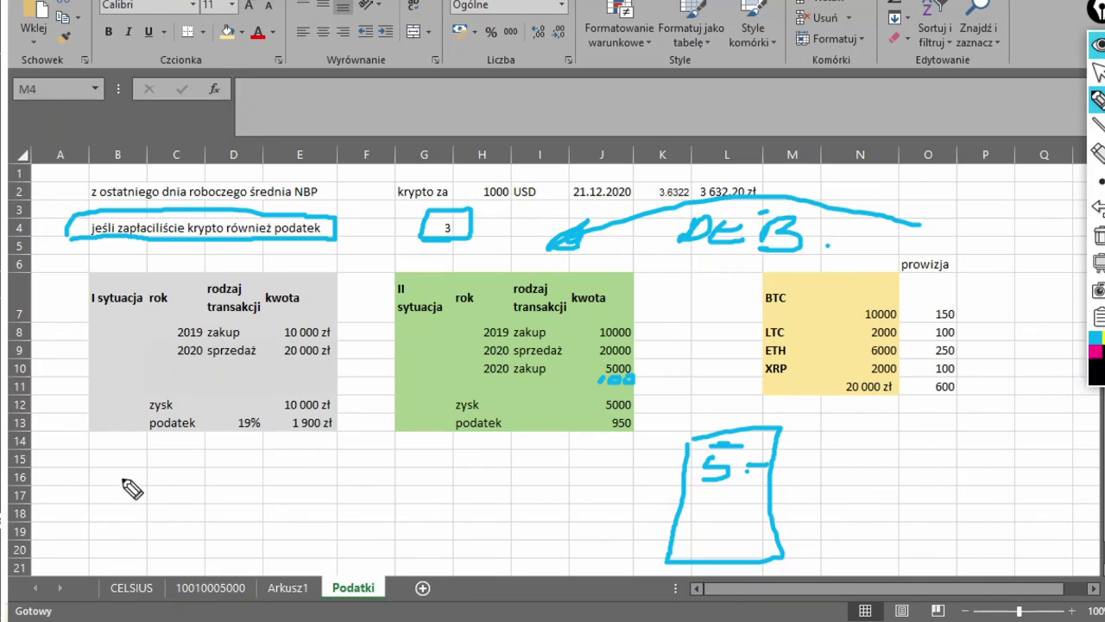
Handwrite 200 - 300 in black below the I sytuacja table
mouse_move(125, 466)
mouse_down()
mouse_move(145, 489)
mouse_move(194, 478)
mouse_move(226, 489)
mouse_up()
drag(267, 475, 284, 476)
mouse_move(307, 464)
mouse_down()
mouse_move(317, 492)
mouse_move(406, 476)
mouse_up()
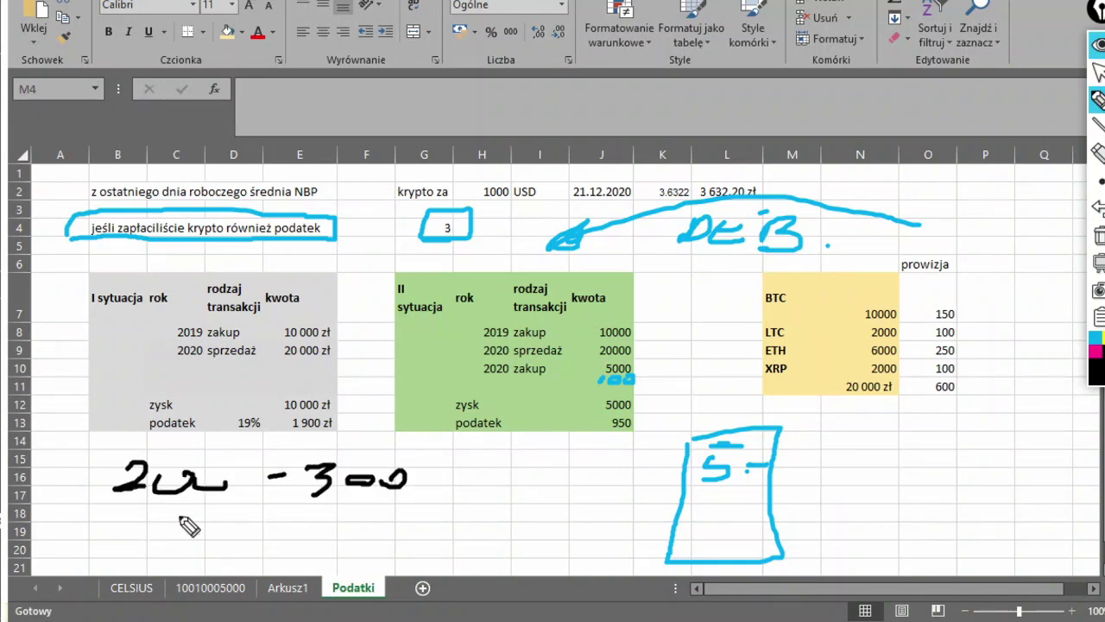
drag(226, 480, 177, 473)
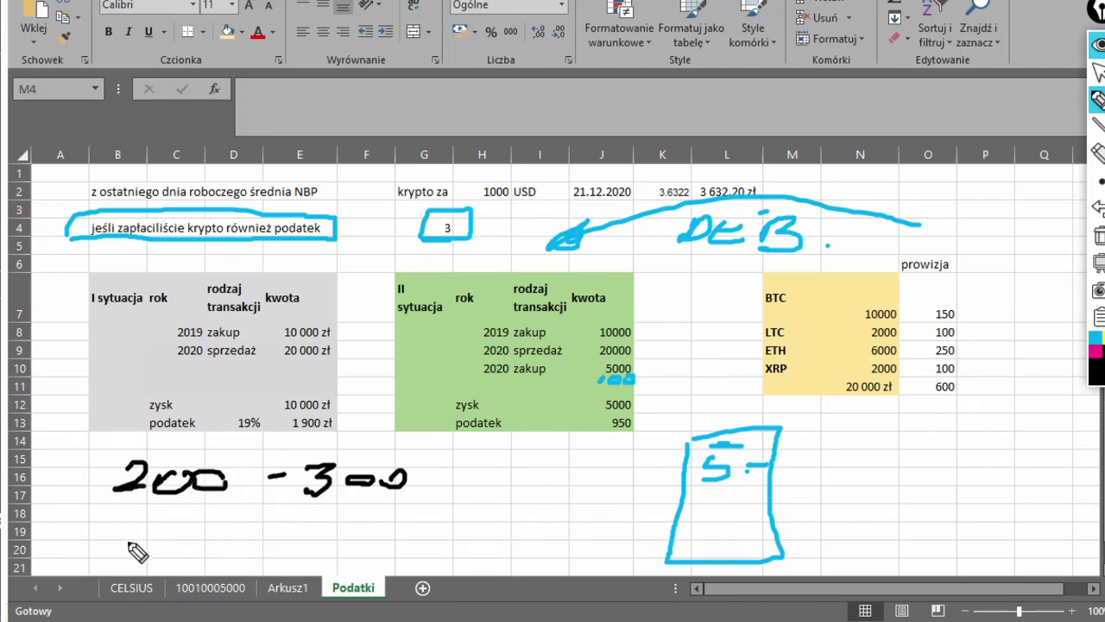
Sketch two boxes with arrows leading to a crossed oval and back, and frame the 200 - 300 note above
mouse_move(141, 511)
mouse_down()
mouse_move(139, 560)
mouse_move(191, 557)
mouse_up()
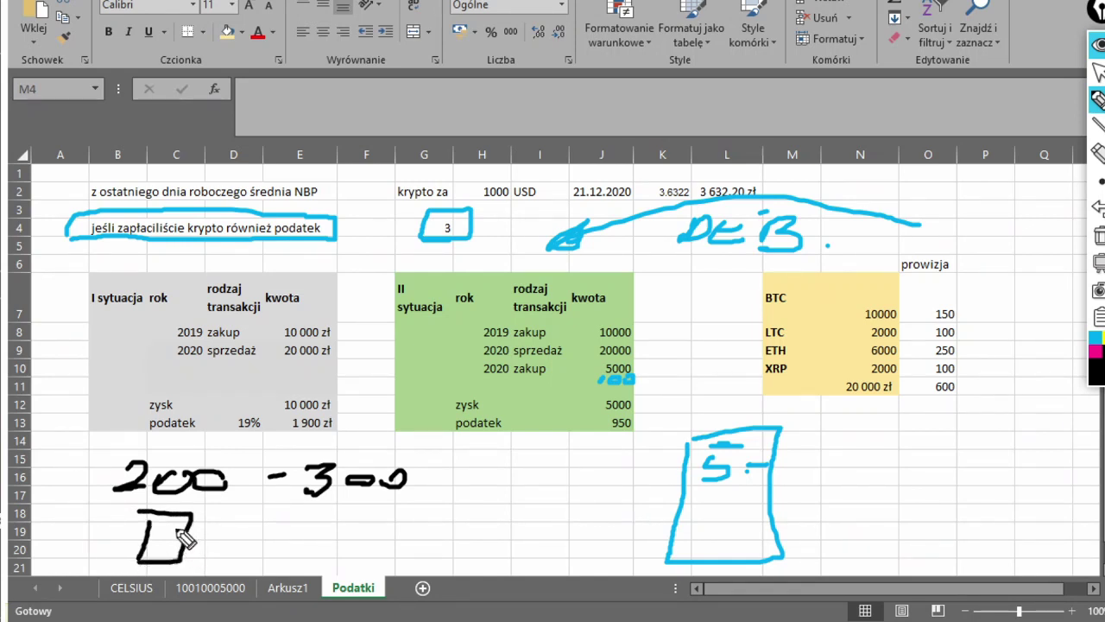
mouse_move(288, 512)
mouse_down()
mouse_move(316, 551)
mouse_move(290, 513)
mouse_move(328, 541)
mouse_move(365, 547)
mouse_move(194, 572)
mouse_move(257, 539)
mouse_move(256, 553)
mouse_up()
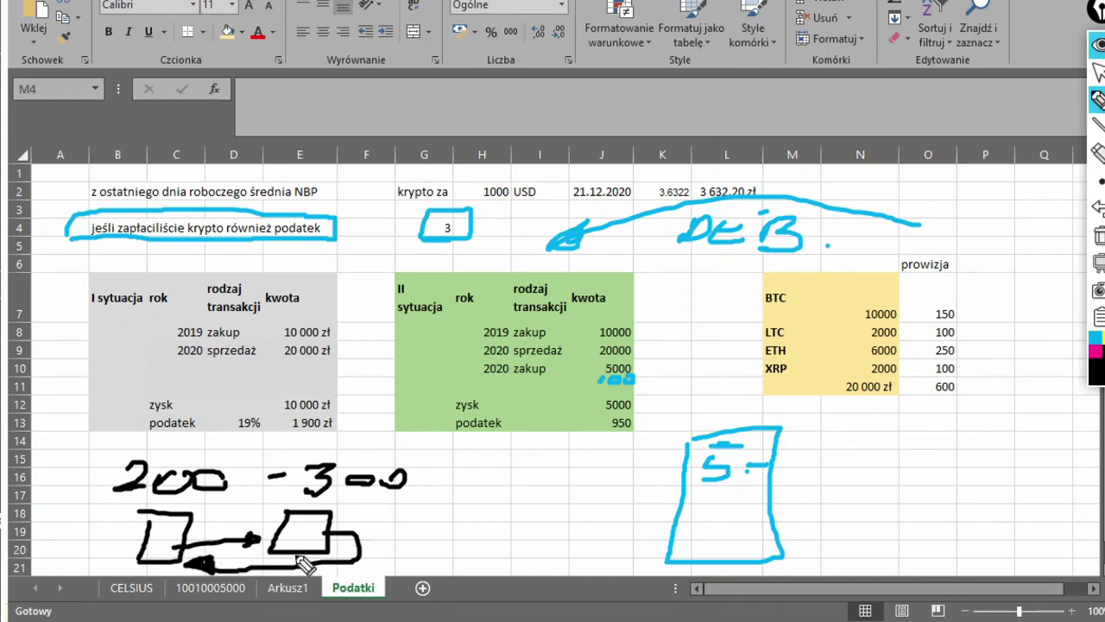
mouse_move(346, 537)
mouse_down()
mouse_move(339, 520)
mouse_move(384, 516)
mouse_move(473, 536)
mouse_move(408, 545)
mouse_move(451, 553)
mouse_move(413, 564)
mouse_move(361, 561)
mouse_up()
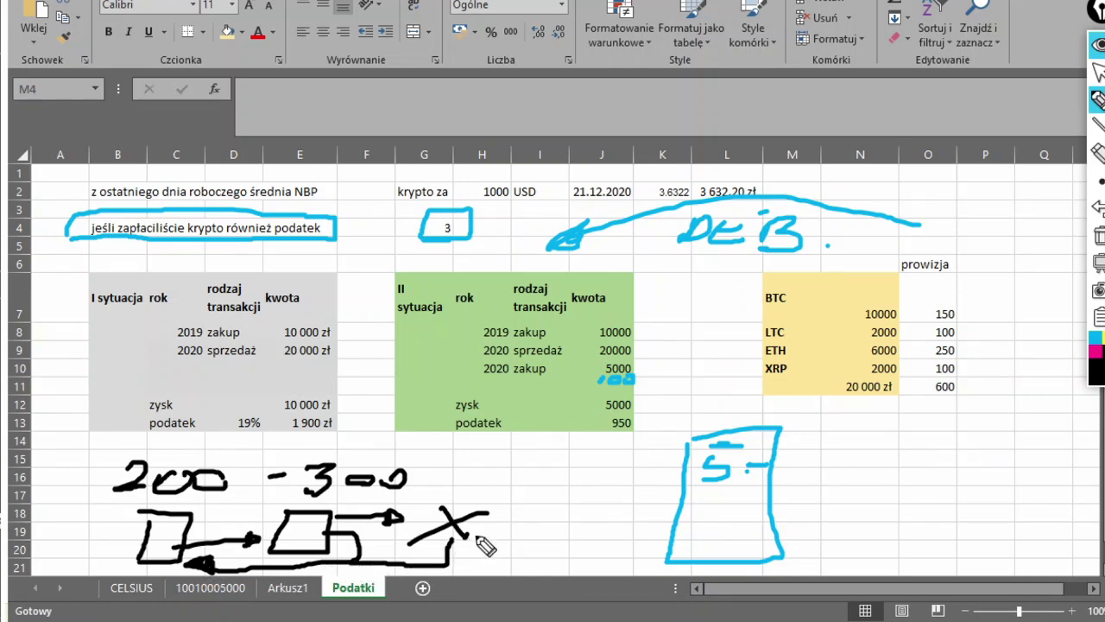
mouse_move(486, 543)
mouse_down()
mouse_move(405, 531)
mouse_move(492, 509)
mouse_move(429, 523)
mouse_up()
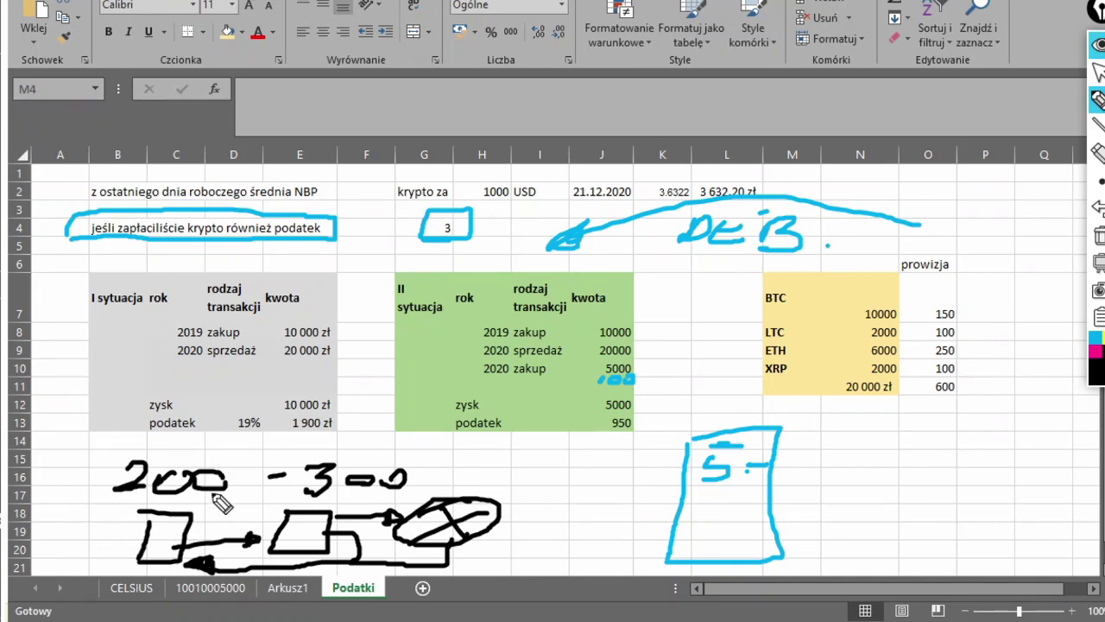
mouse_move(115, 440)
mouse_down()
mouse_move(99, 505)
mouse_move(389, 487)
mouse_move(413, 465)
mouse_up()
drag(115, 447, 427, 453)
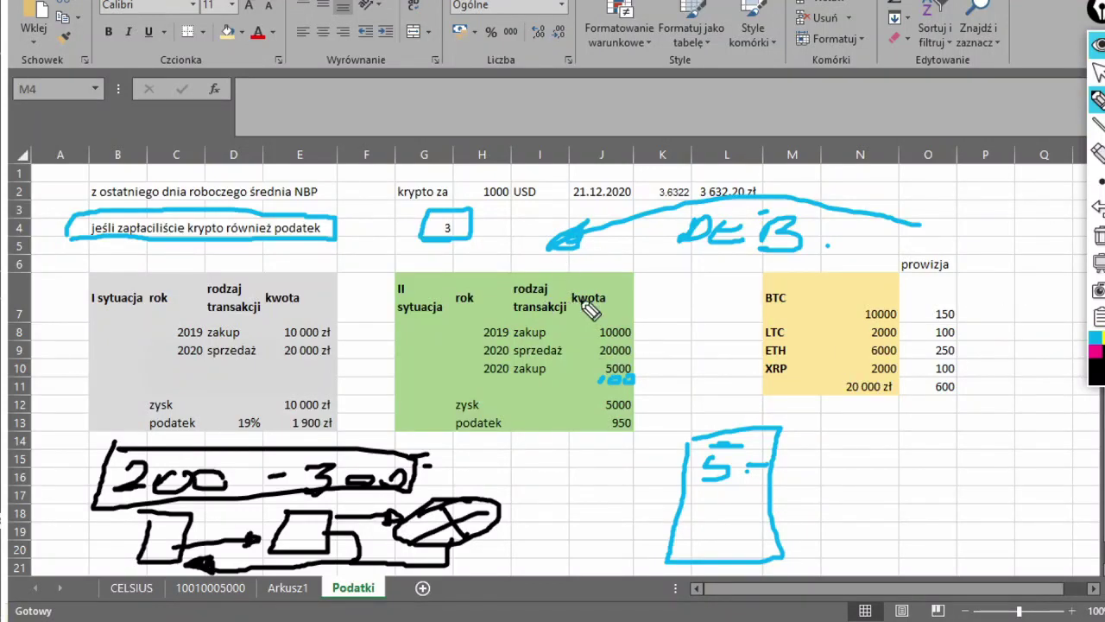
Erase and hide the annotations, and switch to the PIT-38 form
click(1098, 237)
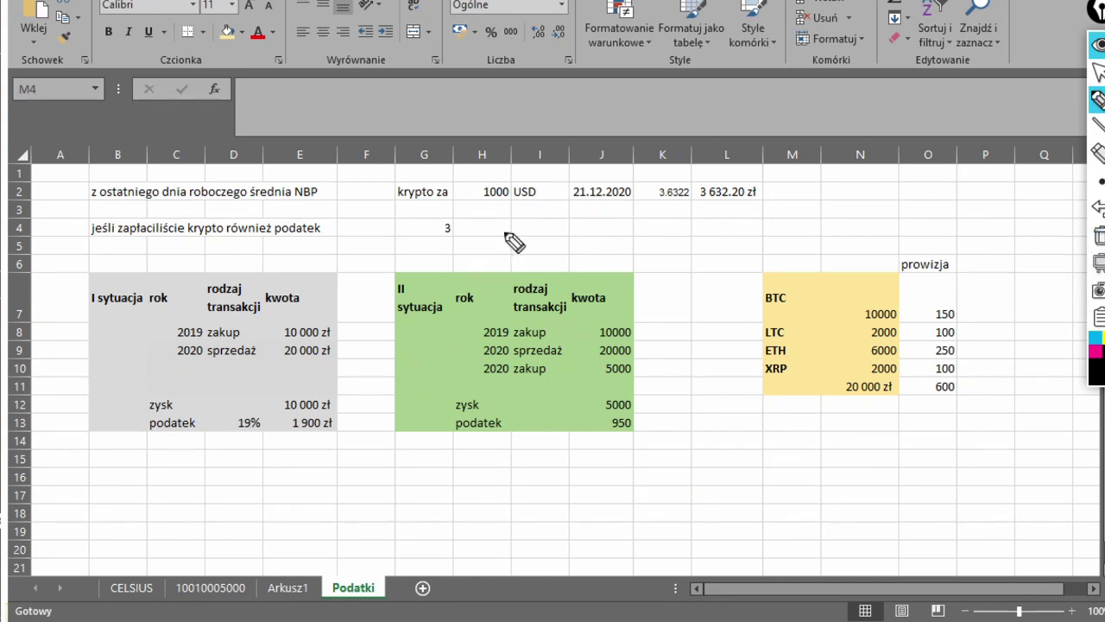
click(1098, 40)
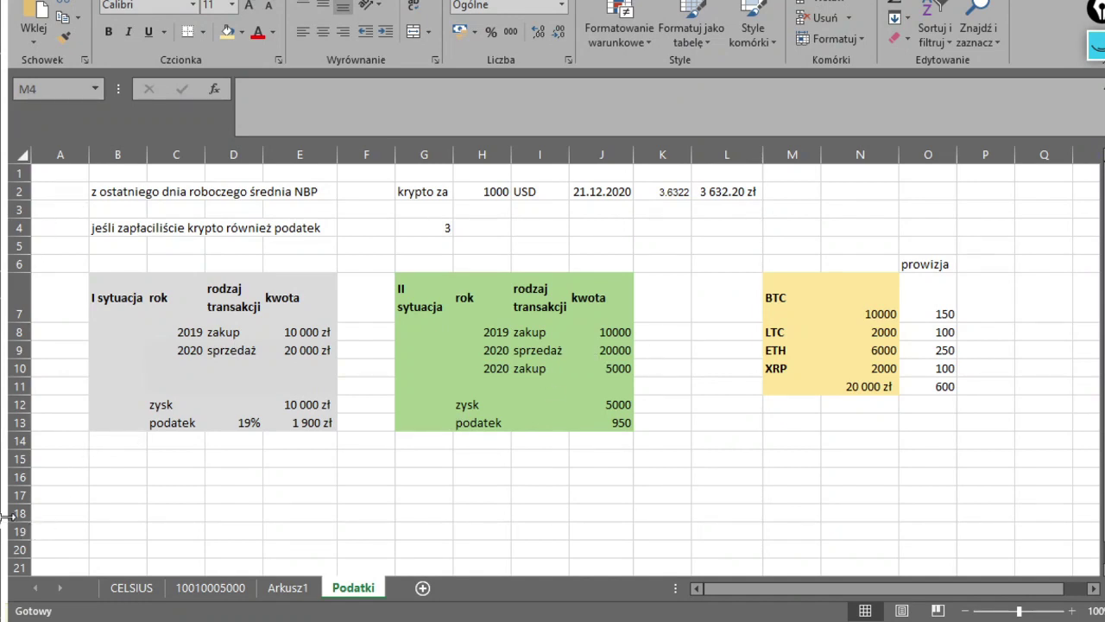
key(alt+Tab)
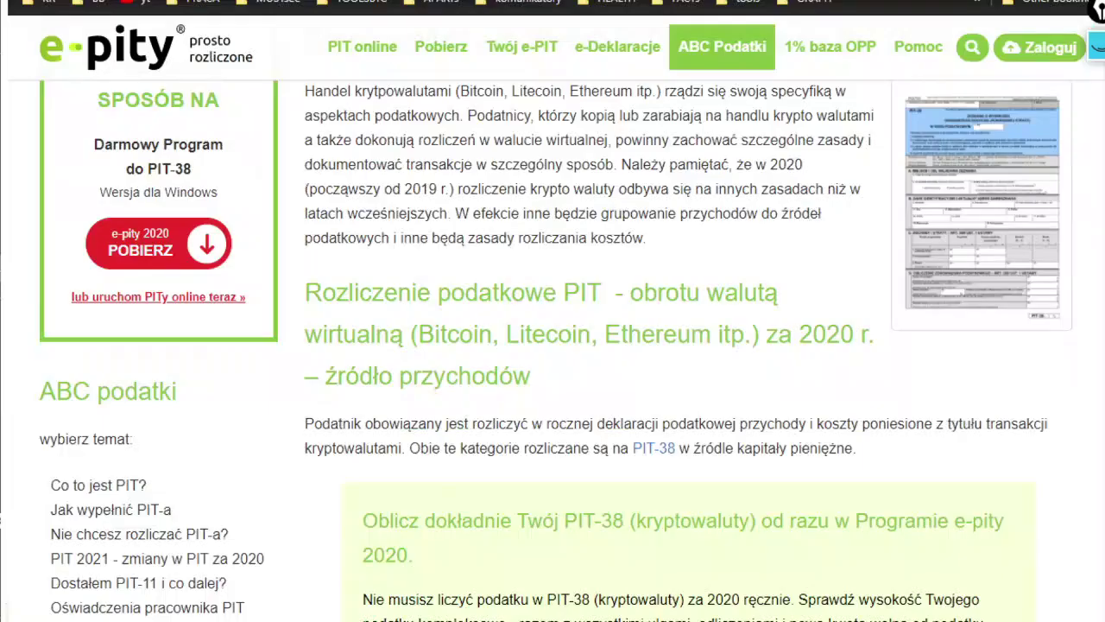
key(alt+Tab)
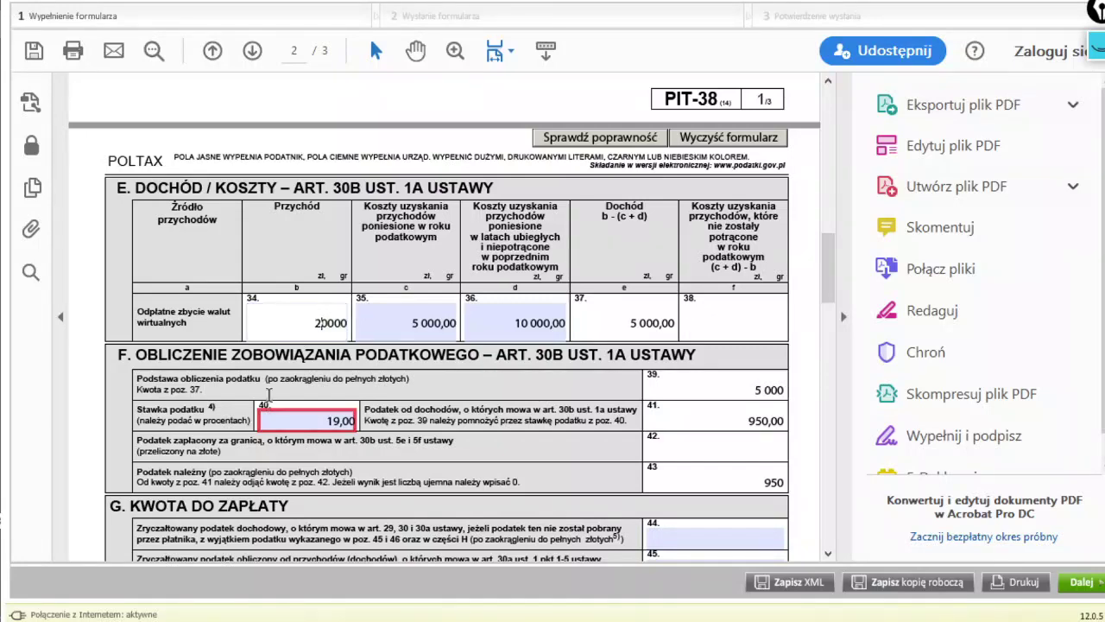
Compare the 2020 sale and purchase amounts of II sytuacja in Excel with fields 34 and 35 of the PIT-38 form
key(alt+Tab)
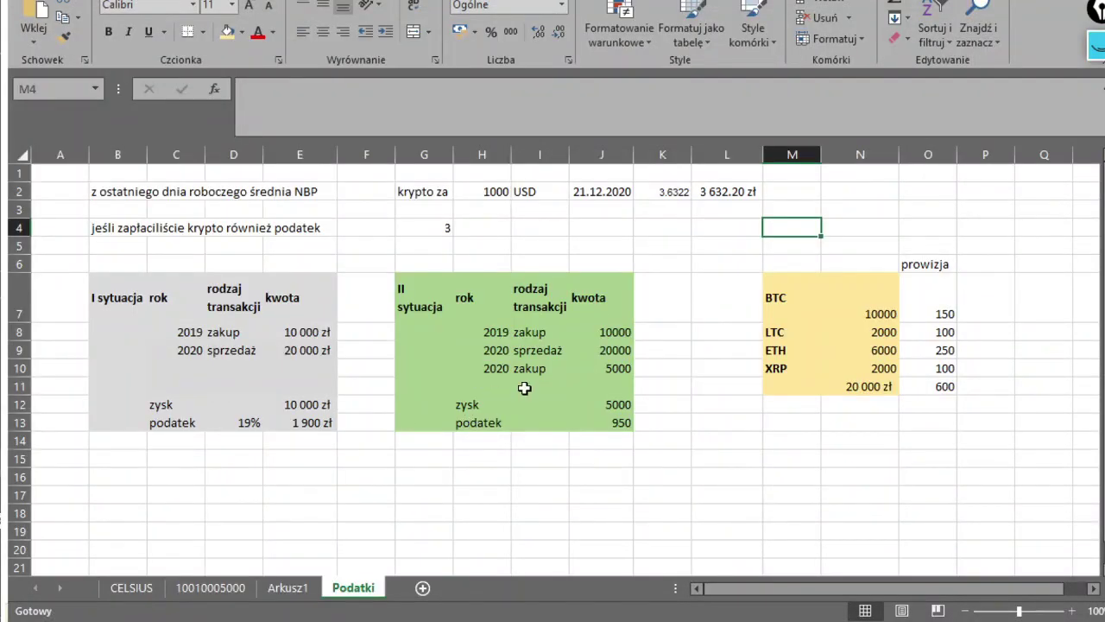
click(631, 349)
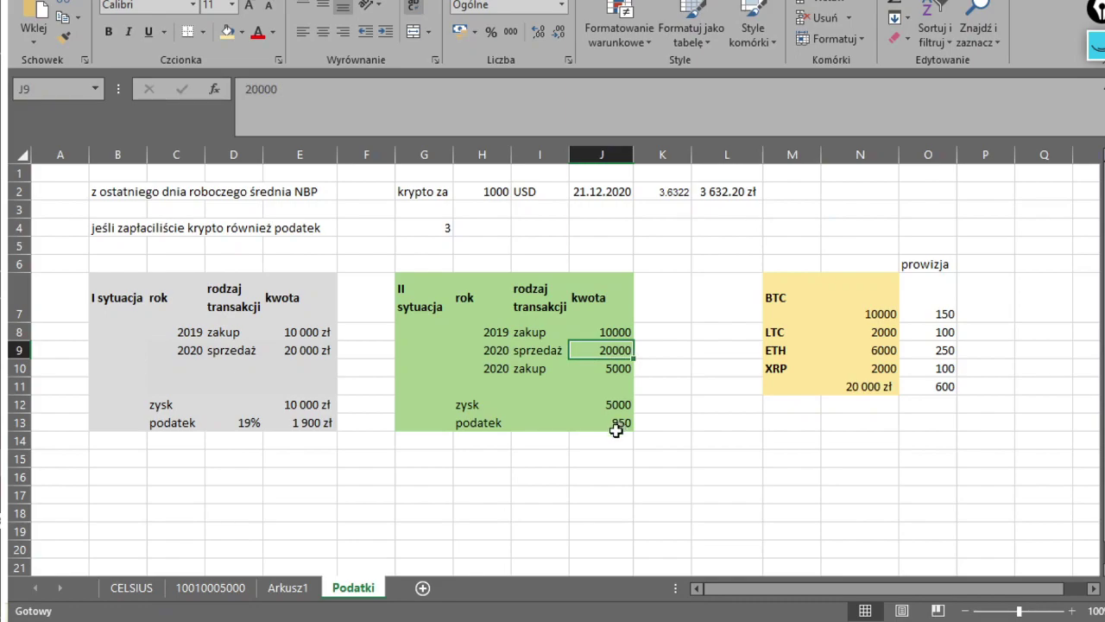
key(alt+Tab)
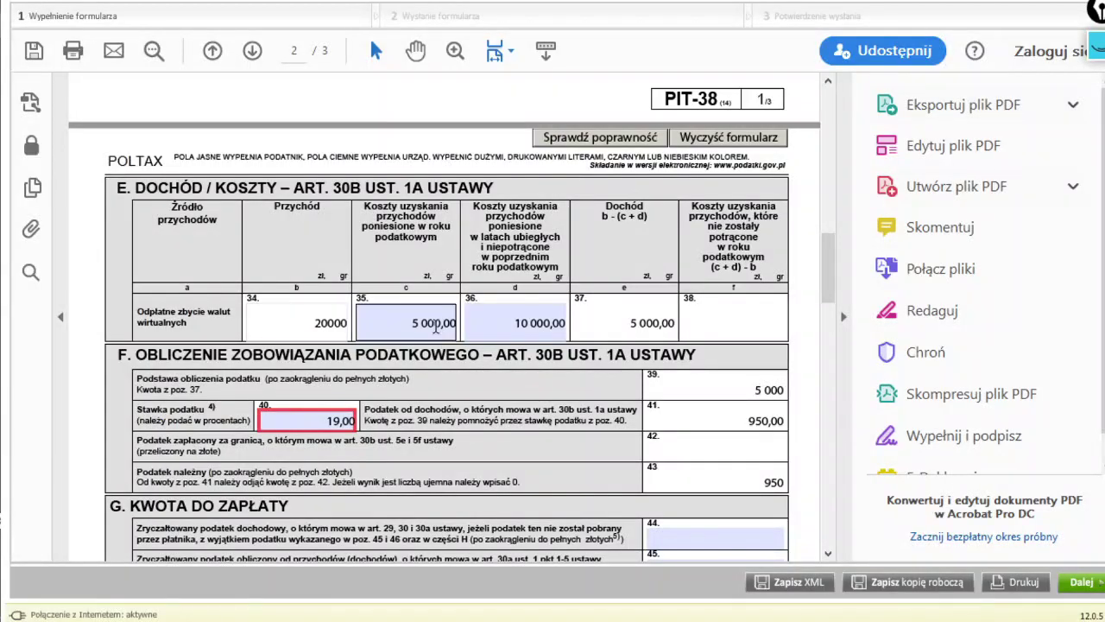
click(436, 326)
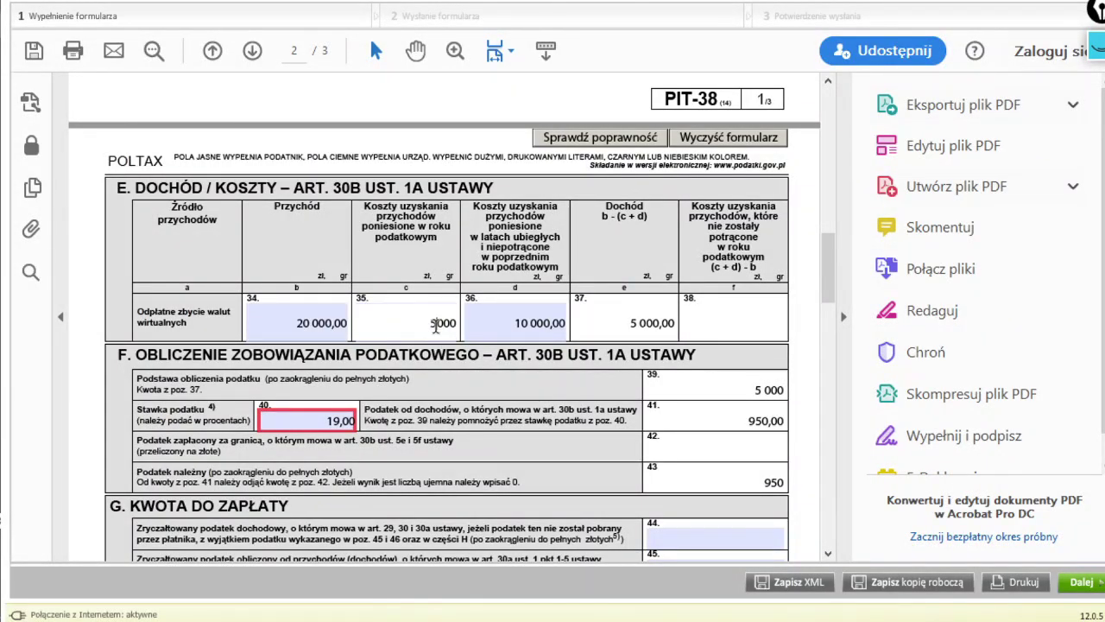
key(alt+Tab)
click(602, 368)
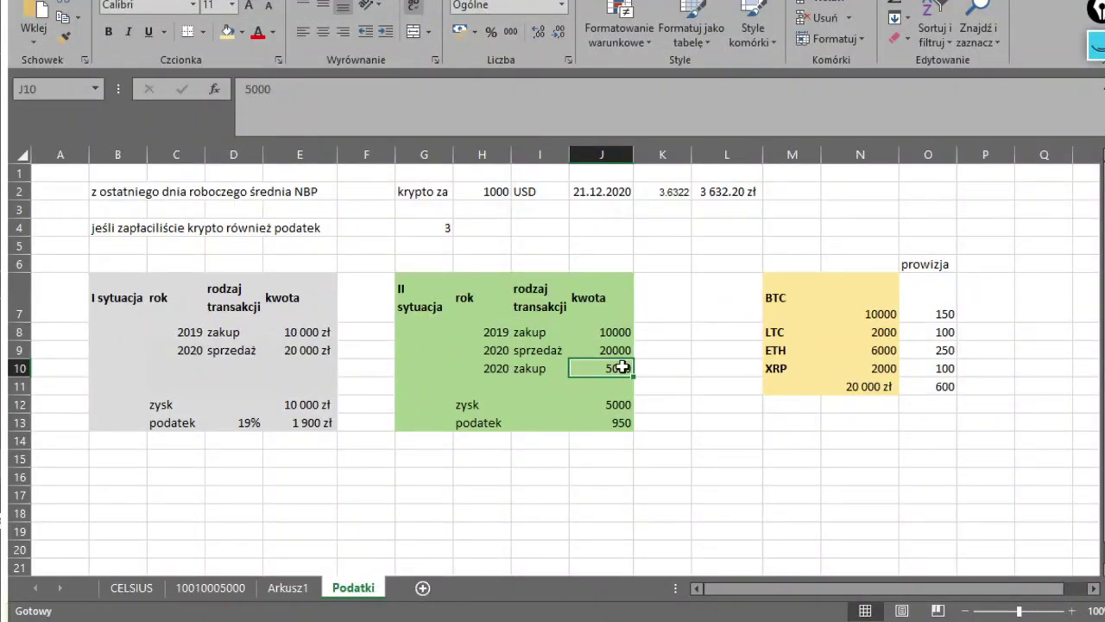
key(alt+Tab)
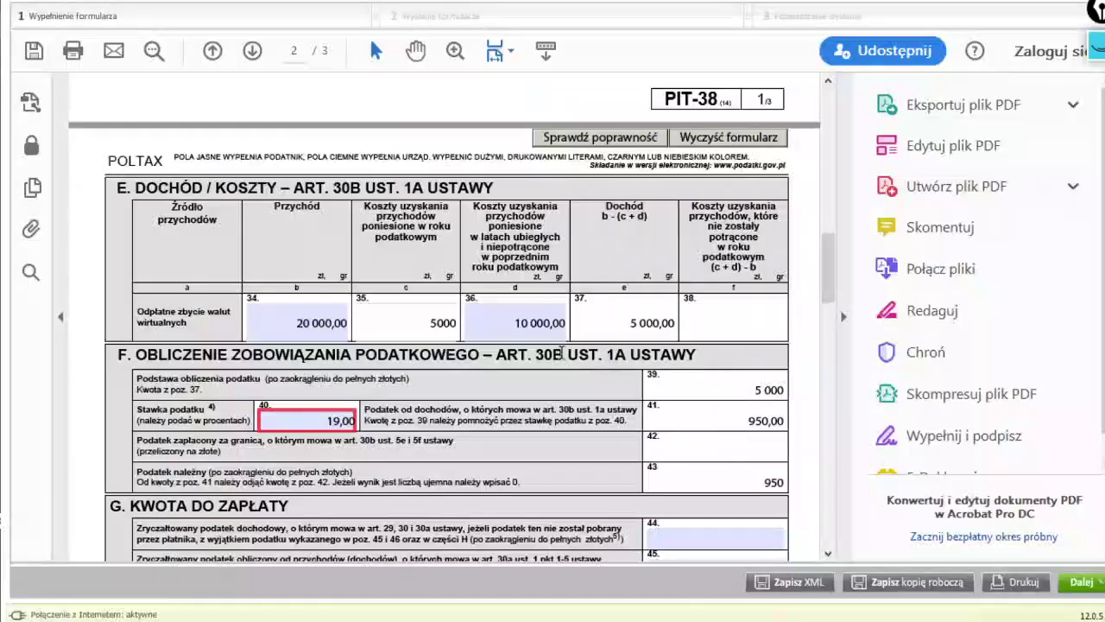
Compare the 2019 purchase, profit and tax of II sytuacja with field 36 and the income and tax fields of the PIT-38 form
click(526, 315)
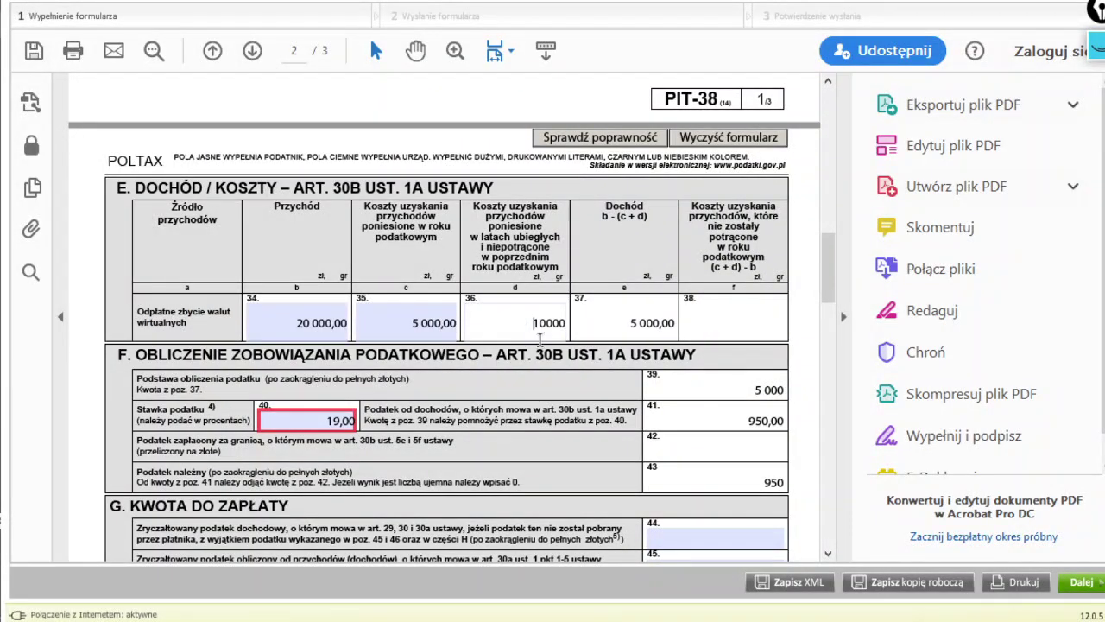
key(alt+Tab)
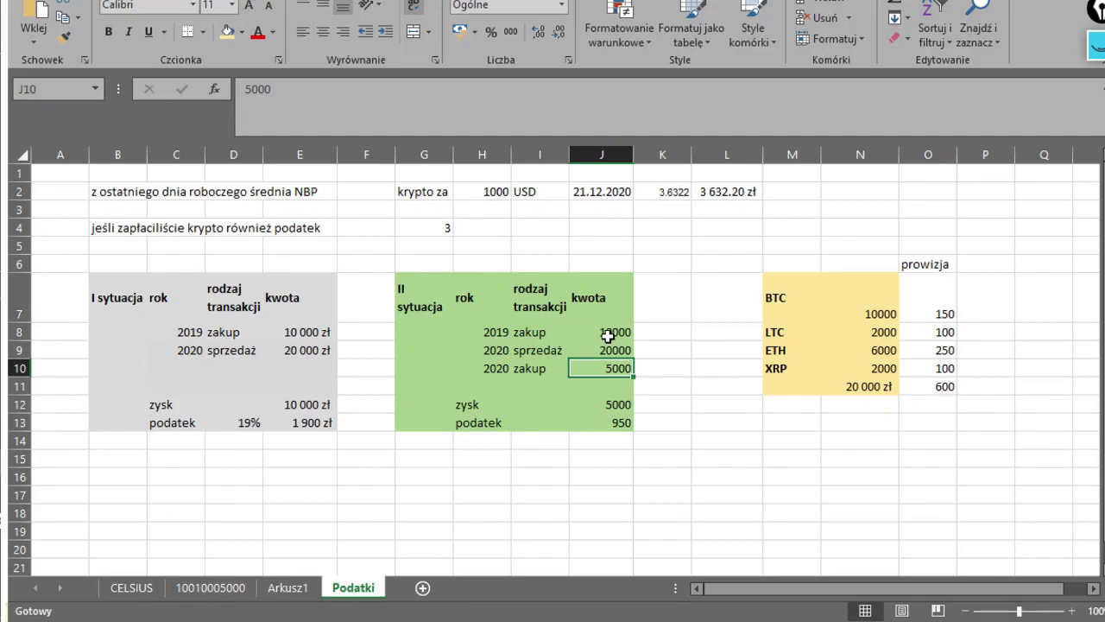
key(alt+Tab)
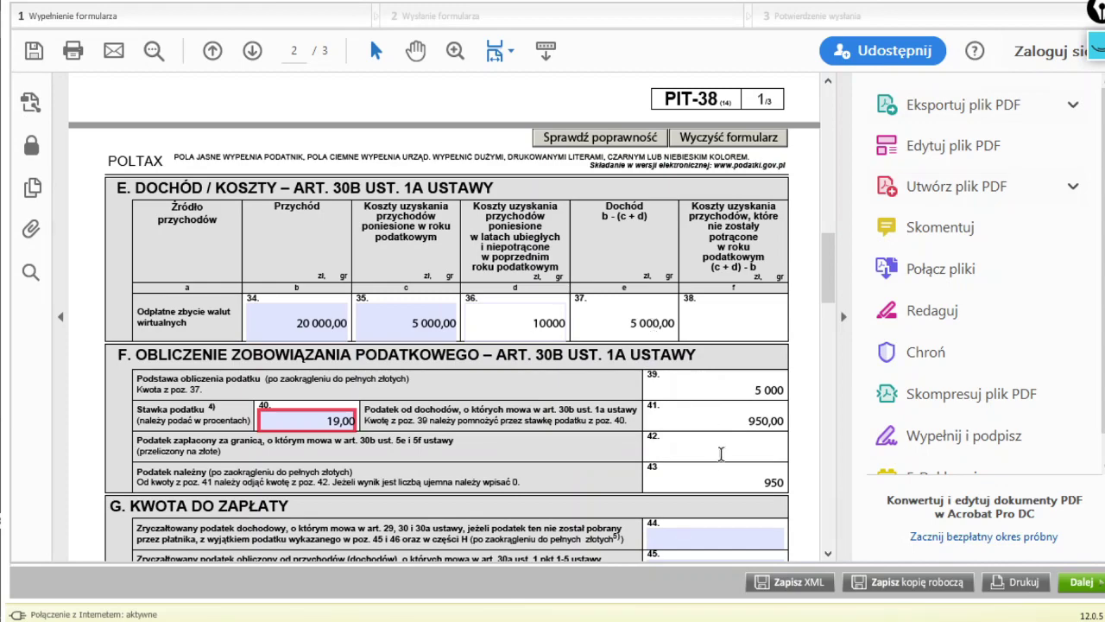
key(alt+Tab)
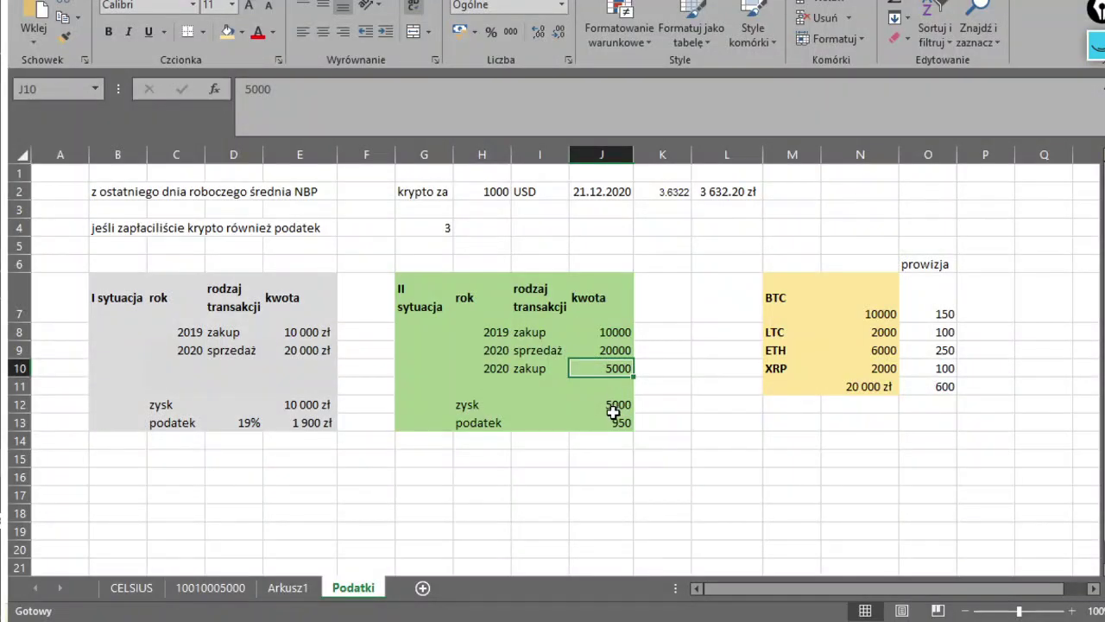
key(alt+Tab)
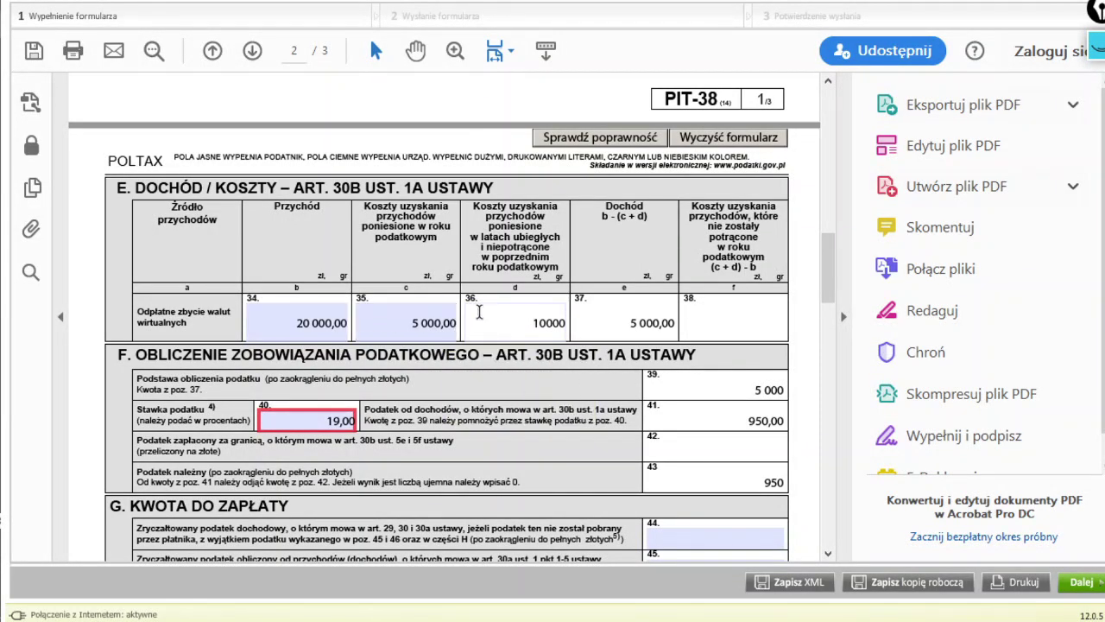
Switch back to the Excel sheet and draw a black sawtooth line below the tables and a black rising line across the BTC table
scroll(424, 285, up, 2)
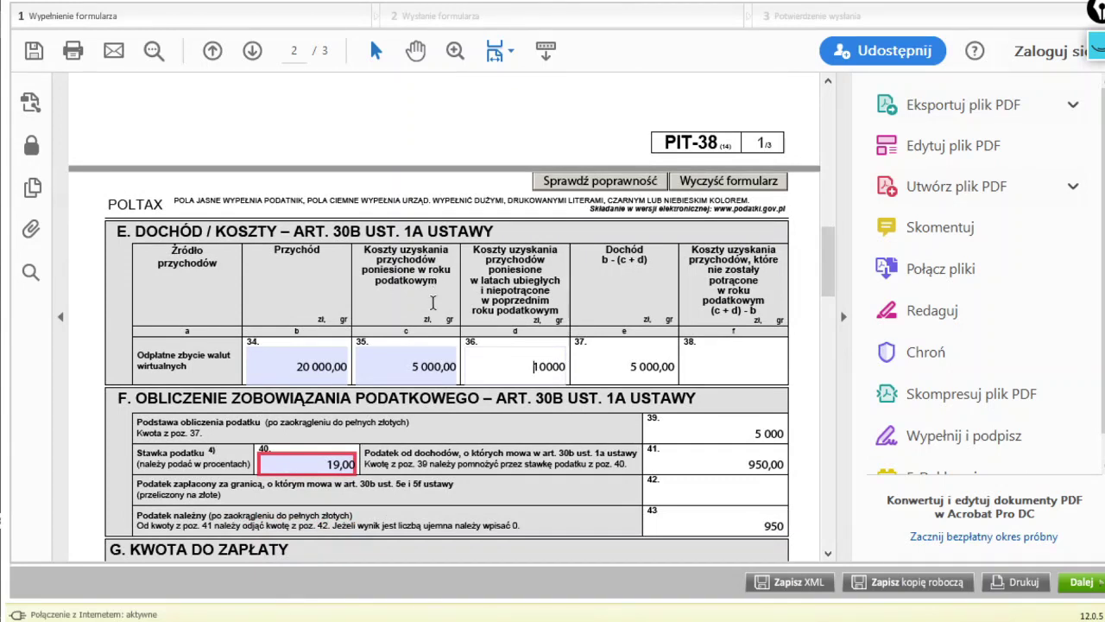
key(alt+Tab)
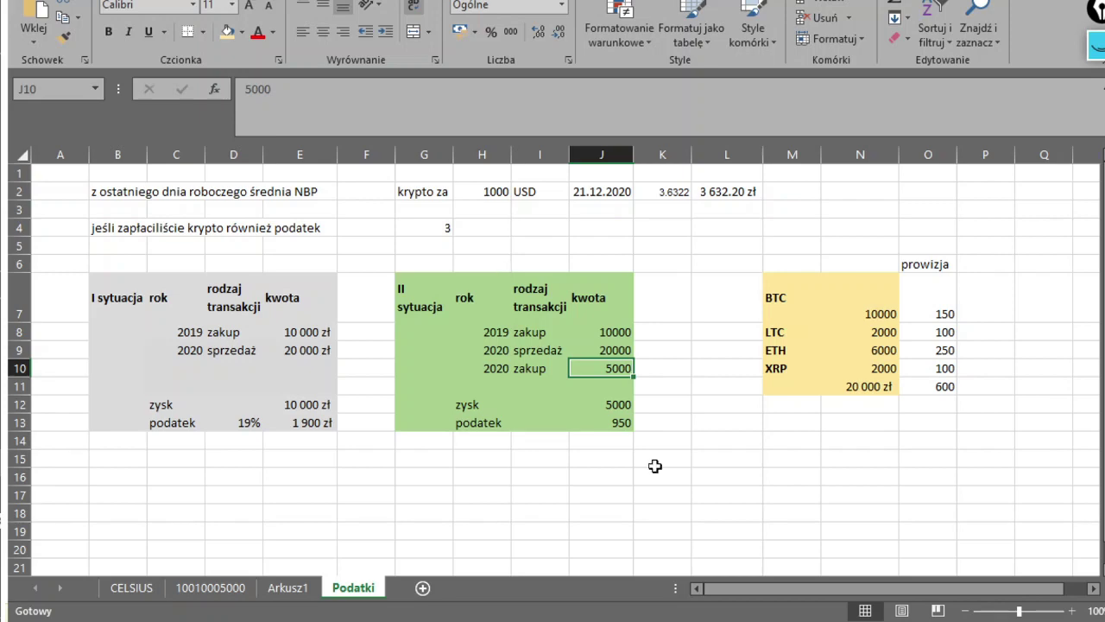
click(1096, 48)
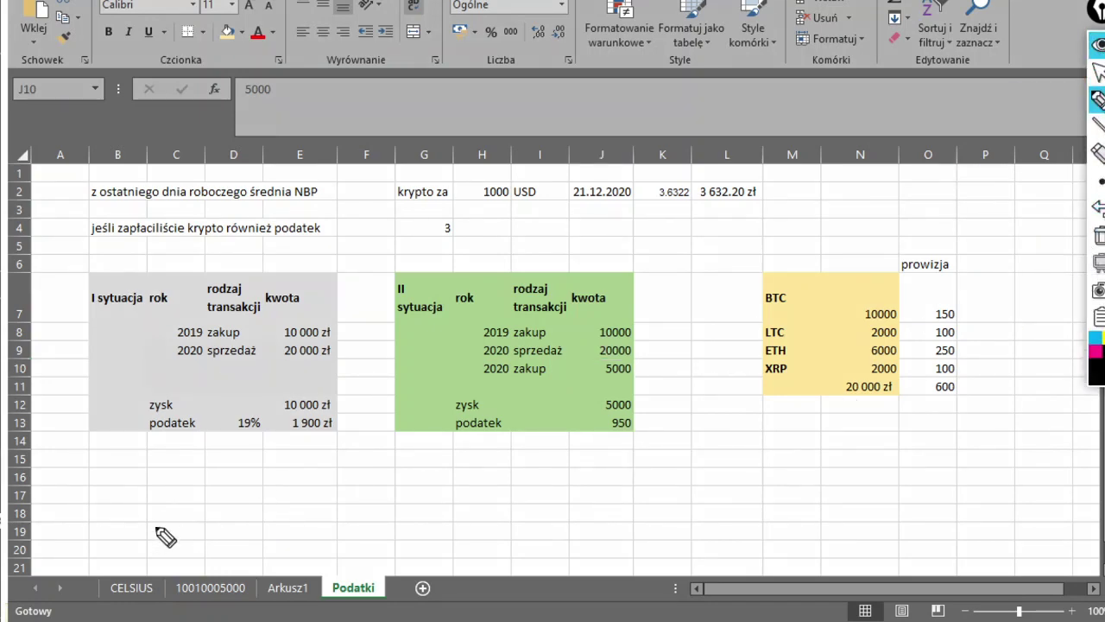
mouse_move(155, 527)
mouse_down()
mouse_move(252, 518)
mouse_move(299, 492)
mouse_move(351, 513)
mouse_move(578, 512)
mouse_move(665, 531)
mouse_up()
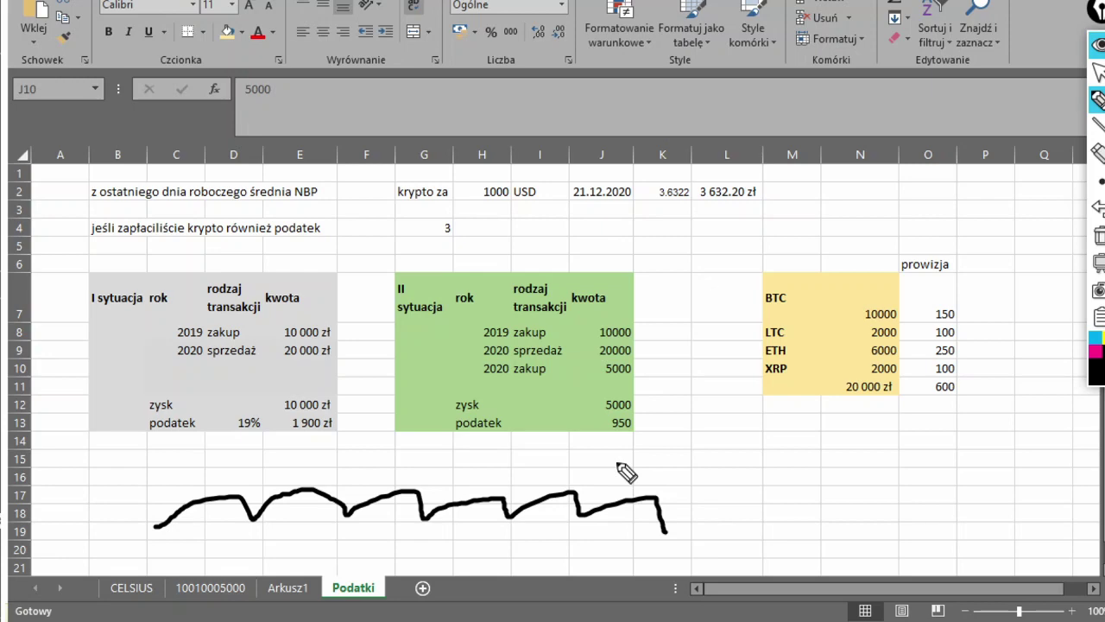
mouse_move(617, 464)
mouse_down()
mouse_move(931, 383)
mouse_move(1048, 332)
mouse_up()
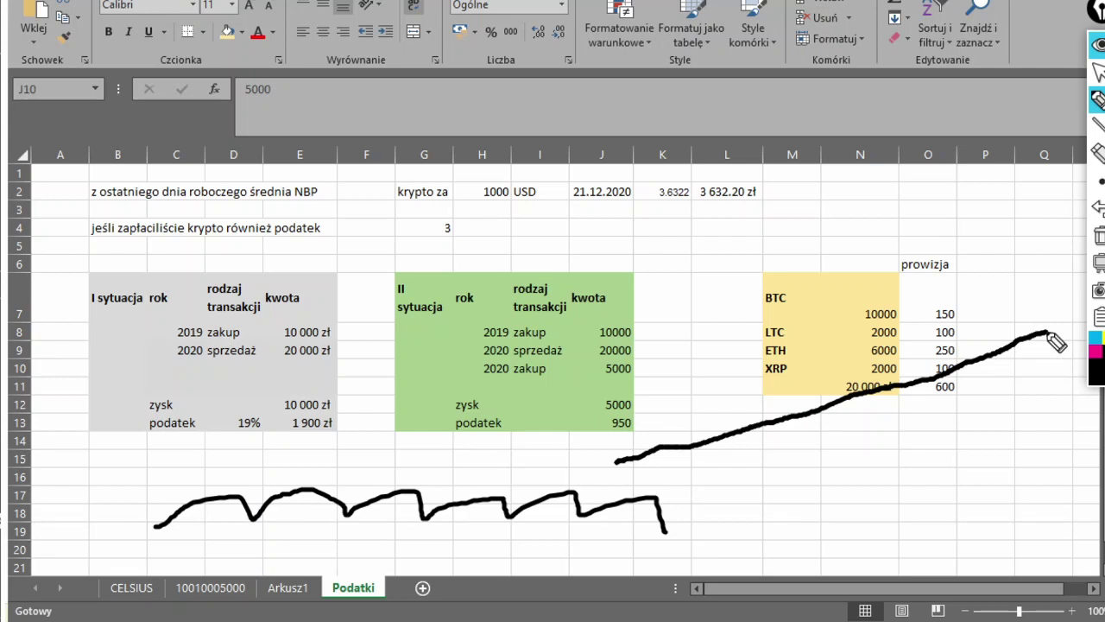
Draw a steeper blue rising line from the start of the black one and mark the gap between their upper ends
click(1095, 337)
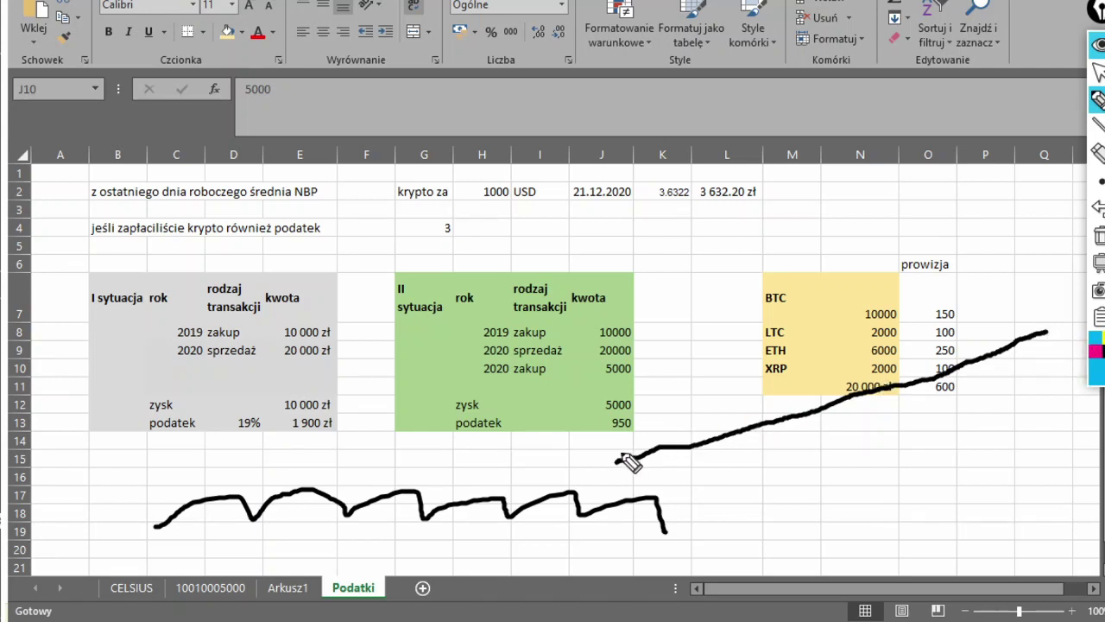
mouse_move(616, 460)
mouse_down()
mouse_move(782, 401)
mouse_move(987, 242)
mouse_move(1041, 176)
mouse_up()
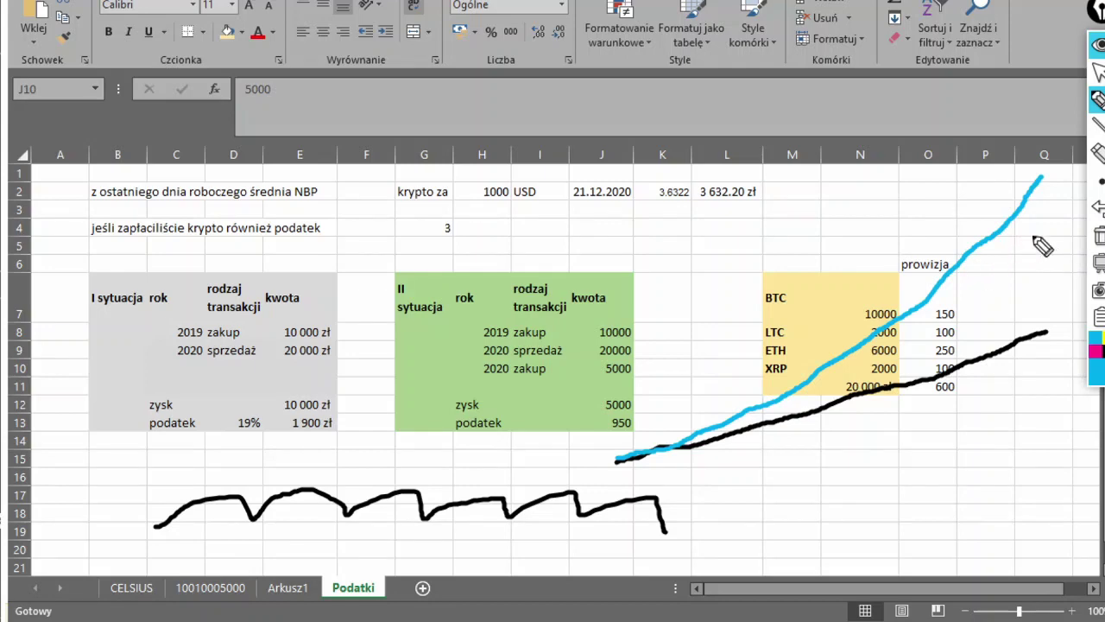
drag(1028, 223, 1046, 221)
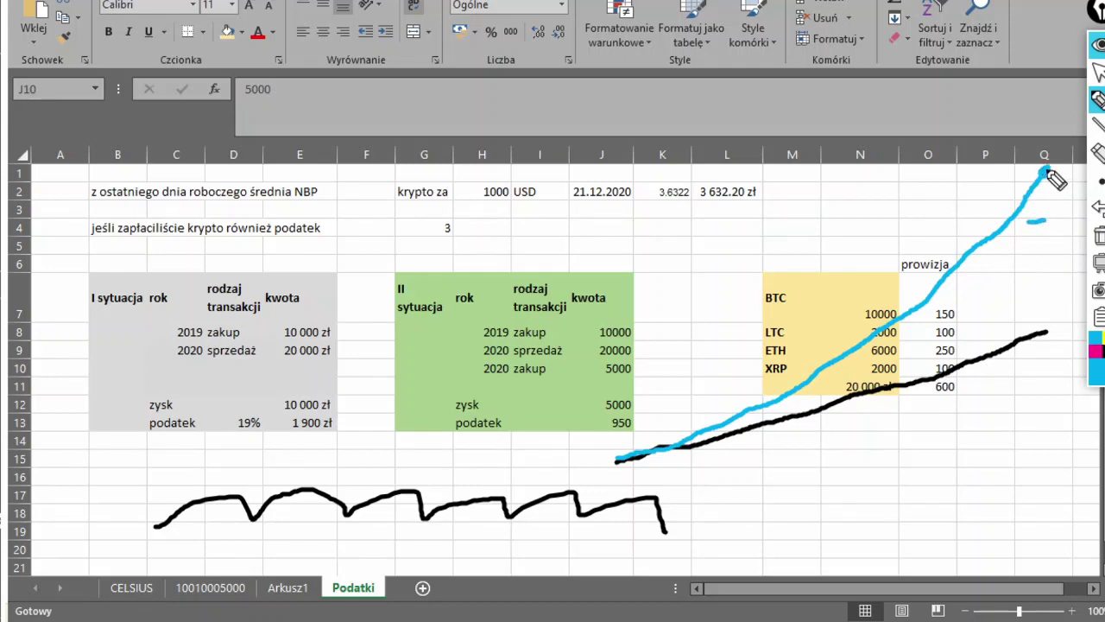
mouse_move(1029, 226)
mouse_down()
mouse_move(1048, 226)
mouse_move(1054, 322)
mouse_move(1043, 330)
mouse_up()
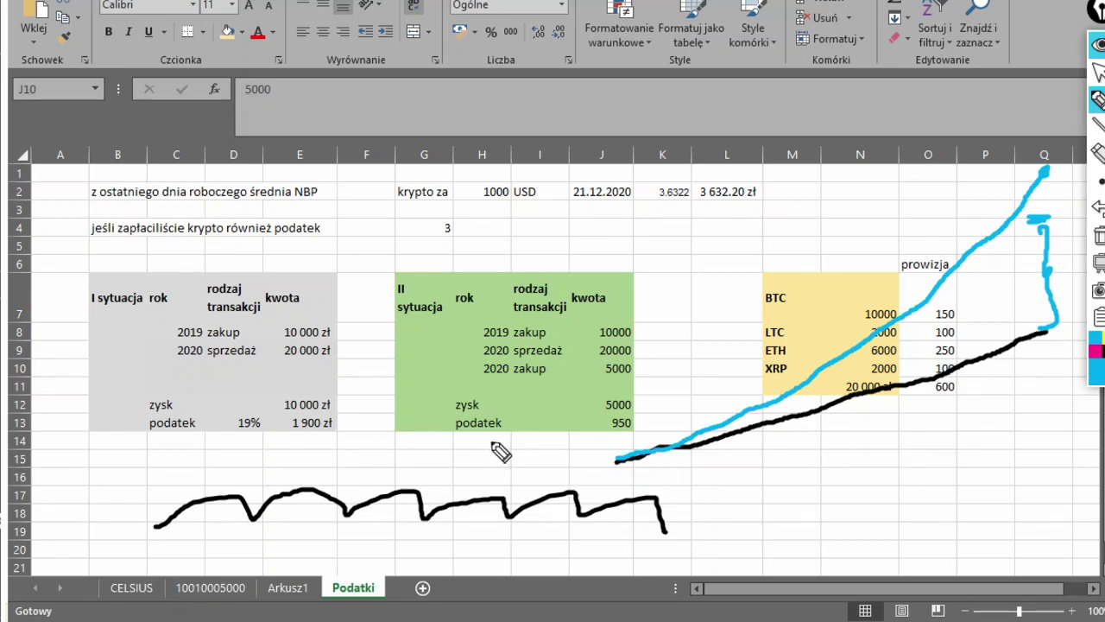
Draw a small blue rounded box beneath the II sytuacja table and circle the BTC label
mouse_move(423, 451)
mouse_down()
mouse_move(449, 471)
mouse_move(424, 453)
mouse_move(422, 467)
mouse_up()
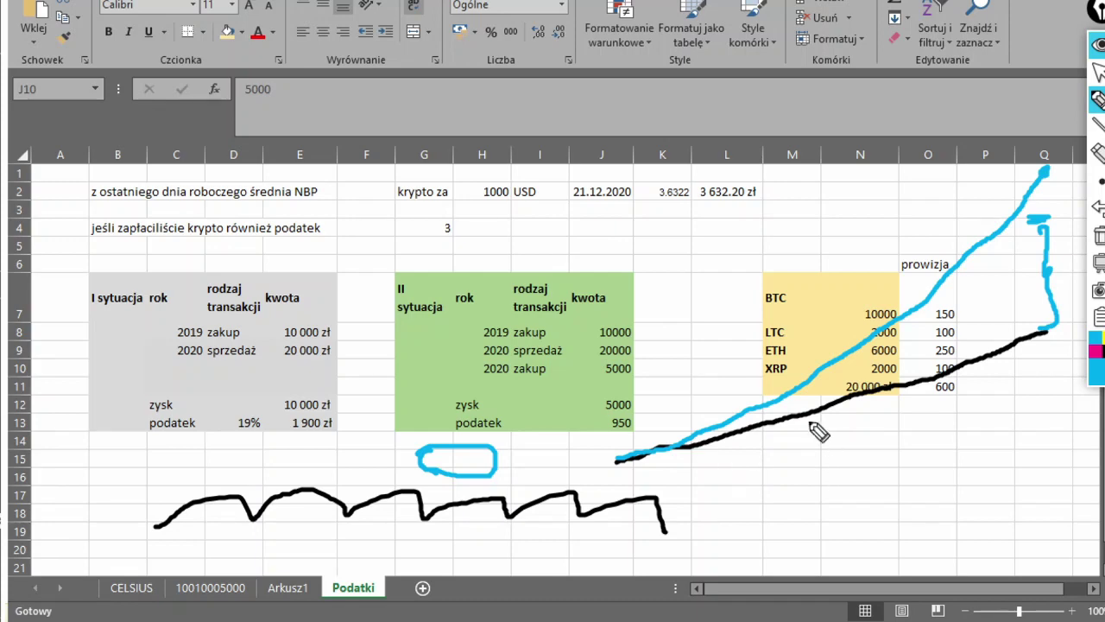
mouse_move(751, 309)
mouse_down()
mouse_move(802, 304)
mouse_move(758, 316)
mouse_up()
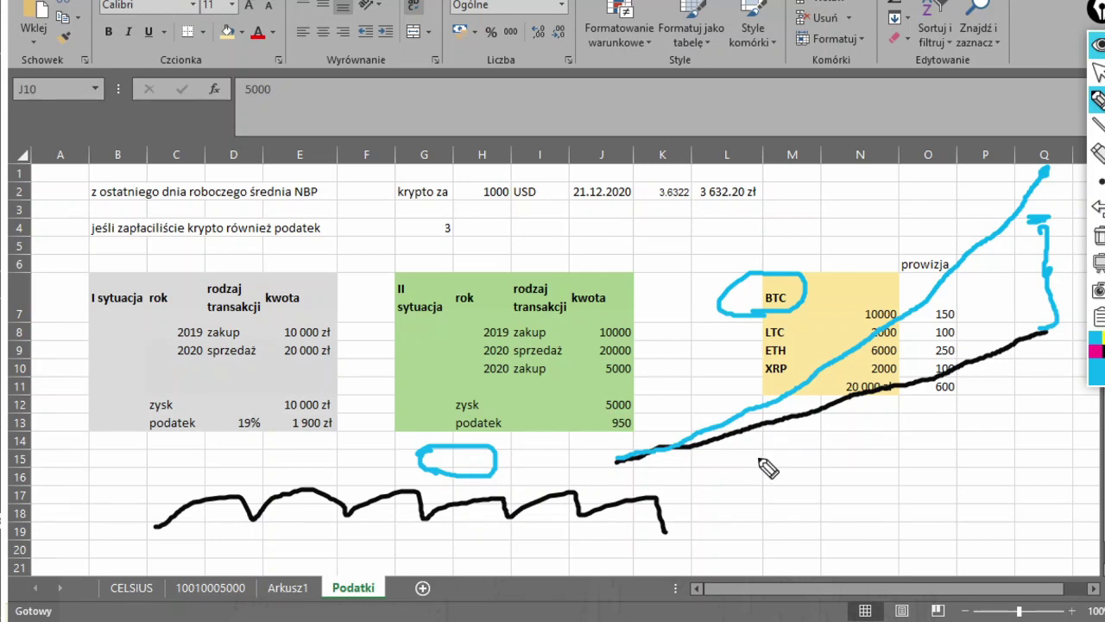
Write HODL in blue below the BTC table, underline it and frame it with a repeatedly traced box
mouse_move(788, 436)
mouse_down()
mouse_move(785, 479)
mouse_move(815, 448)
mouse_move(810, 477)
mouse_move(832, 452)
mouse_move(852, 488)
mouse_move(868, 484)
mouse_up()
mouse_move(900, 457)
mouse_down()
mouse_move(888, 492)
mouse_move(909, 489)
mouse_up()
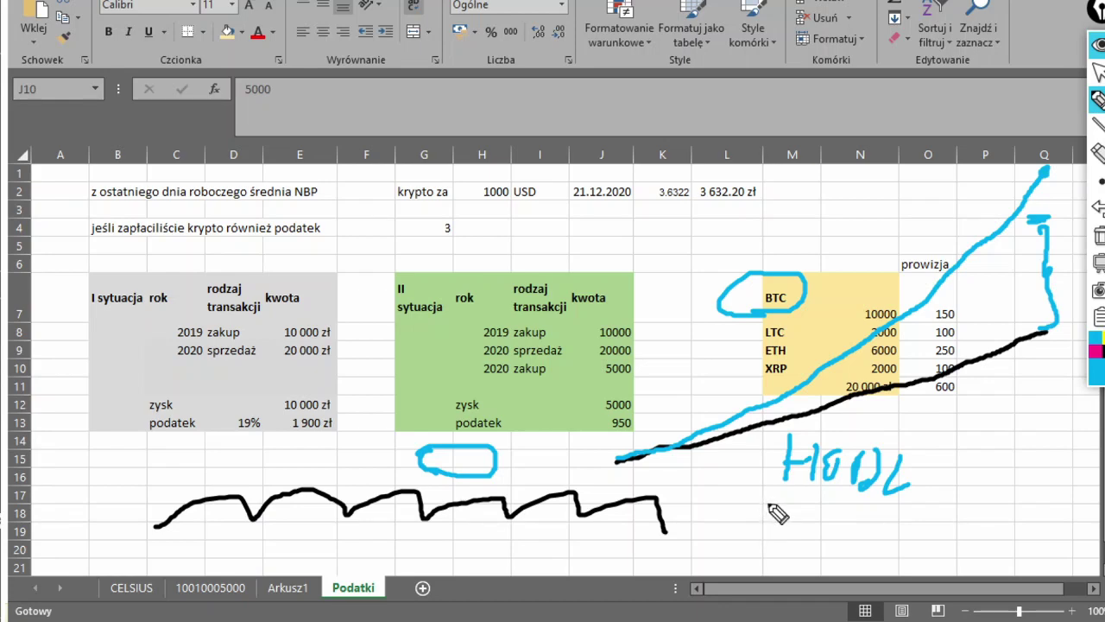
mouse_move(772, 498)
mouse_down()
mouse_move(962, 506)
mouse_move(811, 417)
mouse_move(830, 502)
mouse_up()
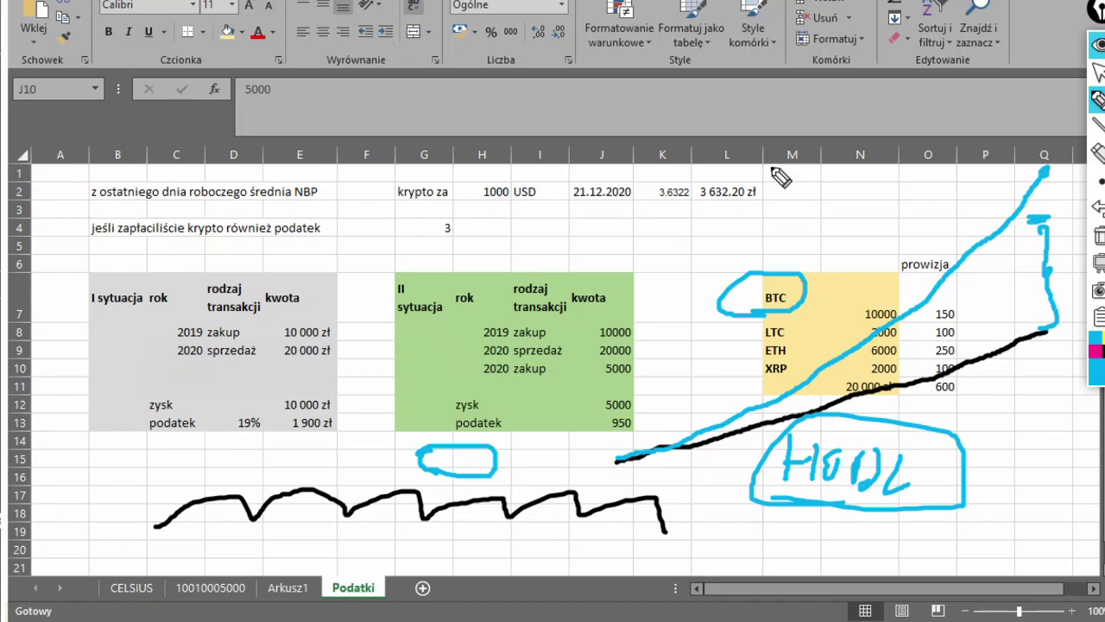
mouse_move(795, 421)
mouse_down()
mouse_move(951, 429)
mouse_move(963, 486)
mouse_move(876, 511)
mouse_move(758, 514)
mouse_move(756, 423)
mouse_move(920, 436)
mouse_move(960, 471)
mouse_move(893, 518)
mouse_move(758, 509)
mouse_move(964, 506)
mouse_move(964, 424)
mouse_move(973, 484)
mouse_up()
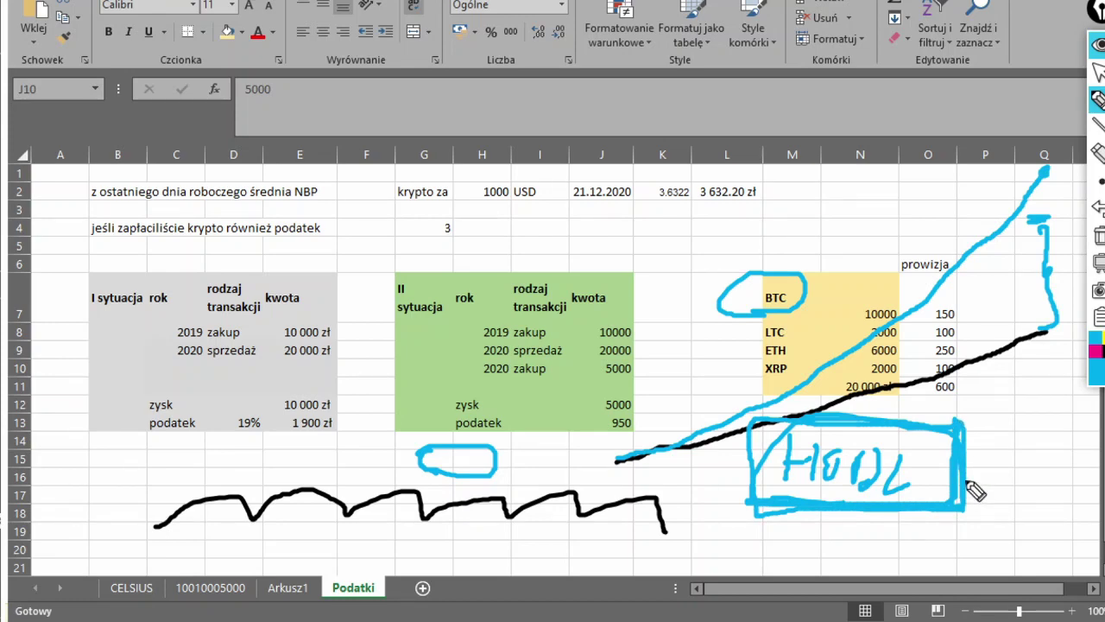